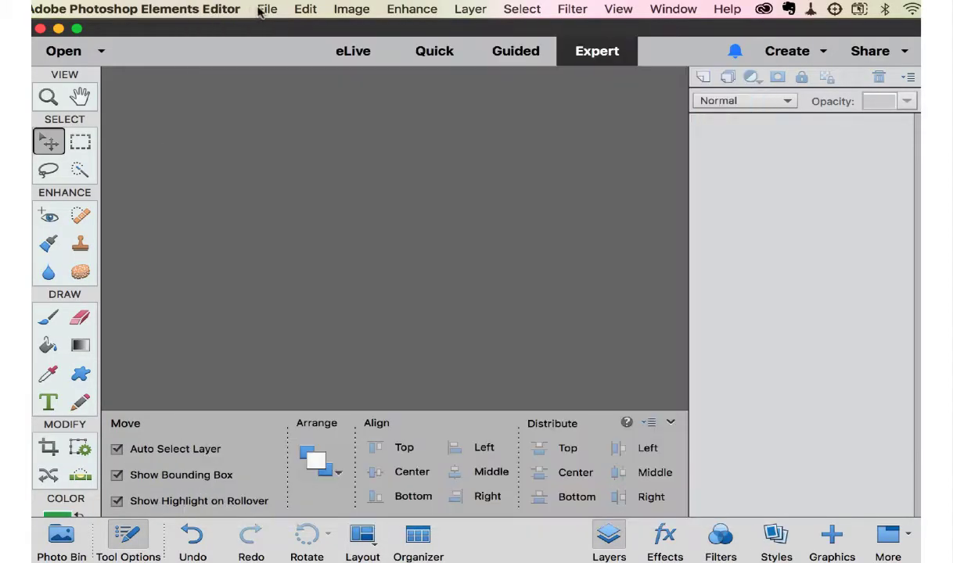
Step: Create a blank white document 6 × 7.5 inches at 300 pixels per inch
left_click(267, 9)
mouse_move(273, 29)
left_click(479, 34)
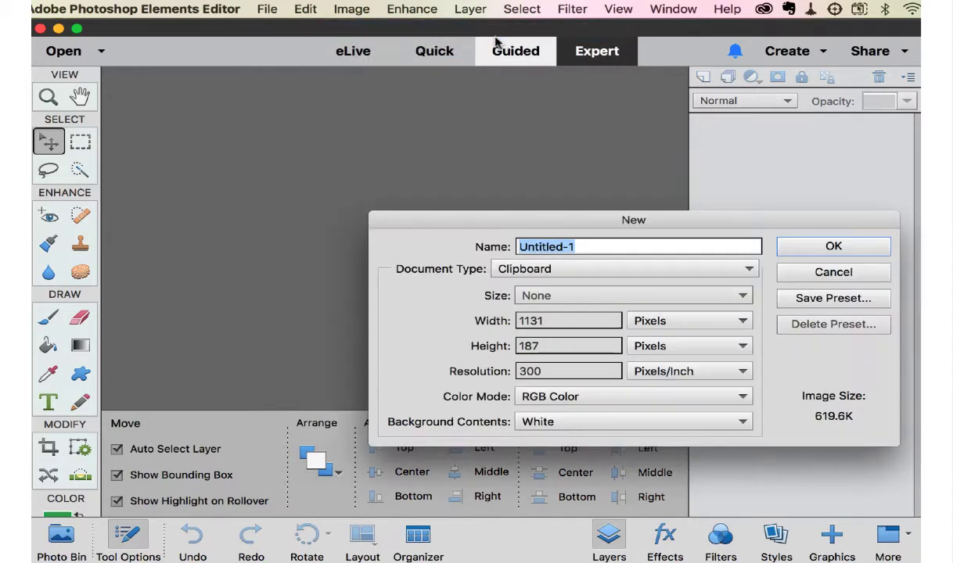
left_click(667, 316)
left_click(661, 334)
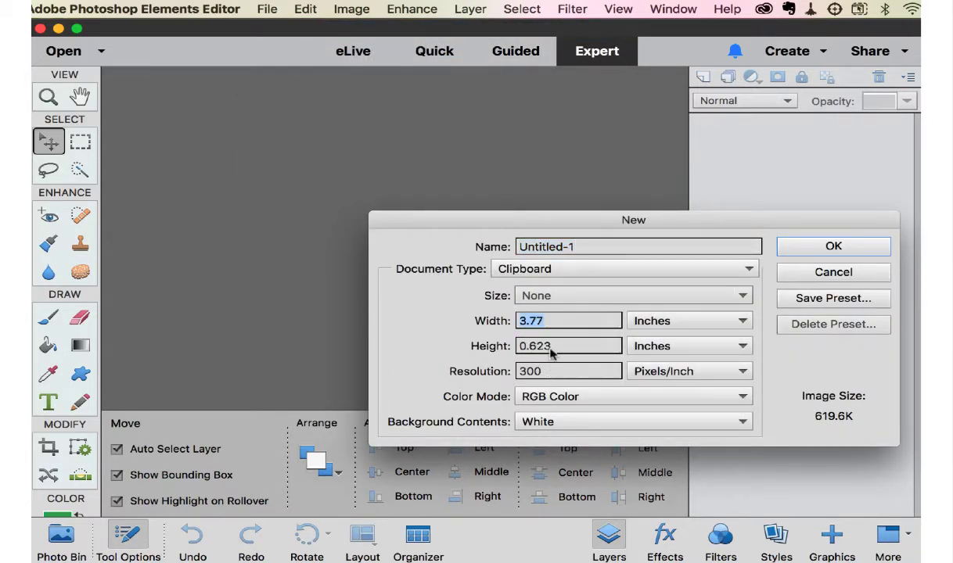
type("6")
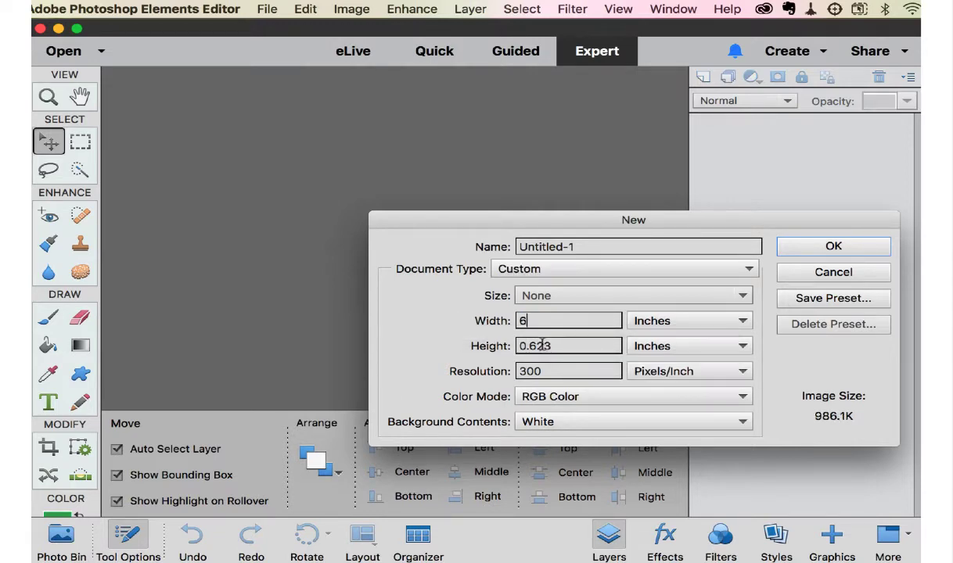
key("Tab")
type("7.5")
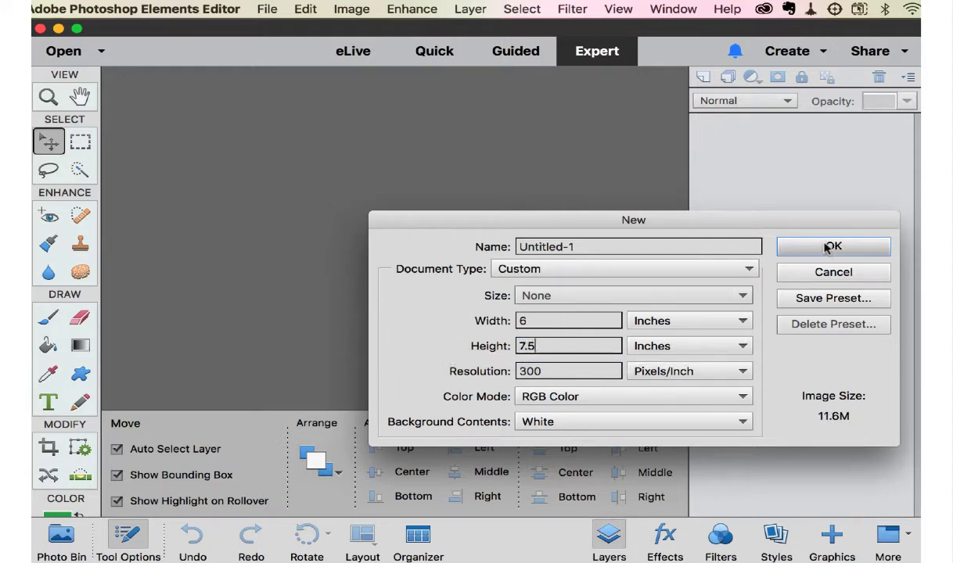
left_click(827, 248)
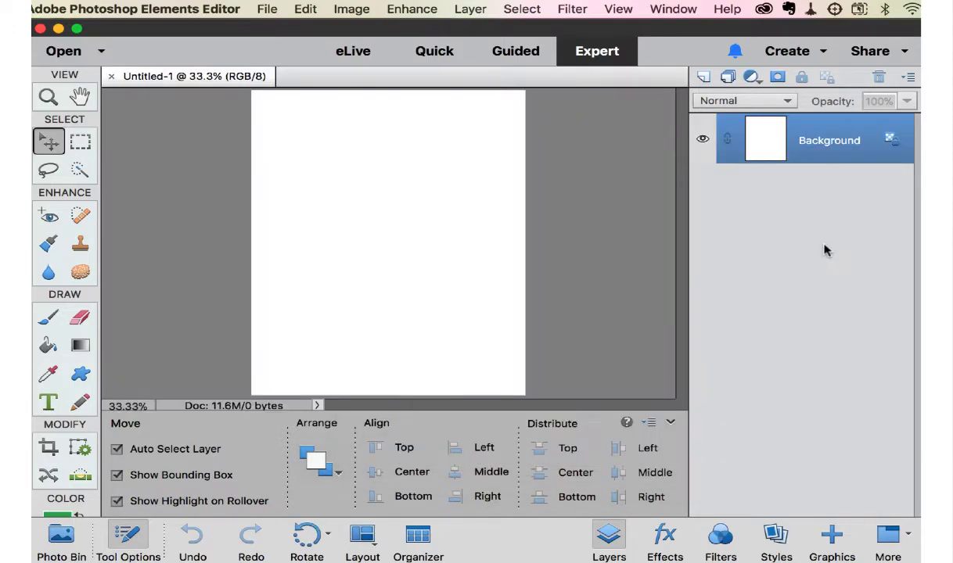
Step: Open the third paint-blob PNG from the brushes folder and define it as a custom brush
key("super+Tab")
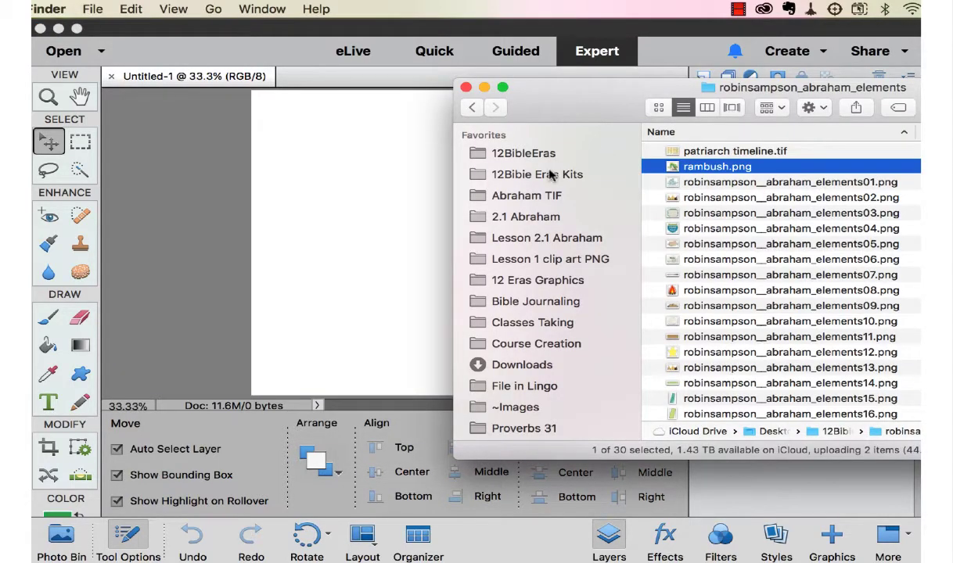
left_click(551, 176)
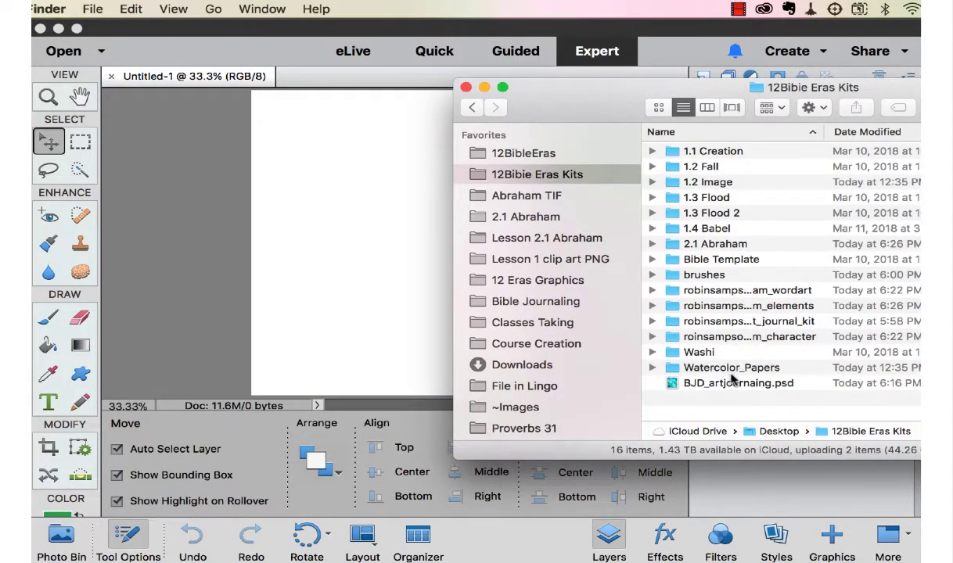
double_click(693, 276)
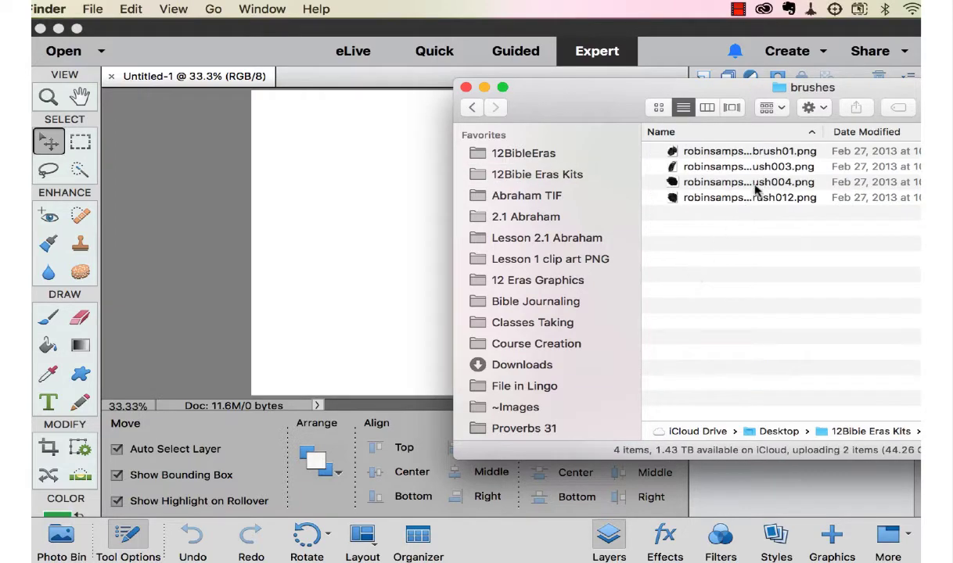
left_click(704, 167)
left_click(730, 181)
right_click(731, 181)
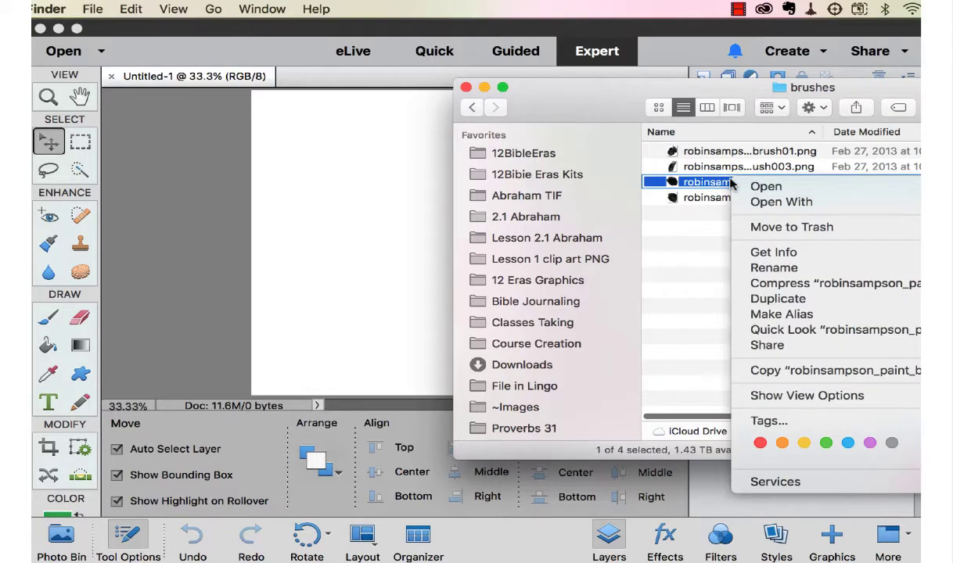
mouse_move(714, 202)
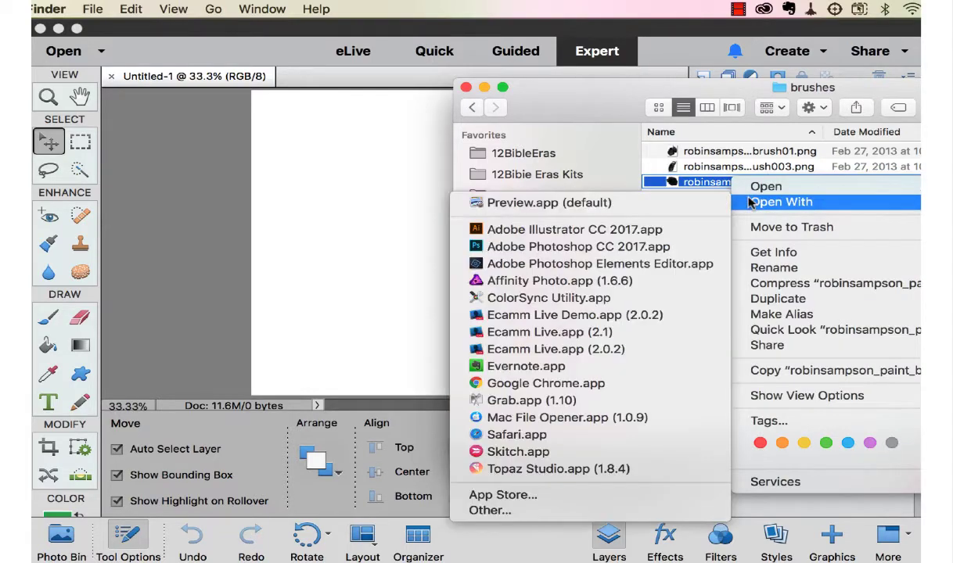
left_click(657, 269)
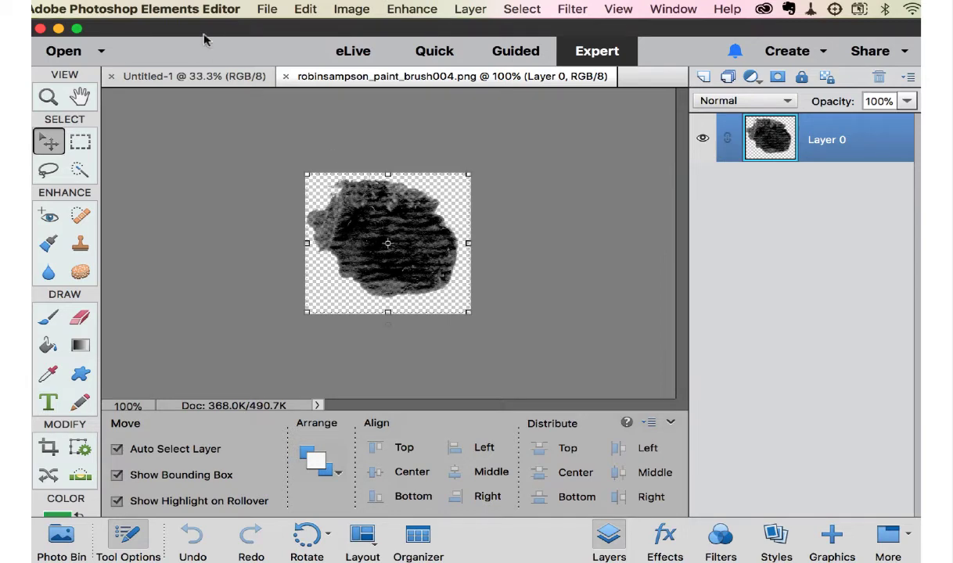
left_click(303, 10)
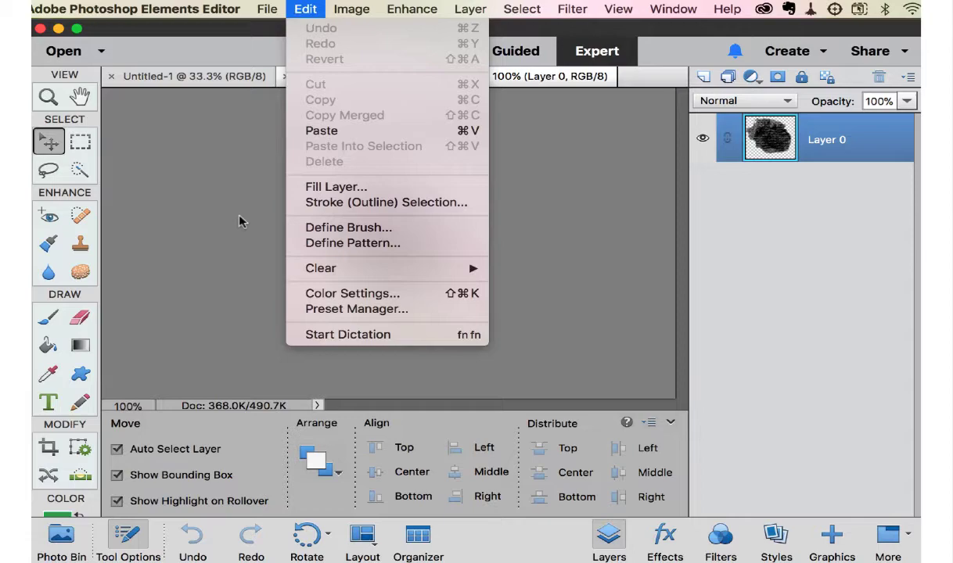
left_click(338, 229)
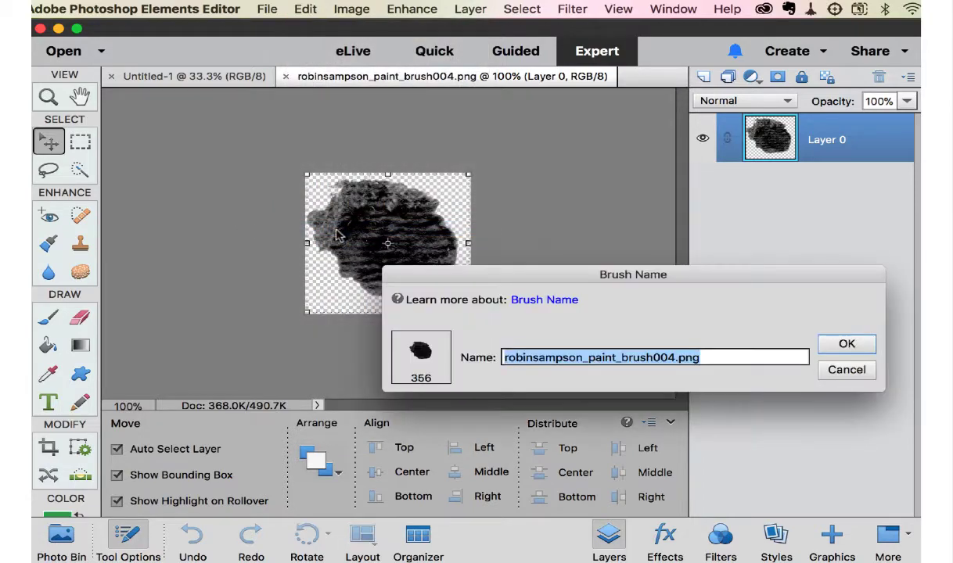
left_click(849, 345)
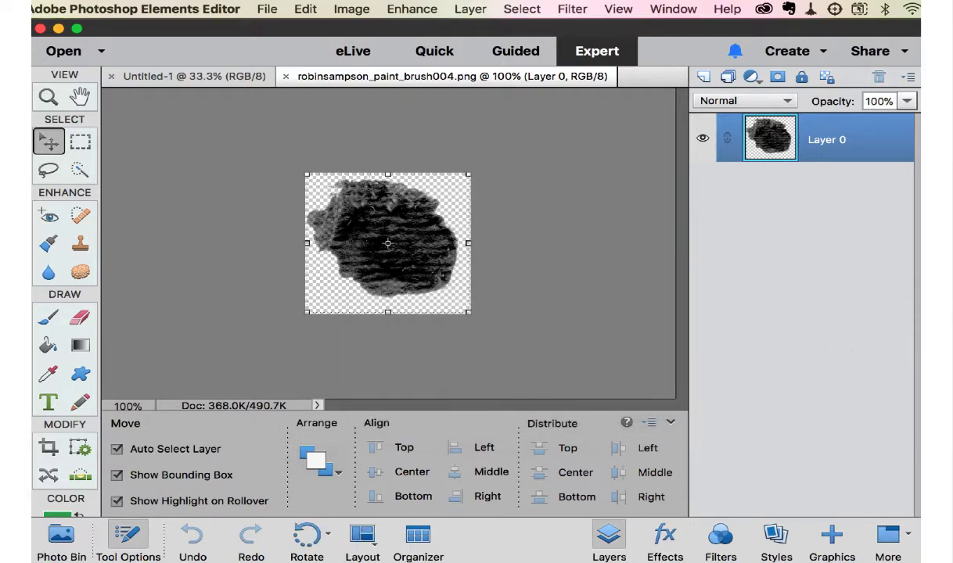
Step: Open the last paint-blob PNG and define it as a second custom brush
key("super+Tab")
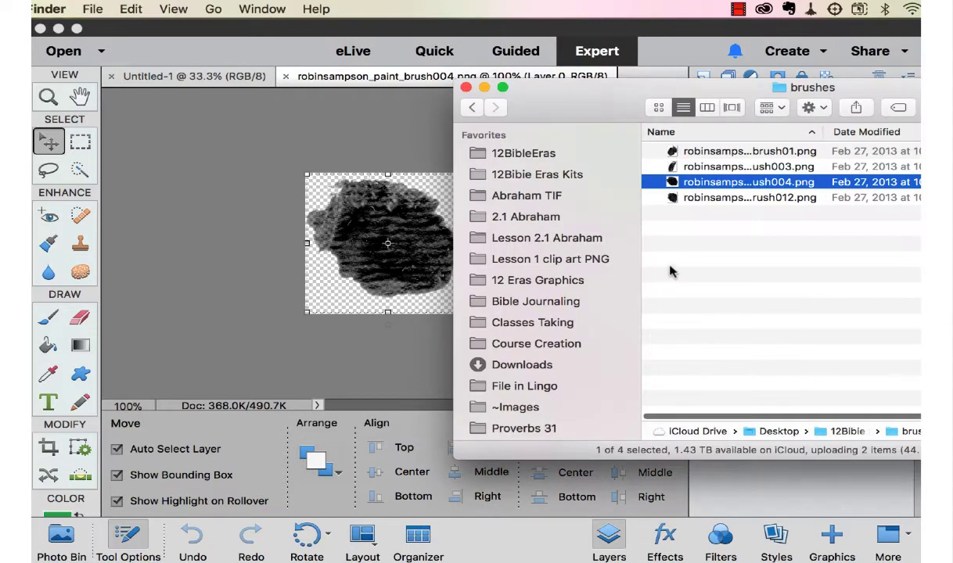
left_click(692, 200)
right_click(692, 200)
mouse_move(712, 221)
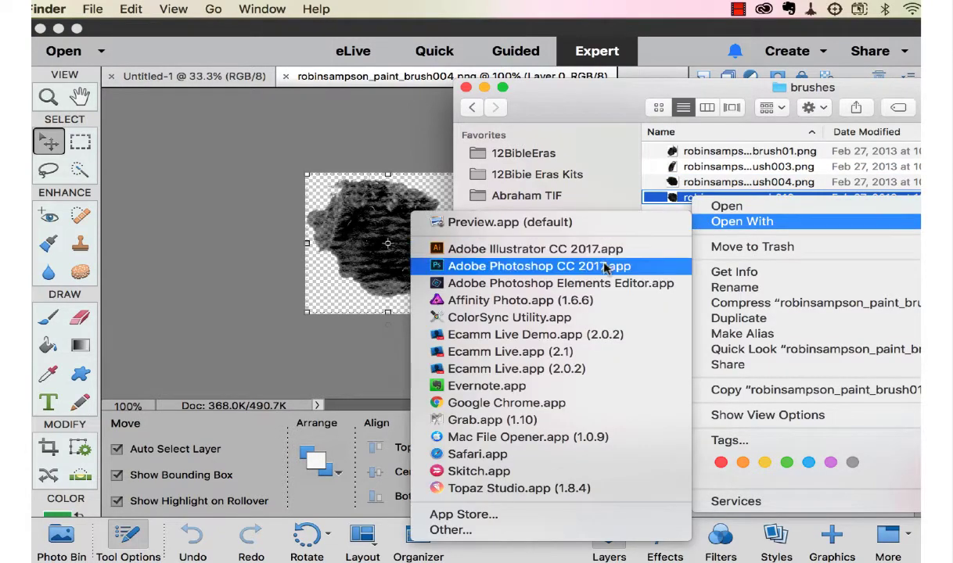
left_click(578, 283)
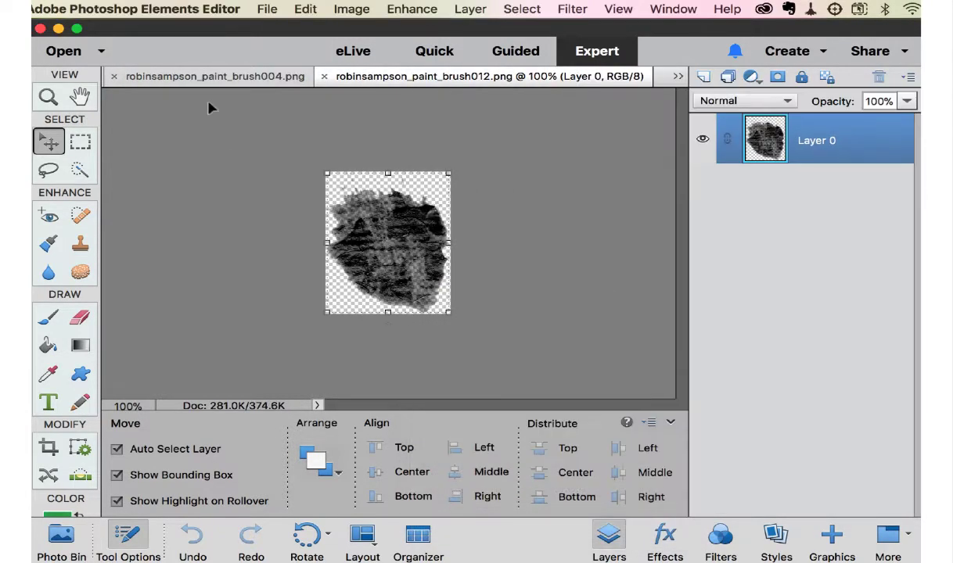
left_click(287, 10)
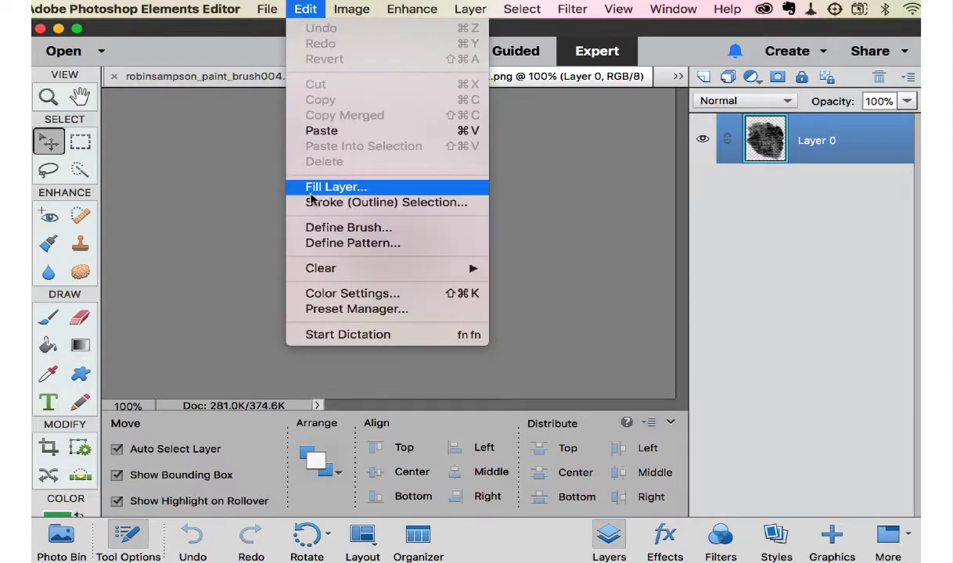
left_click(329, 228)
left_click(848, 344)
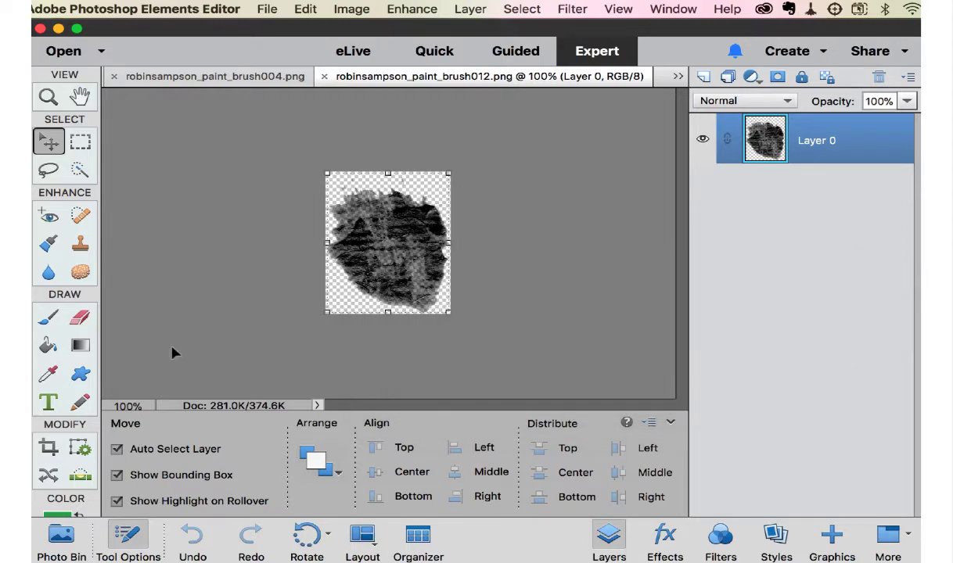
Step: Select the Brush tool, check the brush presets, and close both brush image files
left_click(48, 318)
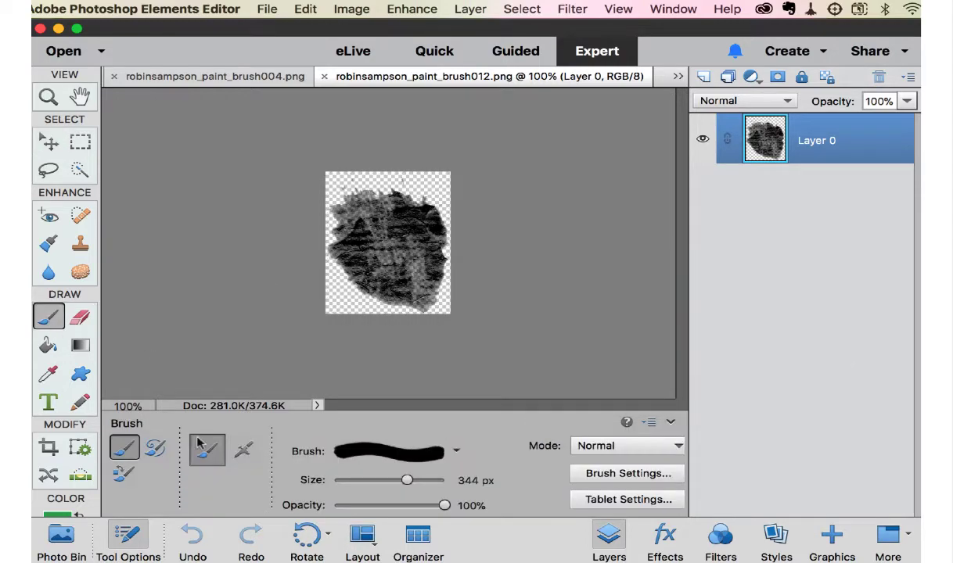
left_click(426, 450)
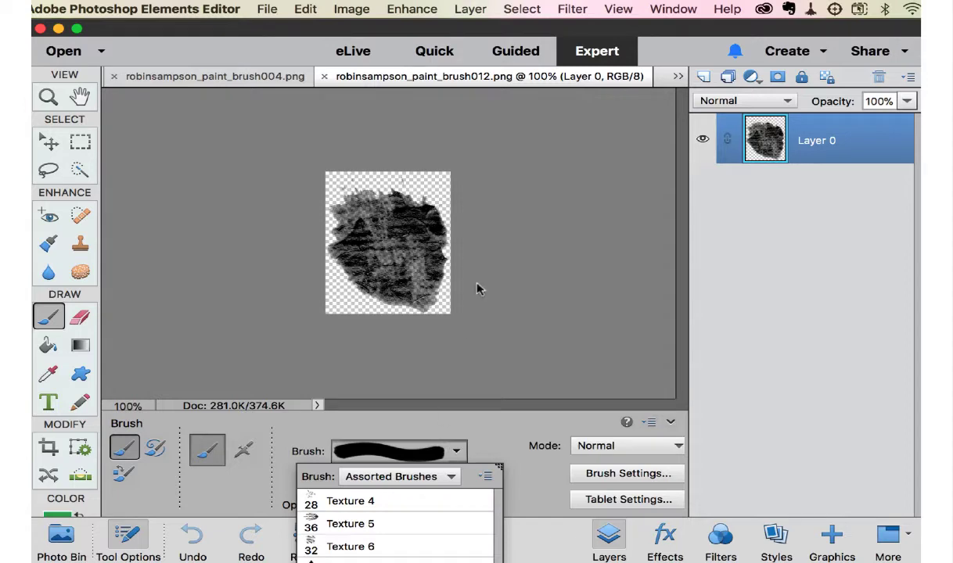
left_click(321, 76)
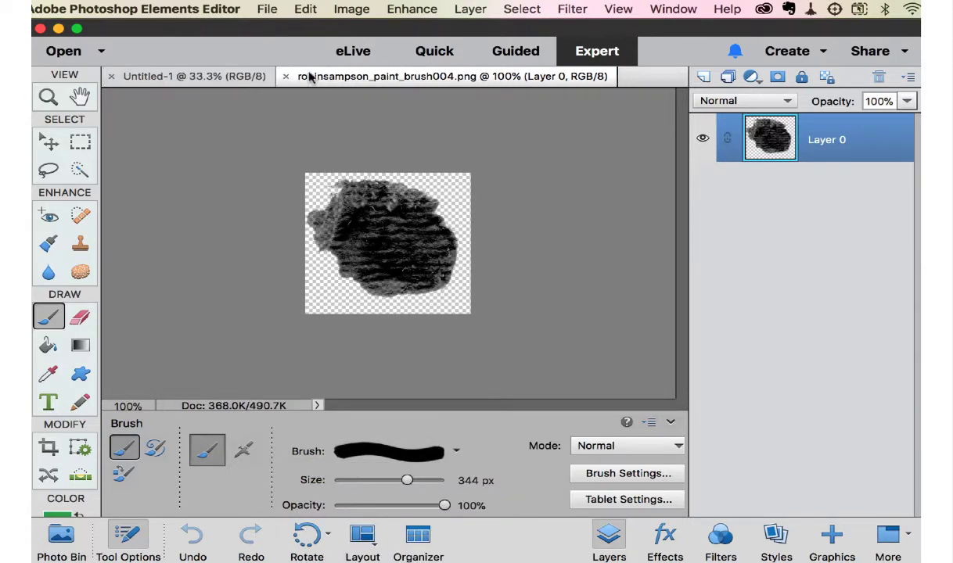
left_click(285, 75)
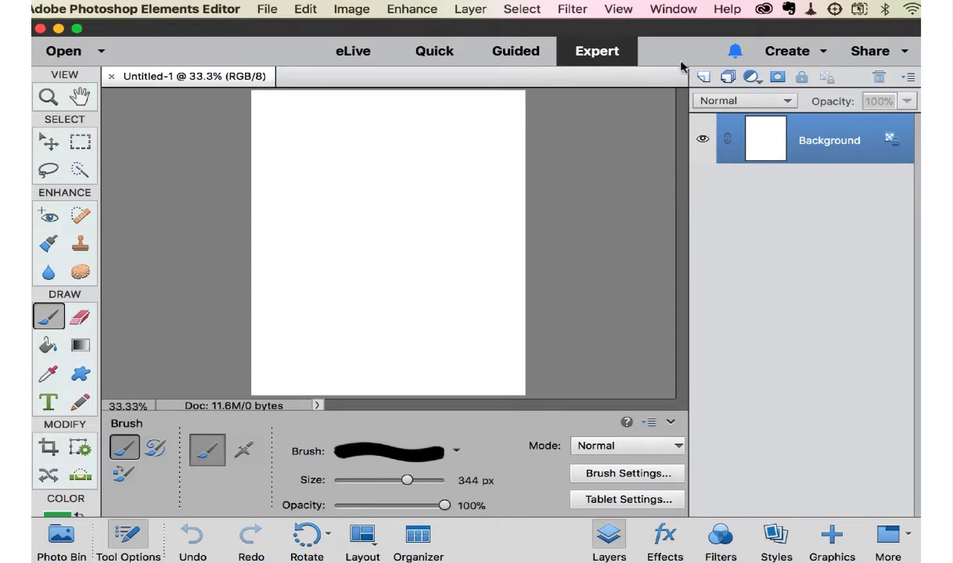
Step: Add and discard a test-stroke layer, then add a fresh empty Layer 1 and enlarge the brush
left_click(703, 79)
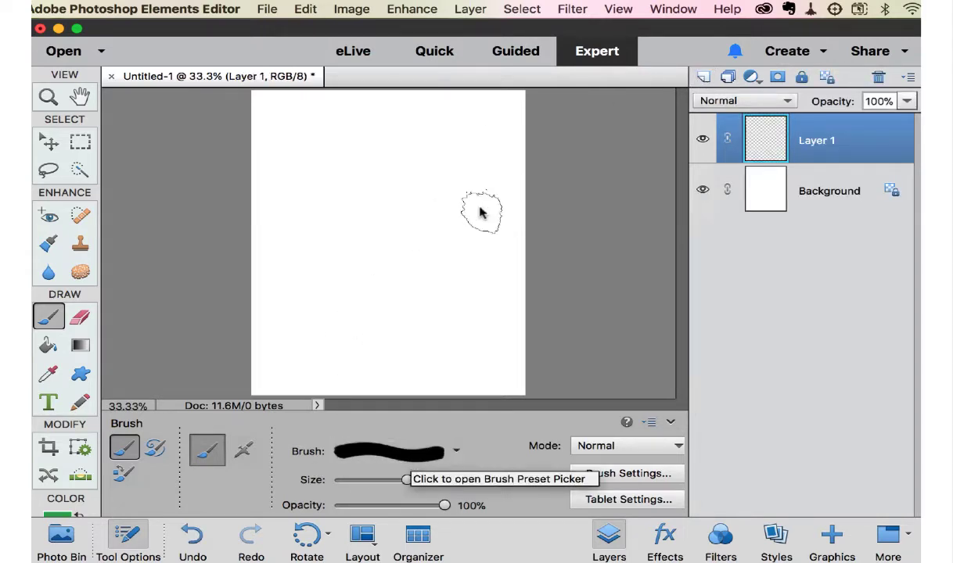
mouse_move(285, 150)
left_mouse_down()
mouse_move(497, 134)
mouse_move(320, 235)
mouse_move(424, 253)
mouse_move(440, 285)
mouse_move(441, 313)
left_mouse_up()
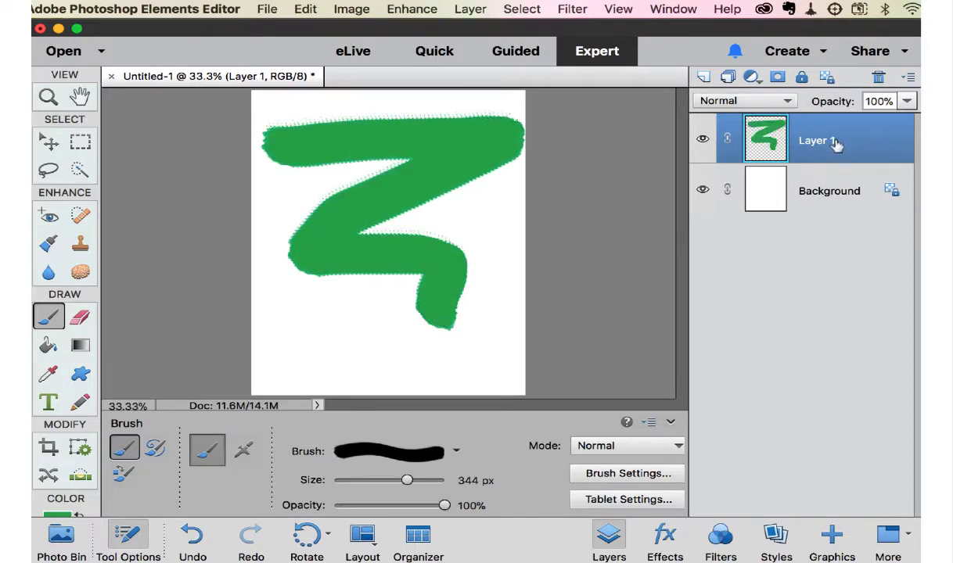
key("Delete")
left_click(726, 251)
left_click(703, 77)
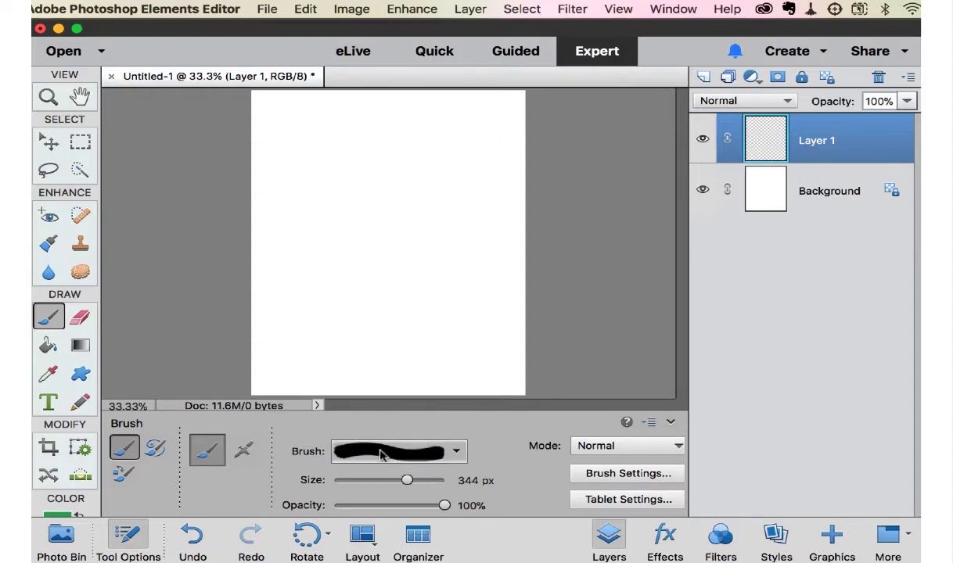
left_click_drag(419, 486, 417, 485)
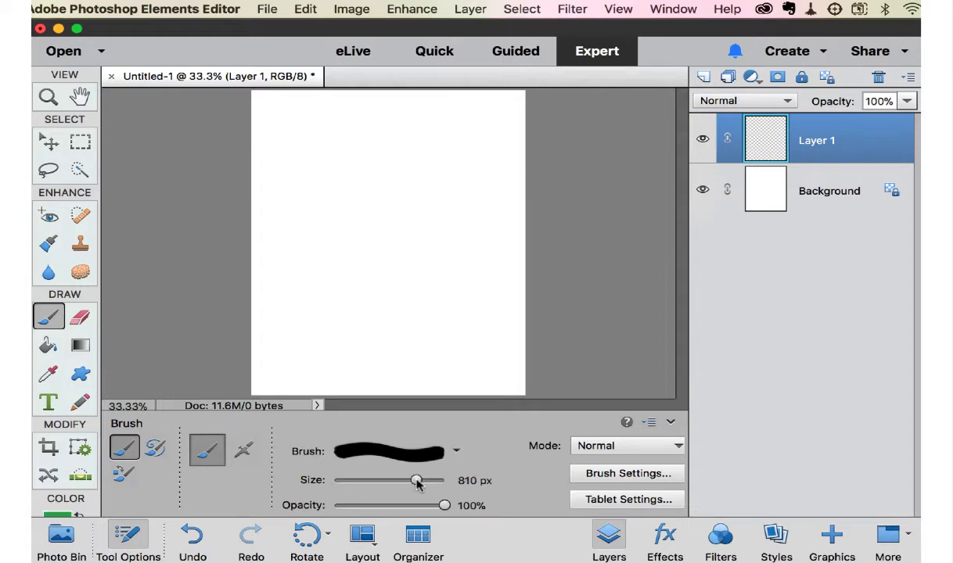
Step: Give the custom brush 104% spacing and a -164° tip angle in Brush Settings
left_click(612, 475)
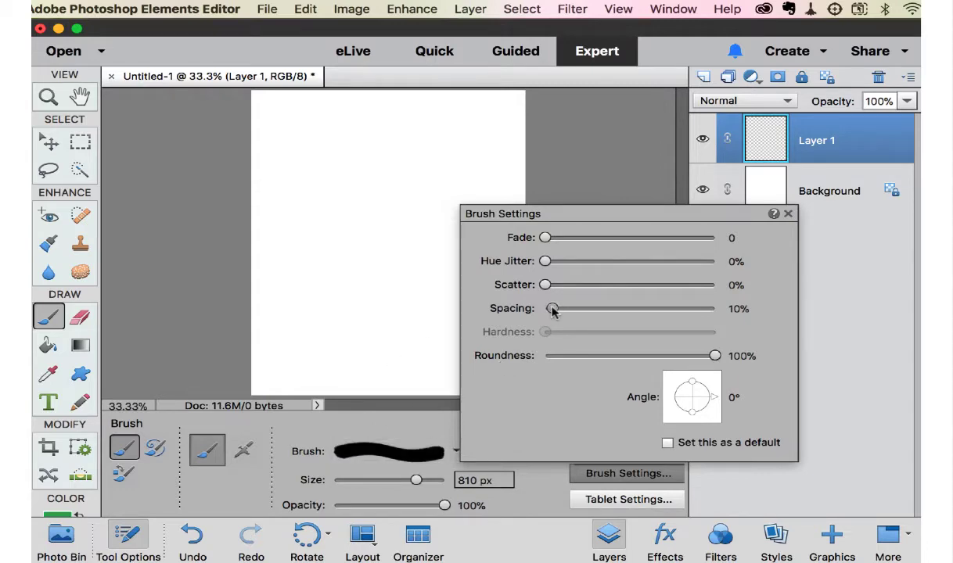
left_click_drag(552, 310, 624, 313)
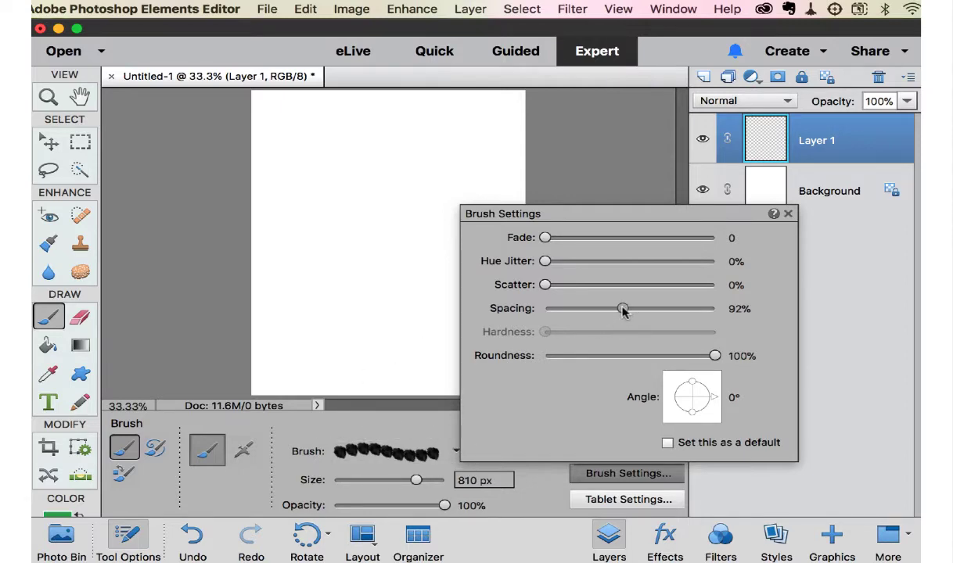
left_click_drag(623, 310, 632, 311)
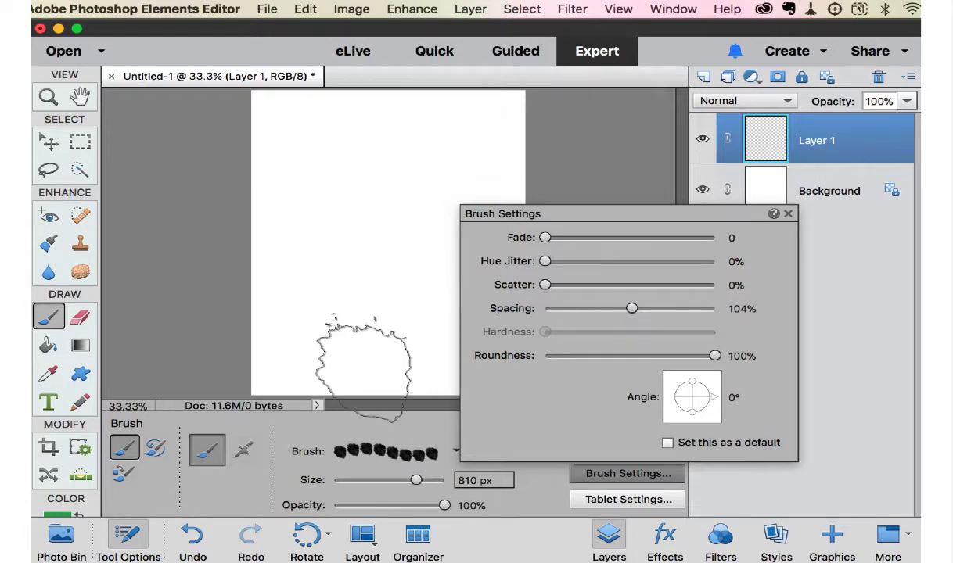
mouse_move(708, 397)
left_mouse_down()
mouse_move(709, 412)
mouse_move(695, 423)
mouse_move(669, 404)
left_mouse_up()
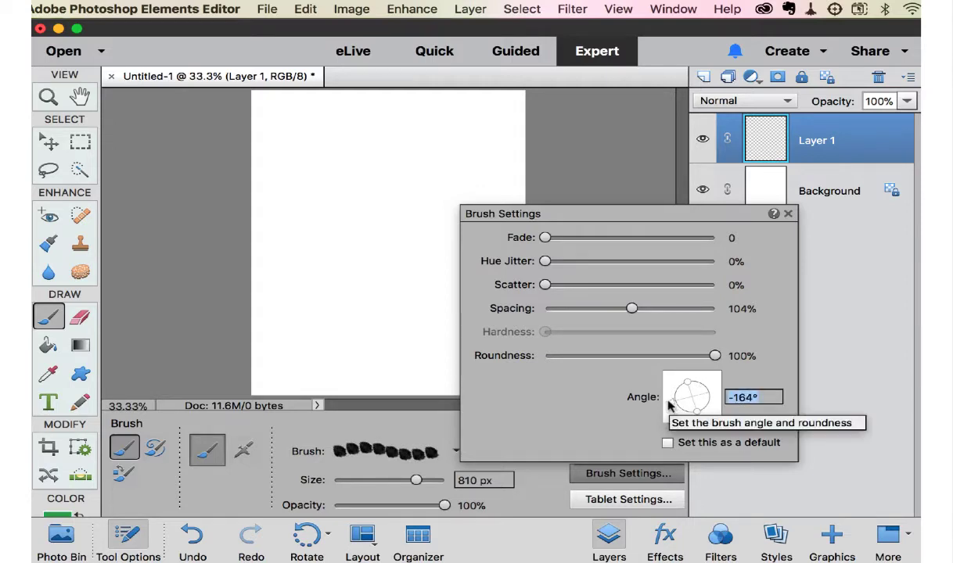
left_click(789, 213)
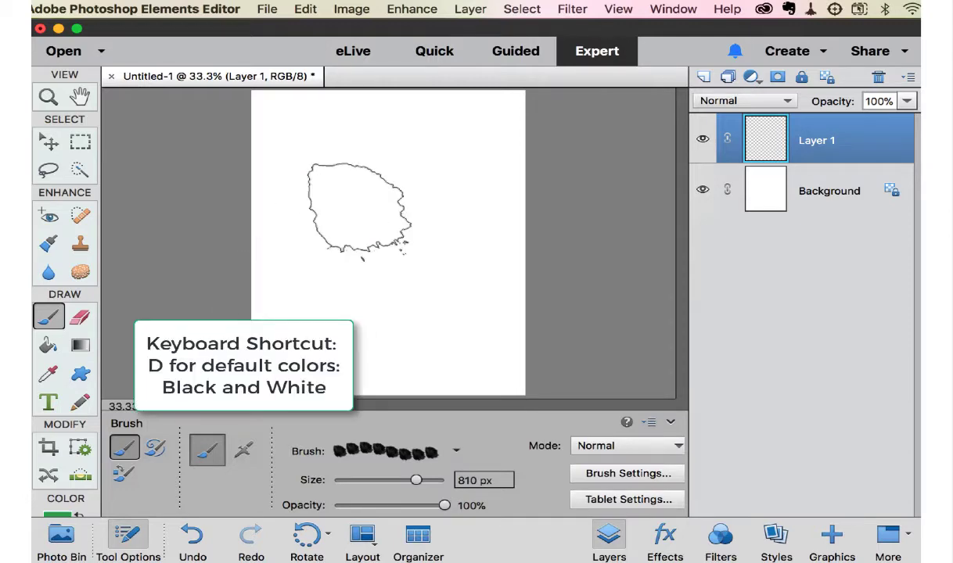
Step: Reset to black and white, size the brush to about 701 px, and stamp three dabs
key("d")
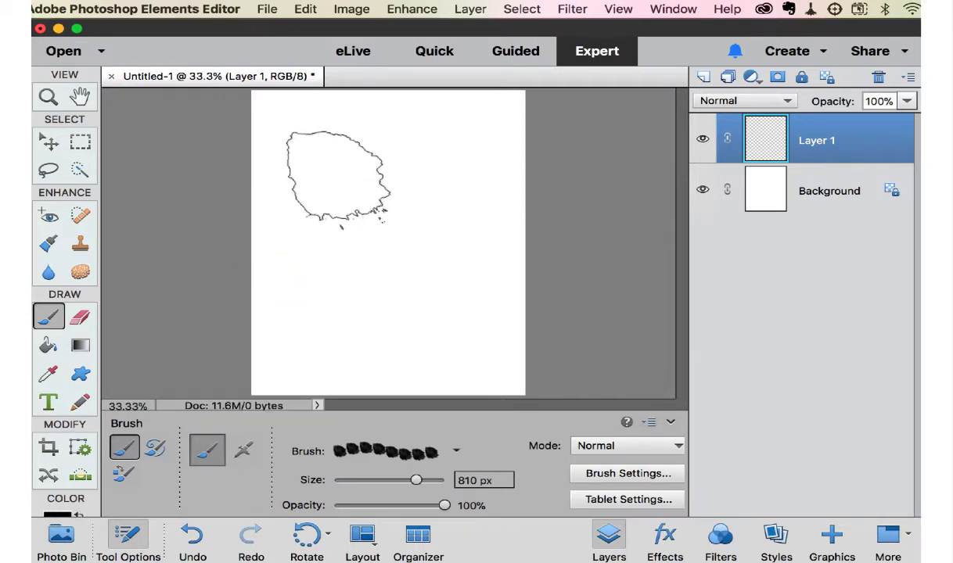
key("bracketleft")
key("bracketleft")
key("bracketleft")
key("bracketleft")
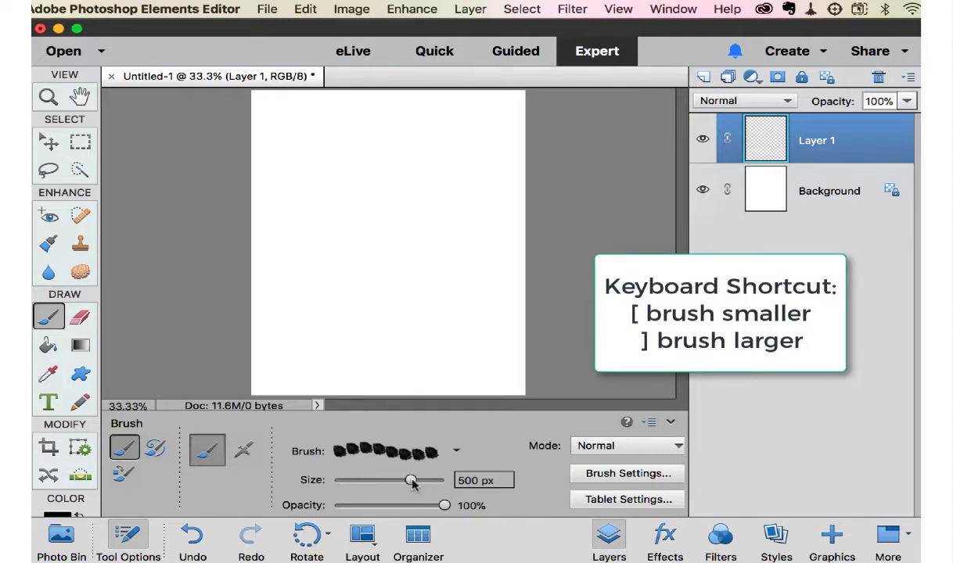
left_click_drag(412, 483, 416, 484)
left_click(287, 131)
left_click(467, 126)
left_click(349, 225)
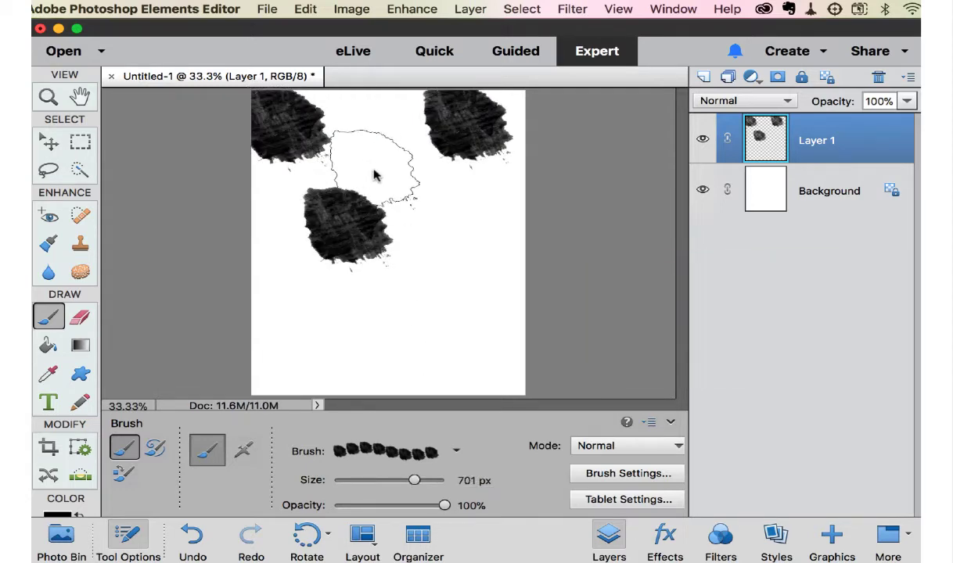
Step: Rotate the brush to about 107°, stamp three more dabs, and add an empty Layer 2
left_click(597, 473)
left_click(669, 404)
left_click(686, 381)
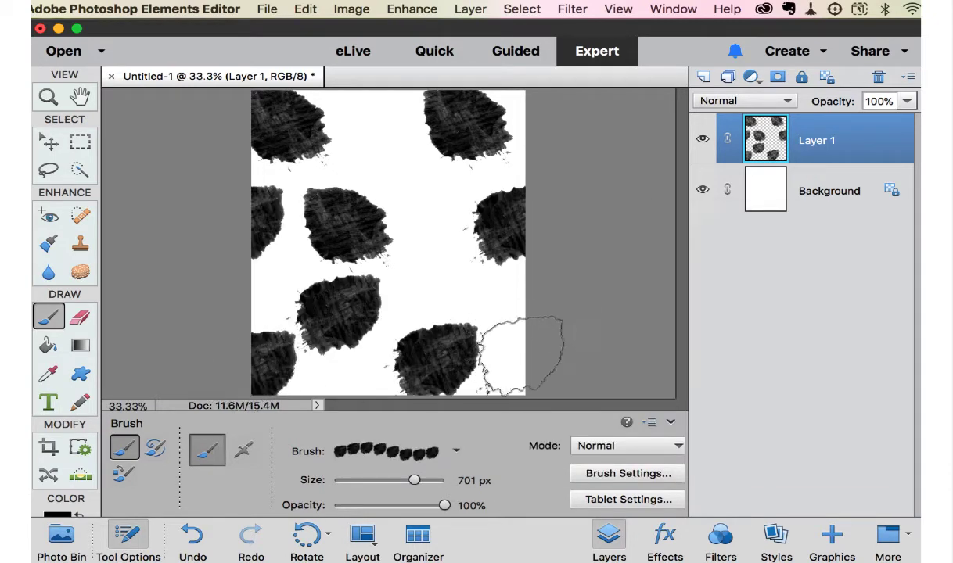
left_click(520, 356)
left_click(364, 109)
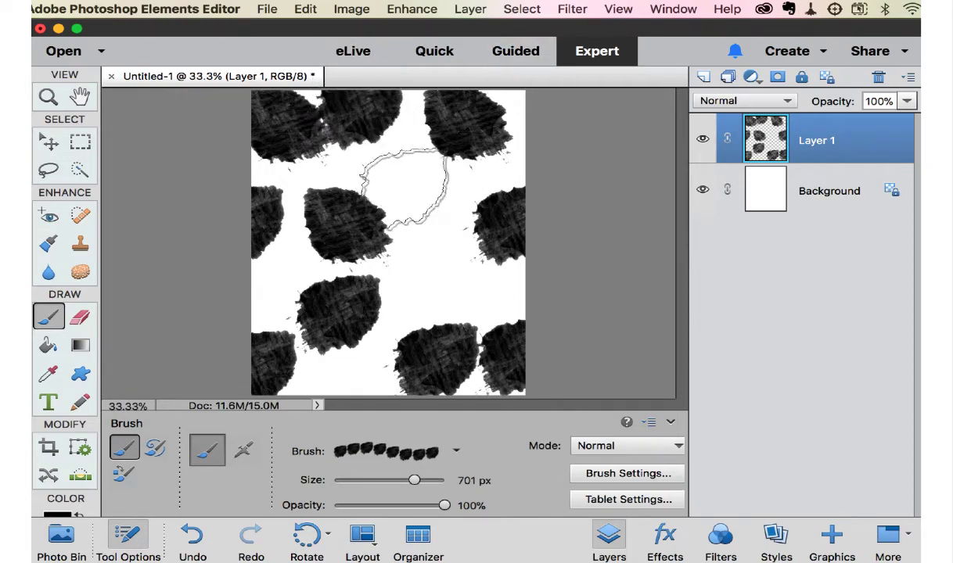
left_click(427, 229)
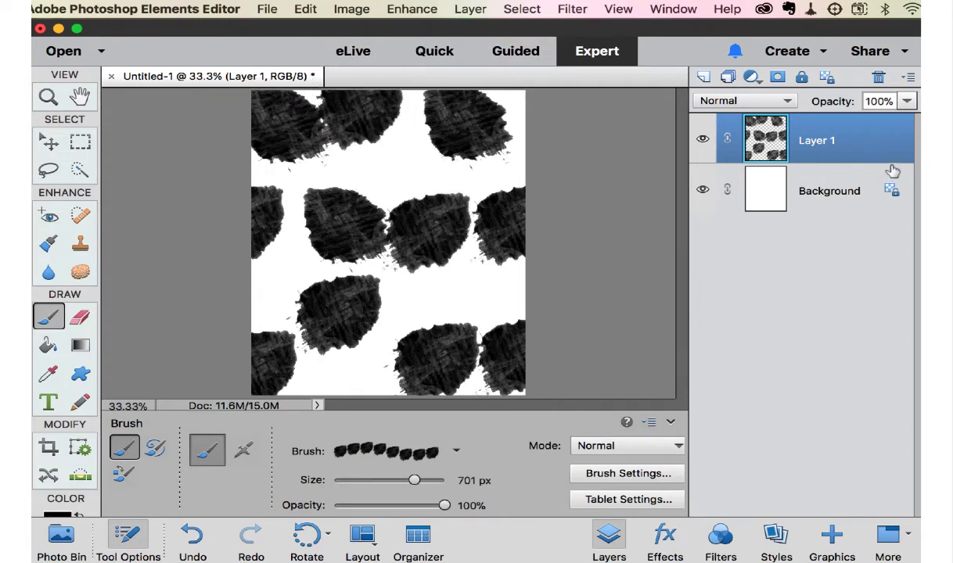
left_click(703, 79)
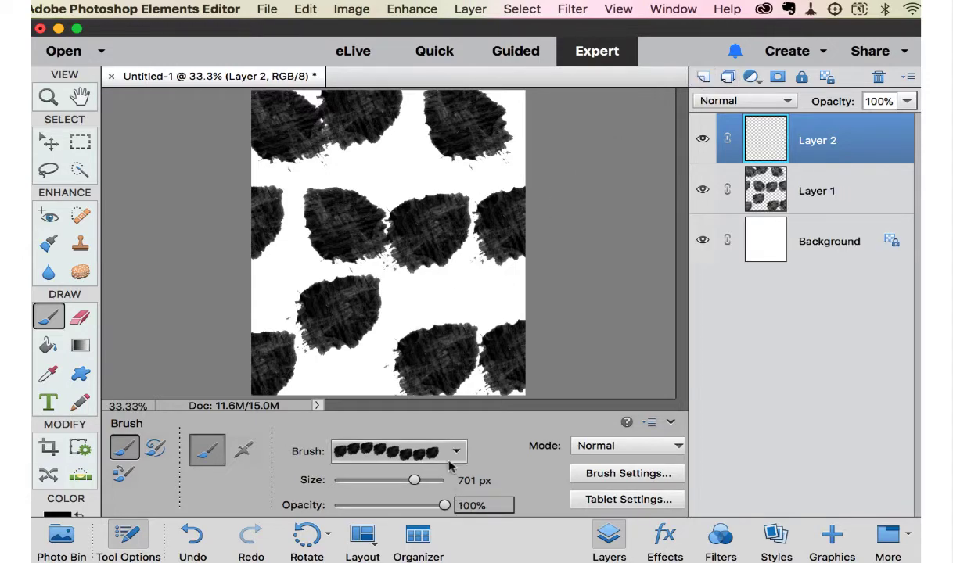
Step: Set the brush angle to 47° and fill white gaps on Layer 2 with 600 px dark dabs
left_click(622, 473)
mouse_move(684, 382)
left_mouse_down()
mouse_move(664, 367)
mouse_move(676, 368)
left_mouse_up()
left_click(409, 174)
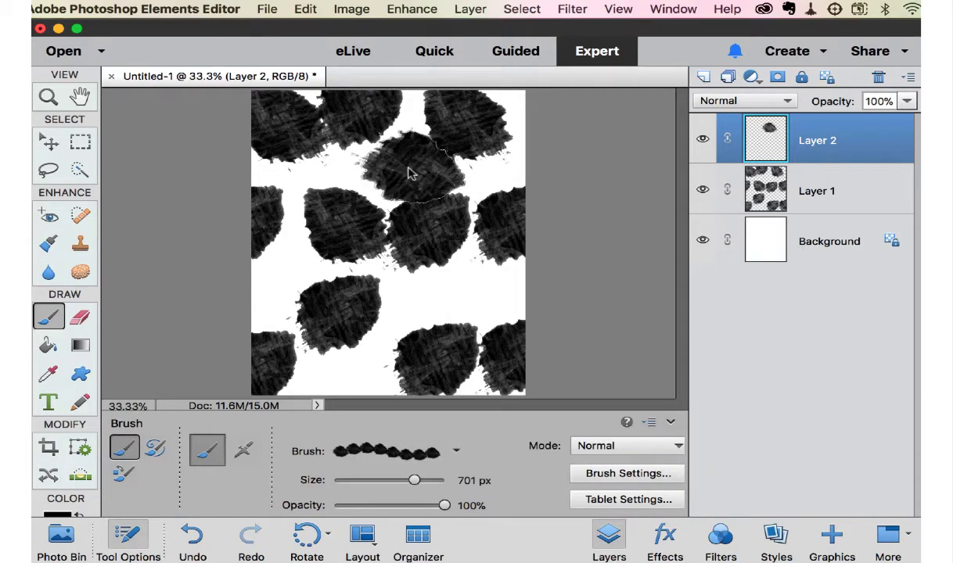
key("bracketleft")
left_click(293, 168)
left_click(286, 250)
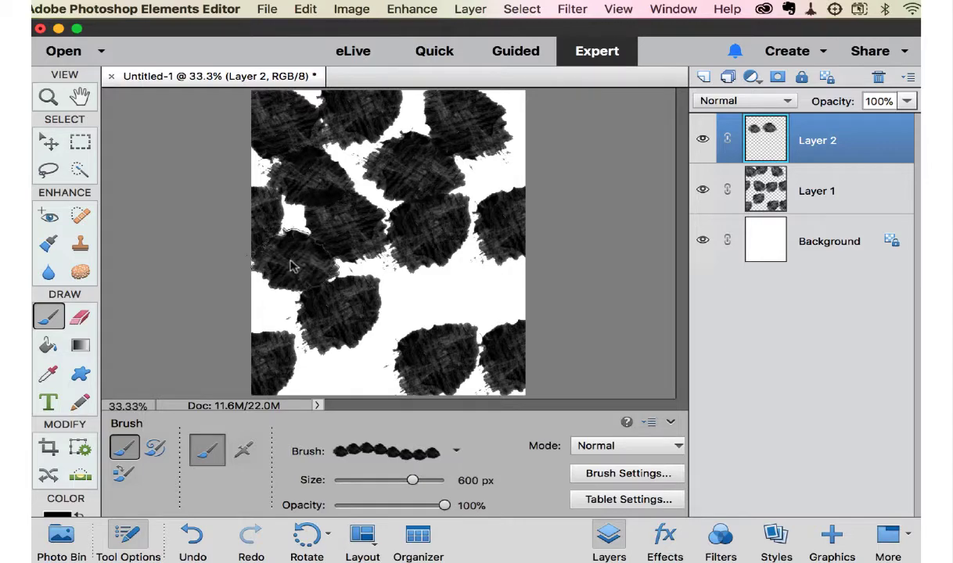
left_click(325, 356)
left_click(389, 322)
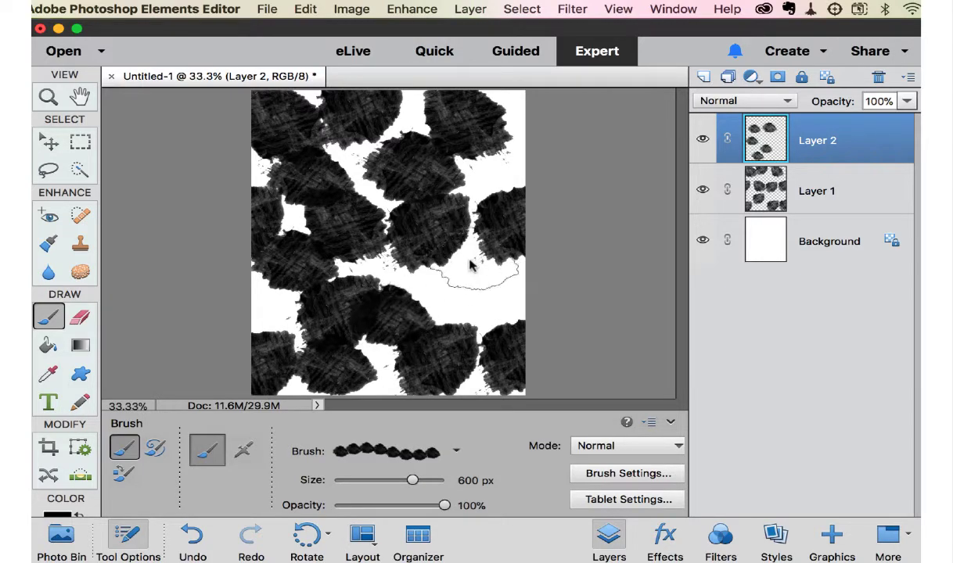
left_click(463, 261)
left_click(503, 166)
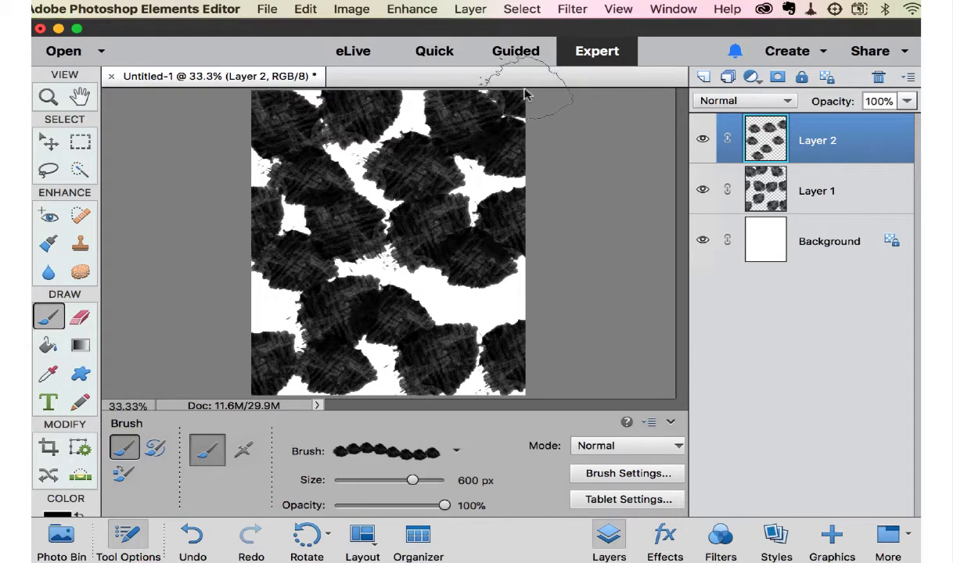
left_click_drag(438, 286, 470, 301)
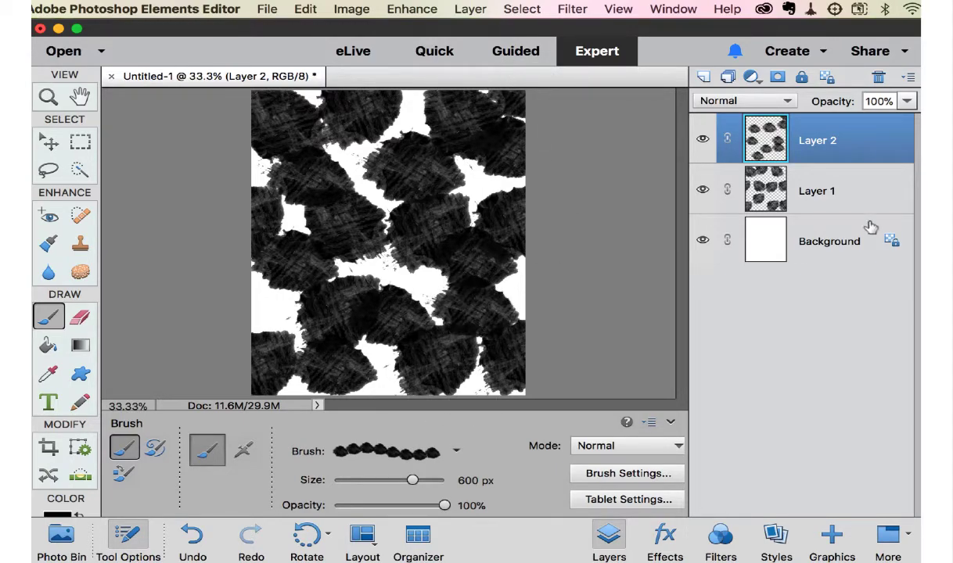
Step: Add Layer 3 and dab over the white gaps near the centre and top
left_click(704, 78)
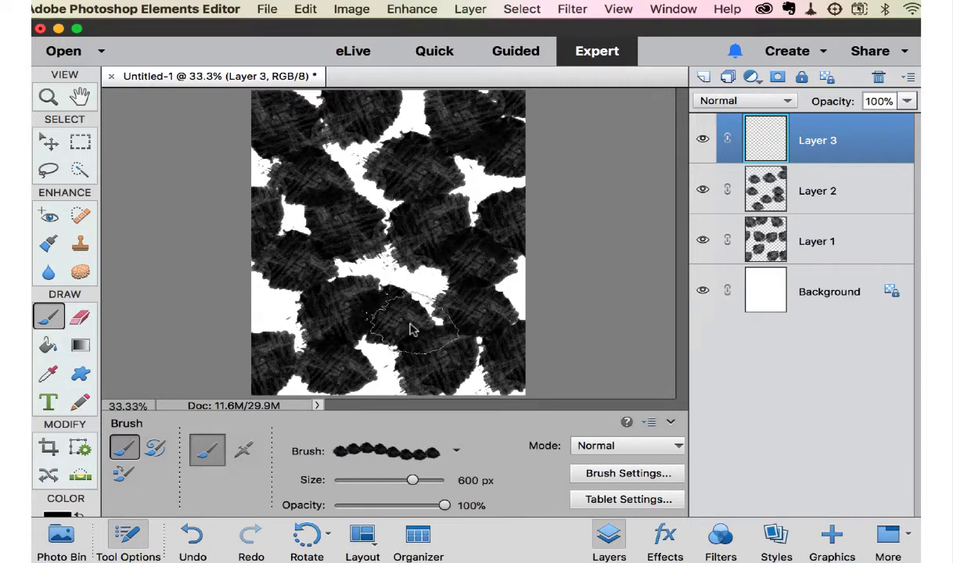
left_click_drag(404, 305, 399, 266)
left_click(334, 171)
left_click(346, 167)
left_click(395, 110)
left_click(441, 169)
Step: Paint out the remaining white patches along the right, bottom and left edges
left_click(474, 186)
left_click(435, 307)
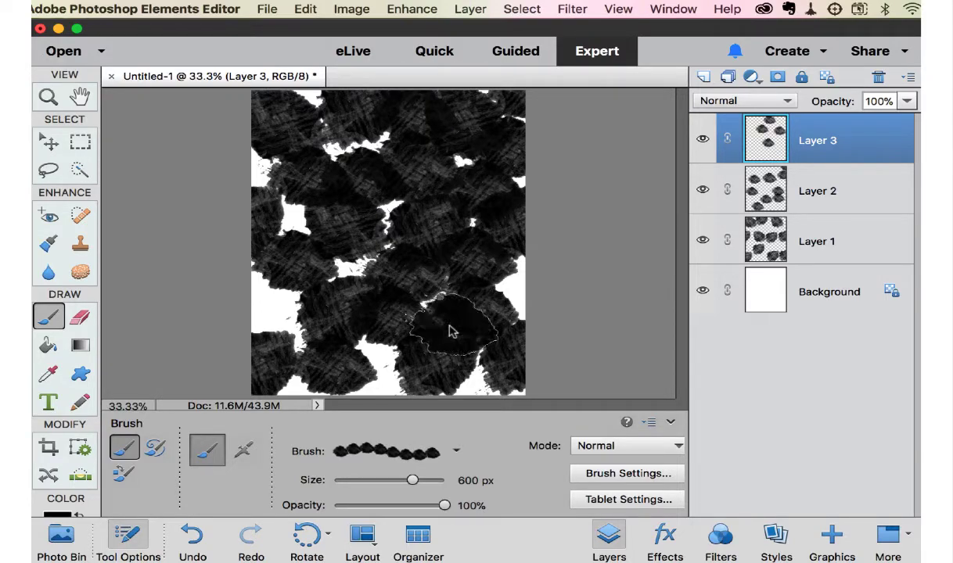
left_click(391, 356)
left_click(368, 340)
left_click(270, 293)
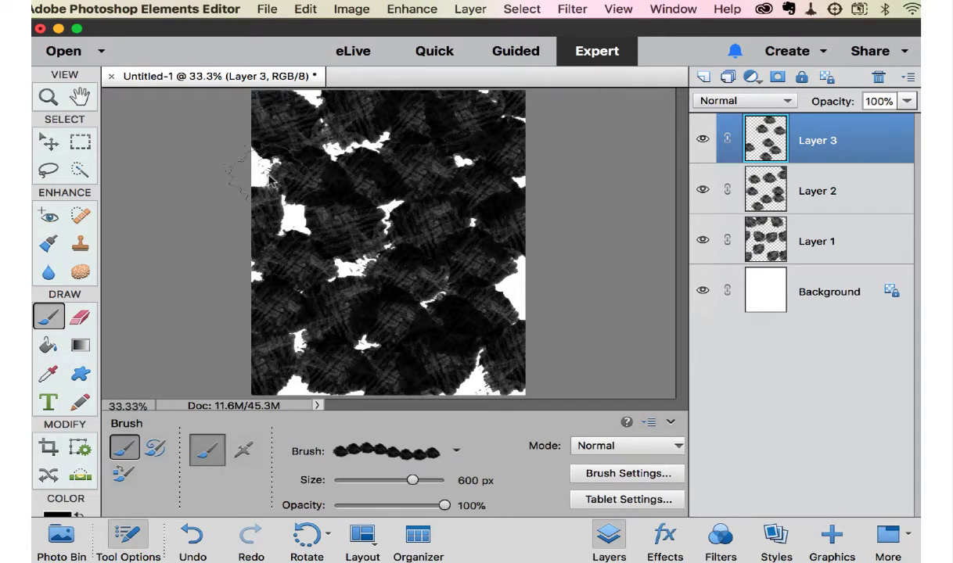
left_click(285, 213)
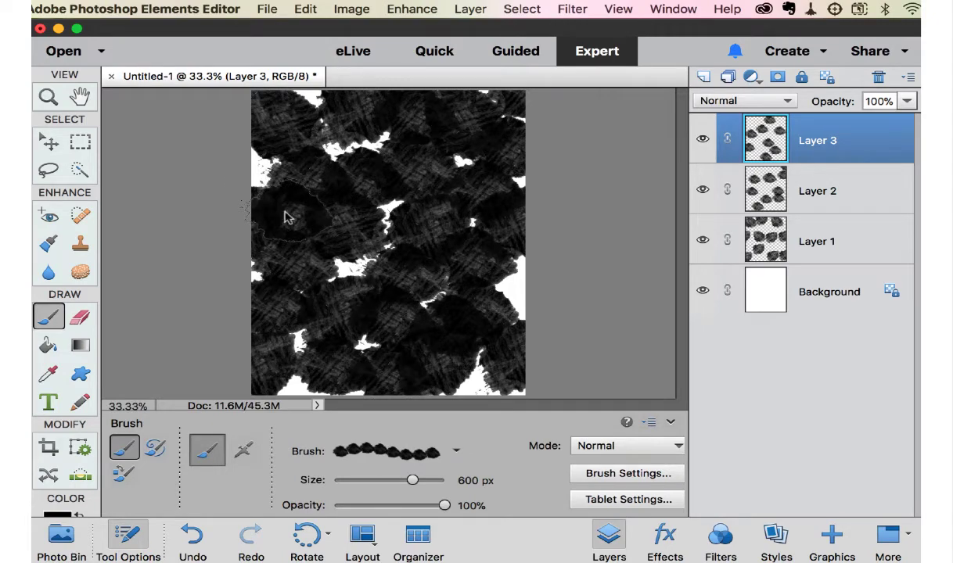
left_click(503, 301)
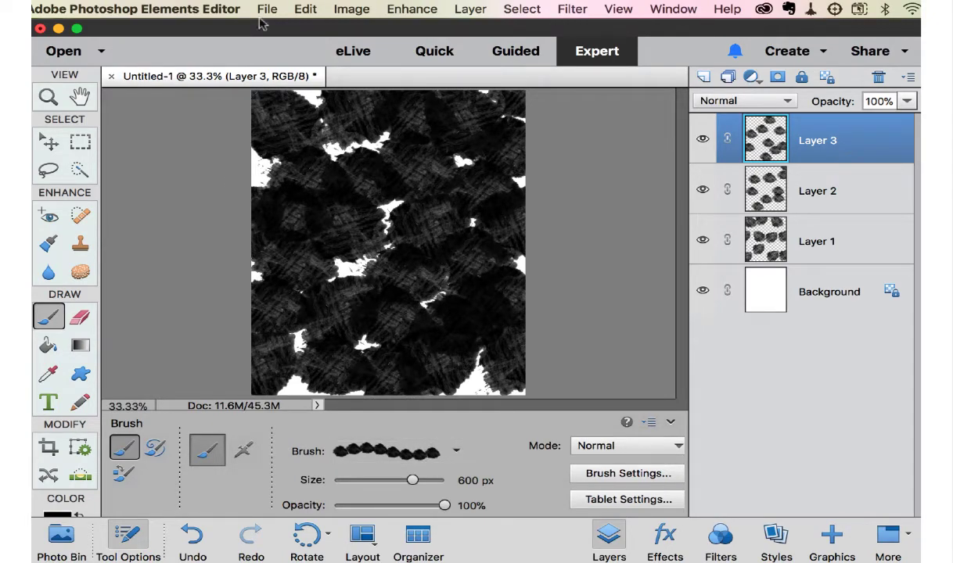
left_click_drag(237, 72, 228, 57)
Step: Select Layer 1 and place the tan newspaper paper02 image from the art journal kit
left_click(266, 9)
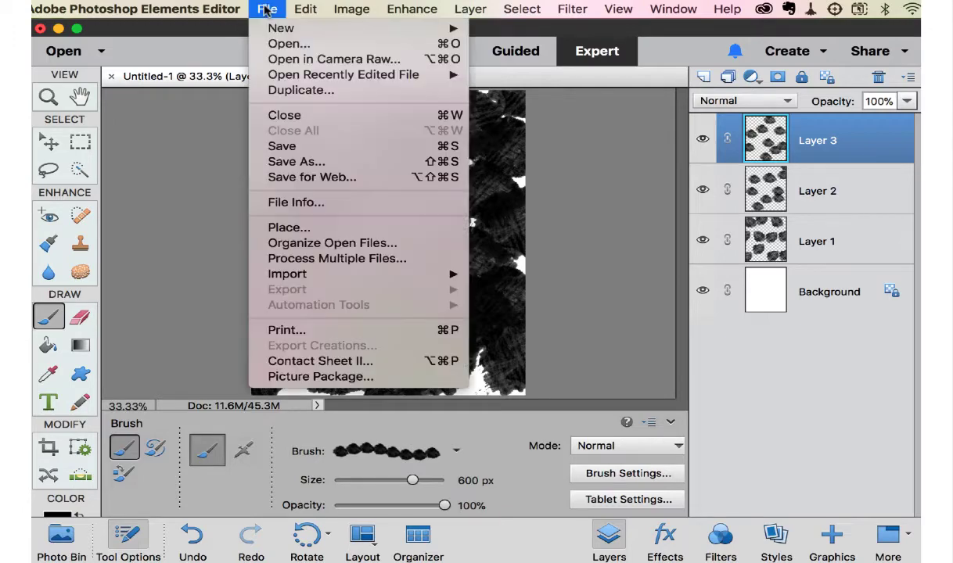
left_click(848, 243)
left_click(849, 244)
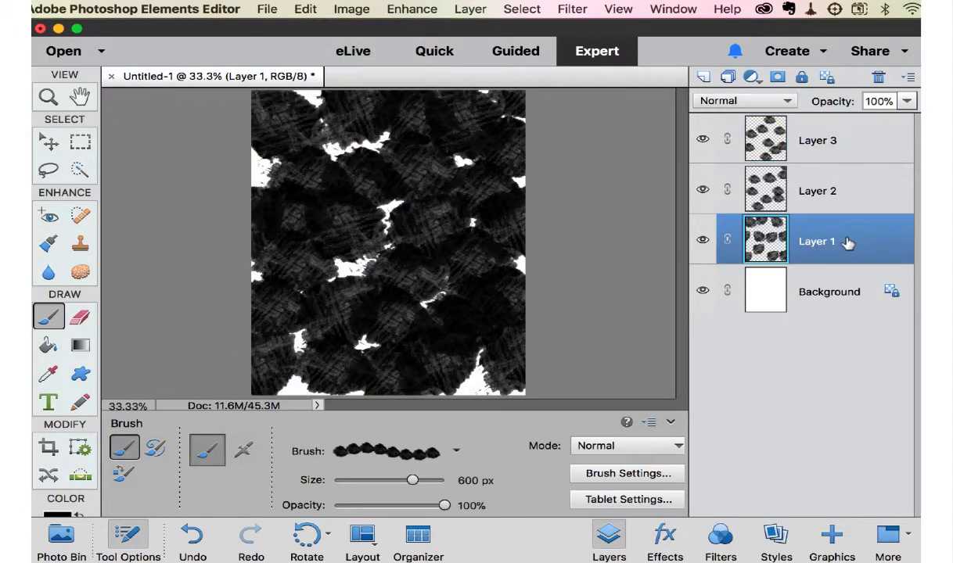
left_click(267, 9)
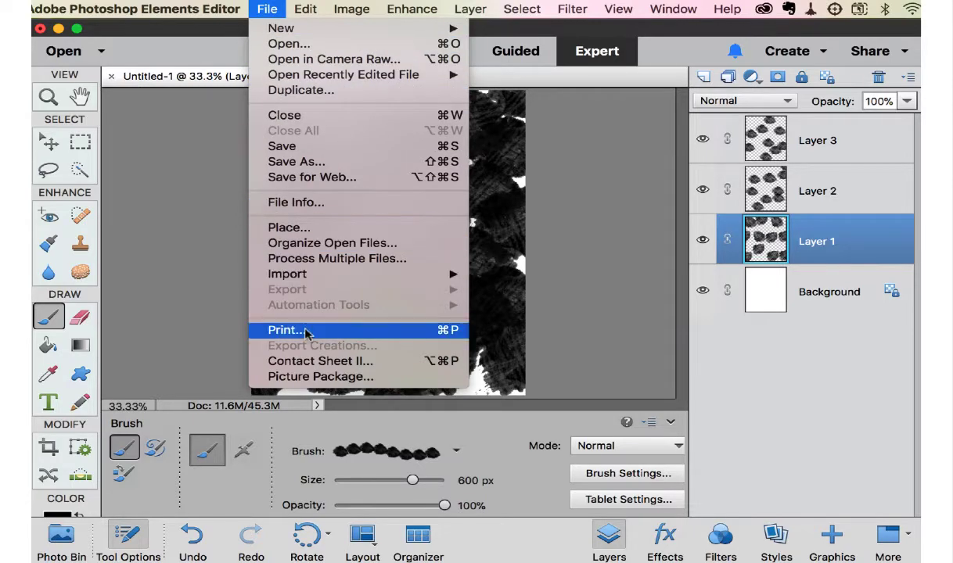
left_click(290, 227)
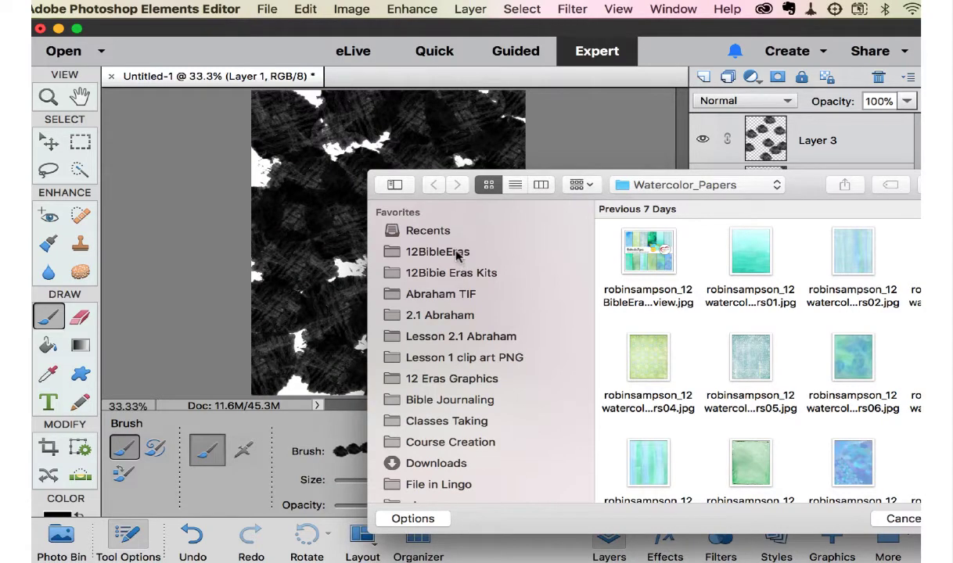
left_click(458, 253)
left_click(457, 270)
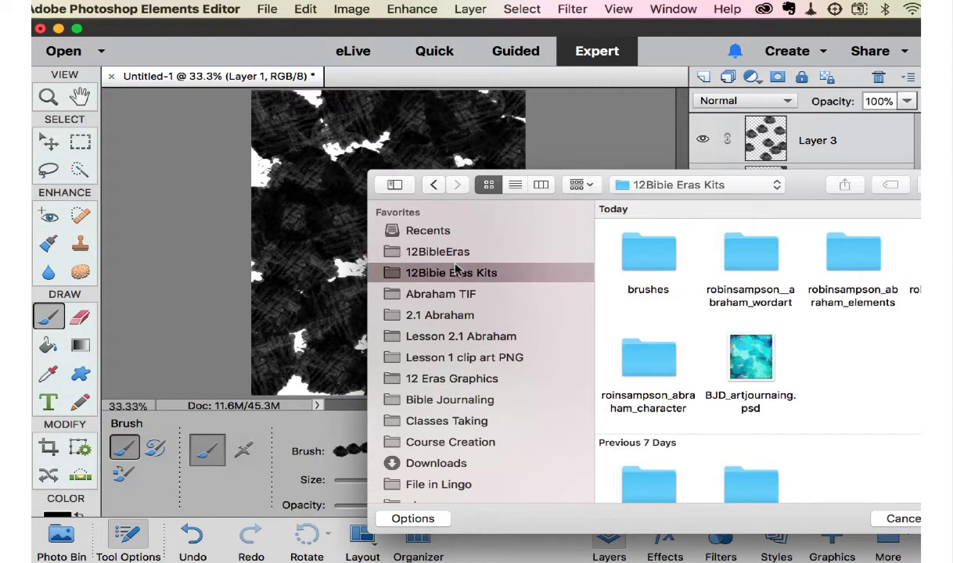
left_click(454, 255)
left_click(454, 272)
key("Return")
scroll(806, 319, "down", 15)
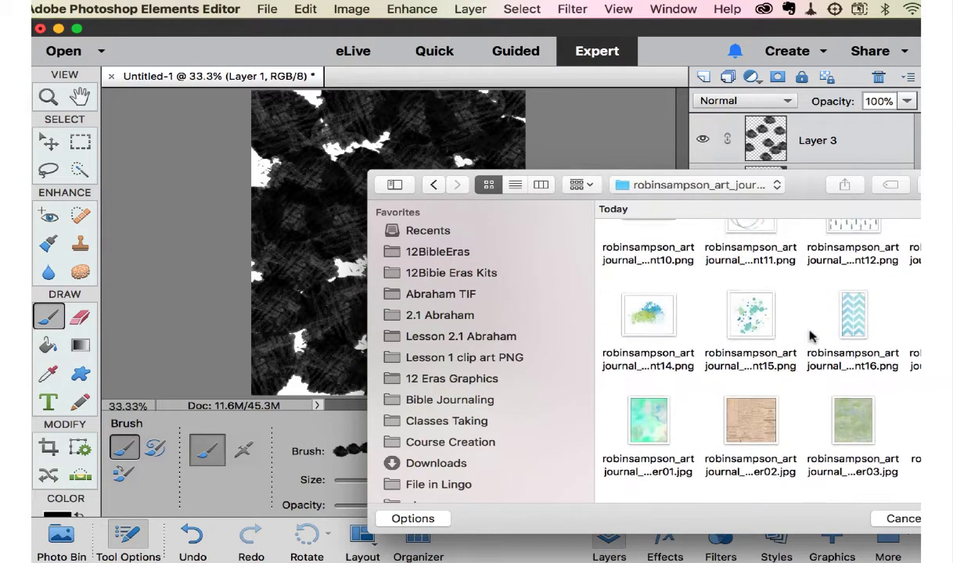
left_click(739, 444)
double_click(740, 443)
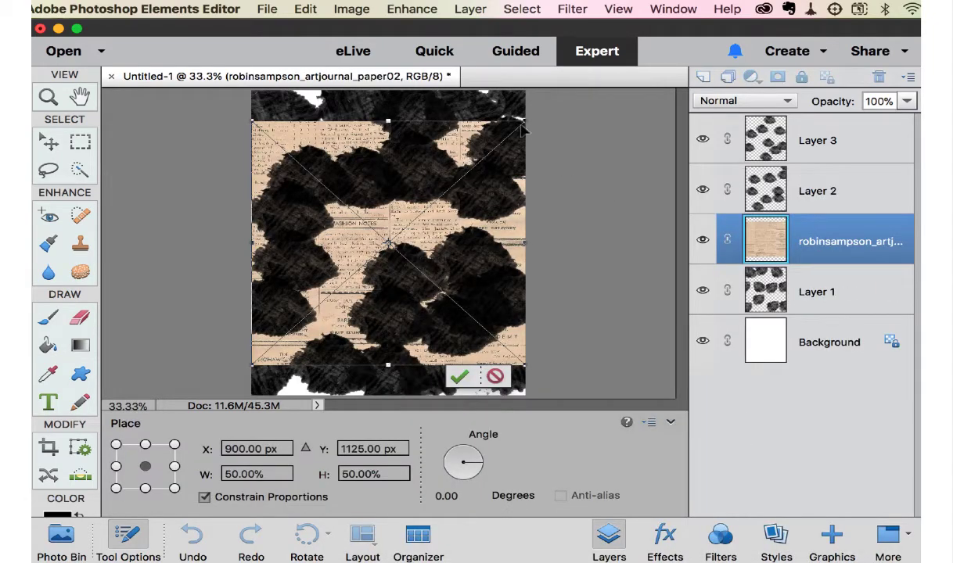
Step: Scale the newspaper paper to about 74% over the page and clip it to Layer 1
left_click_drag(520, 123, 592, 61)
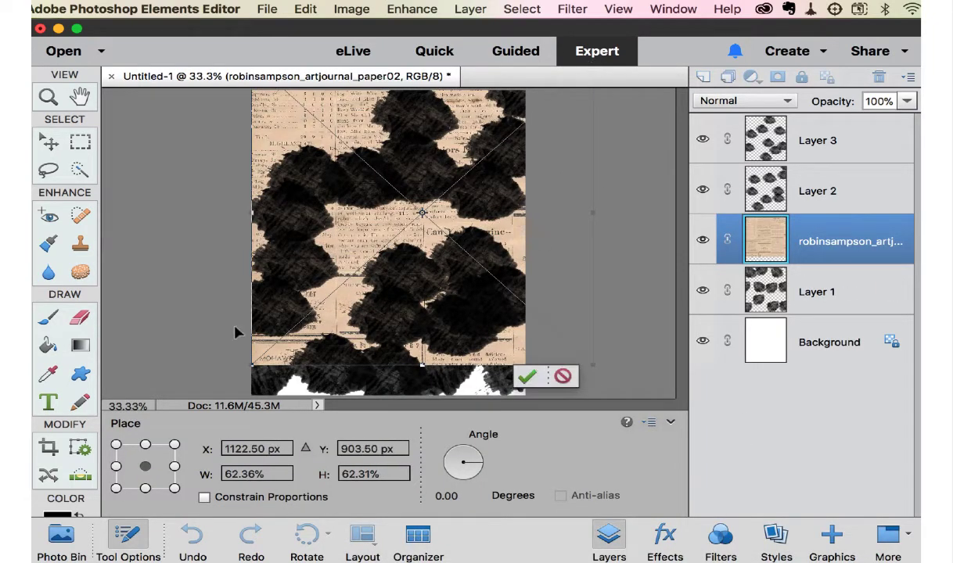
left_click_drag(252, 367, 179, 420)
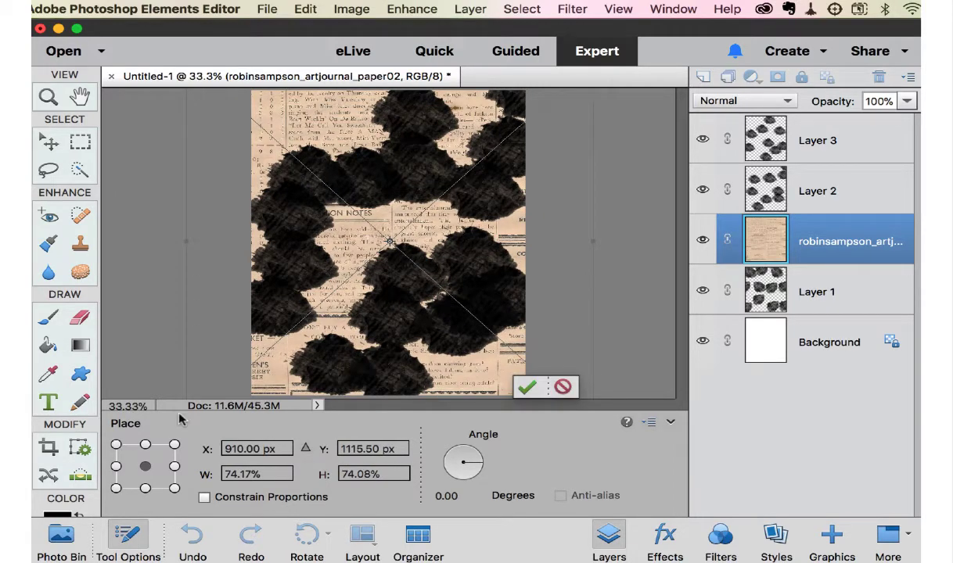
key("Return")
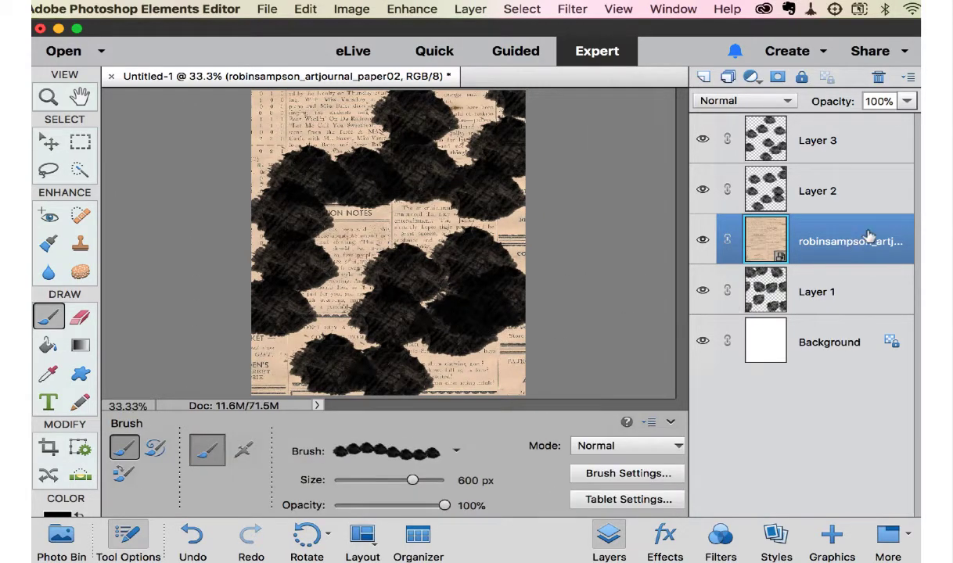
right_click(868, 234)
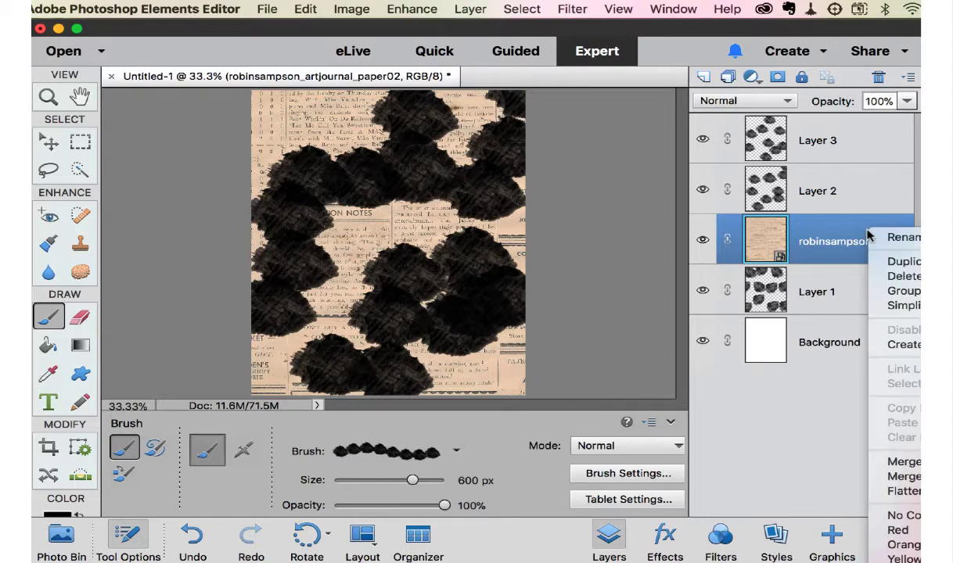
left_click(882, 348)
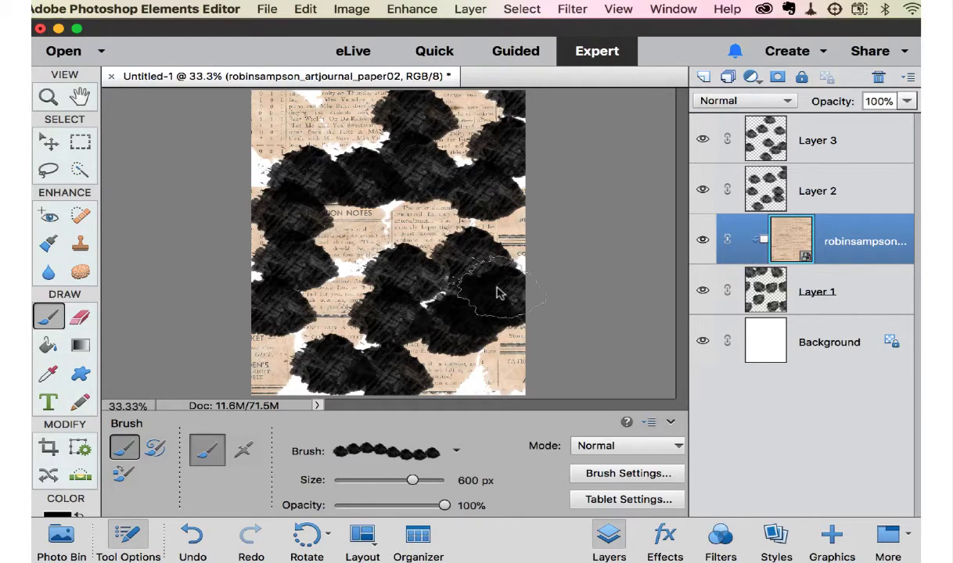
Step: Select Layer 2 and place the turquoise watercolour paper01 image
left_click(807, 199)
left_click(266, 10)
left_click(286, 232)
scroll(681, 303, "down", 5)
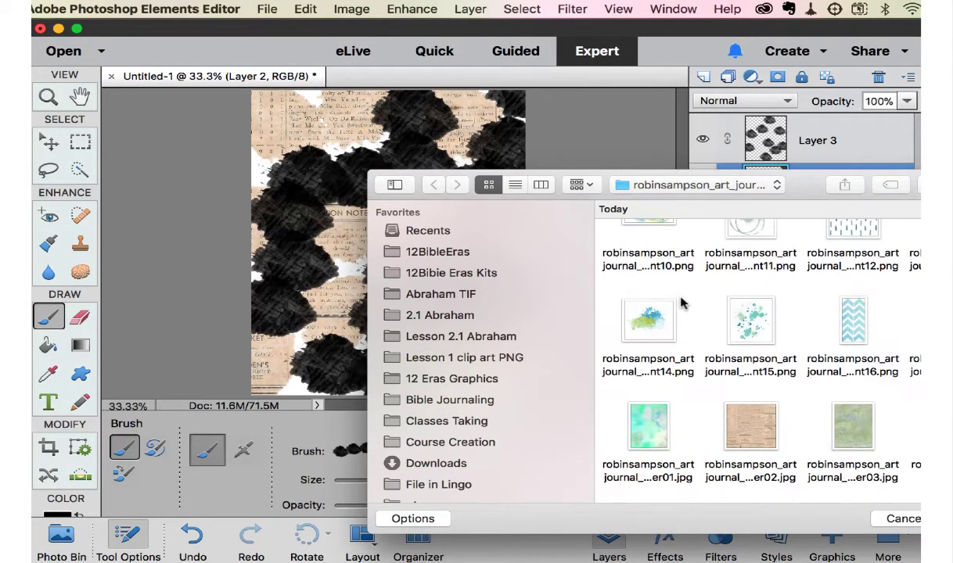
left_click(651, 437)
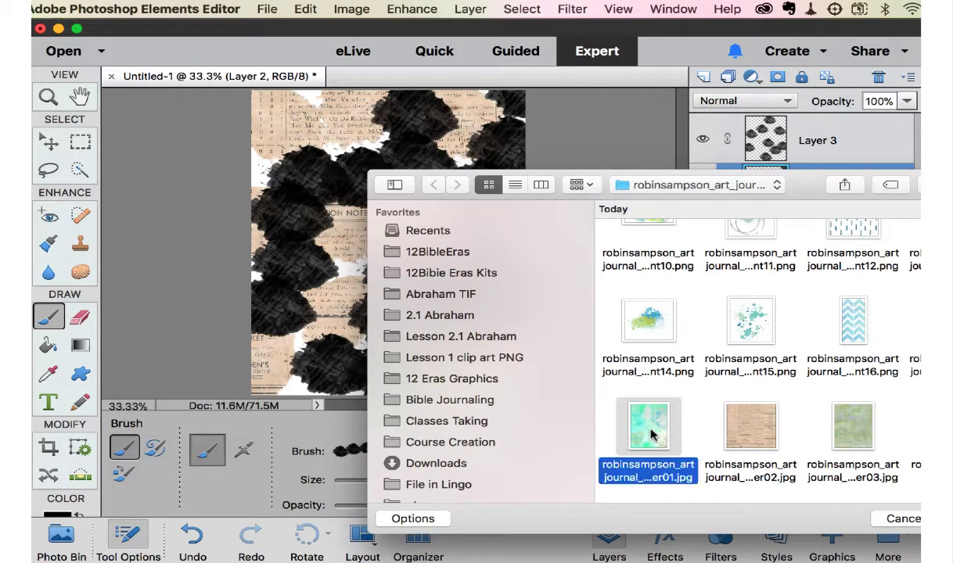
double_click(651, 436)
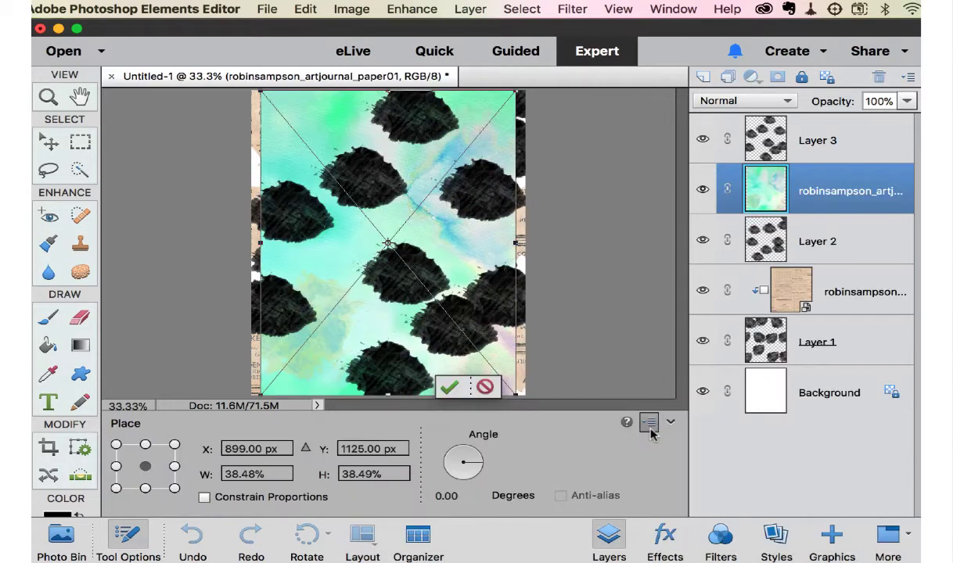
Step: Enlarge the teal paper to cover the page and clip it to the Layer 2 blobs
left_click_drag(515, 392, 548, 431)
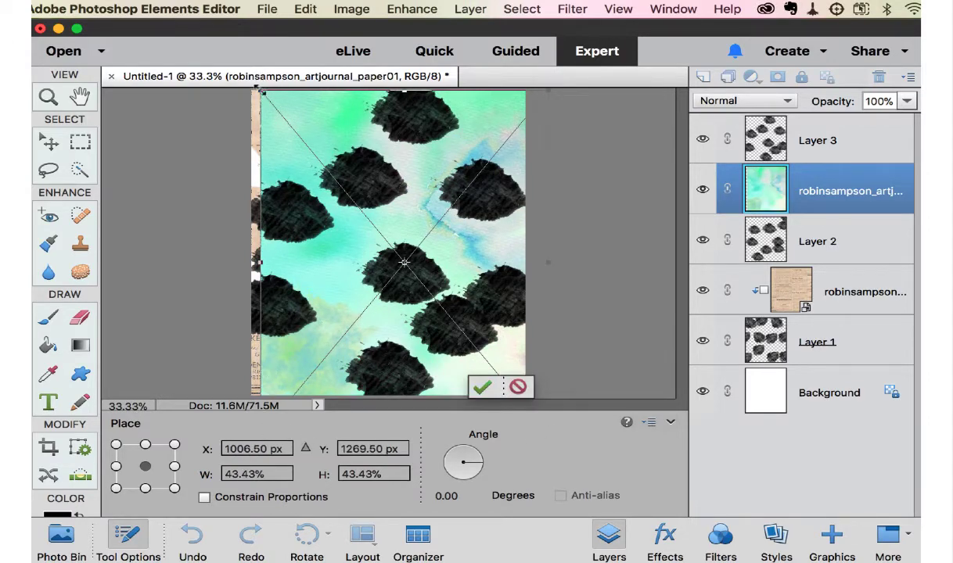
left_click_drag(261, 92, 234, 60)
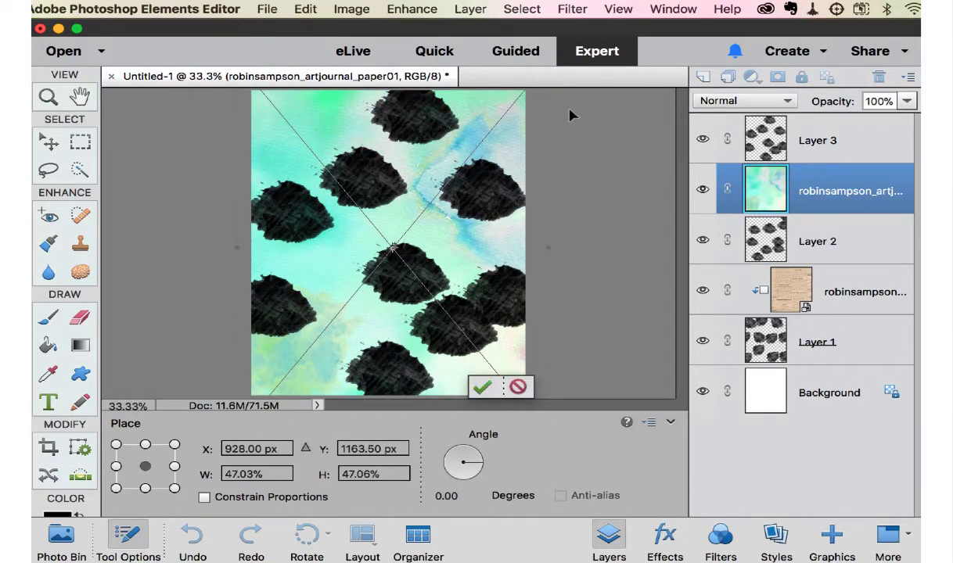
right_click(812, 172)
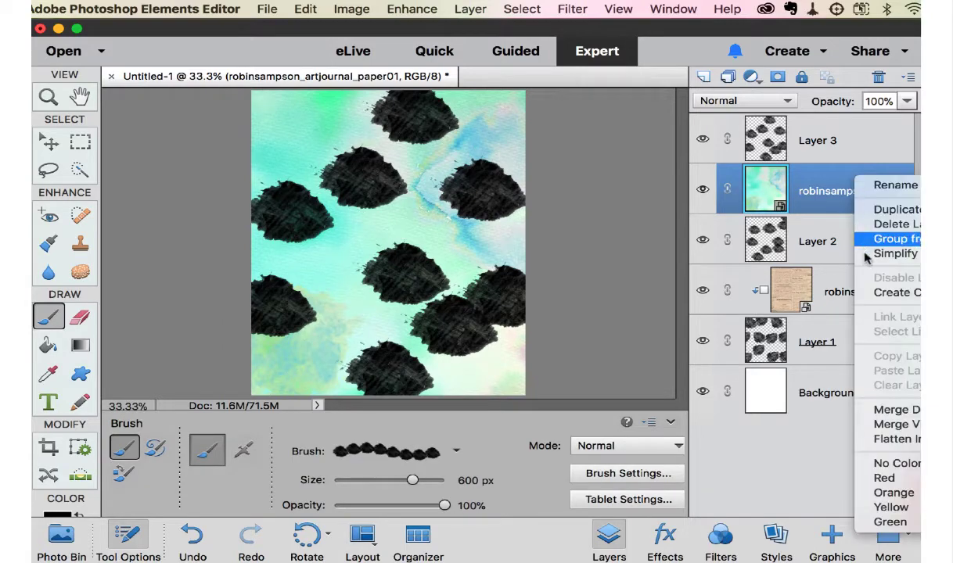
left_click(876, 292)
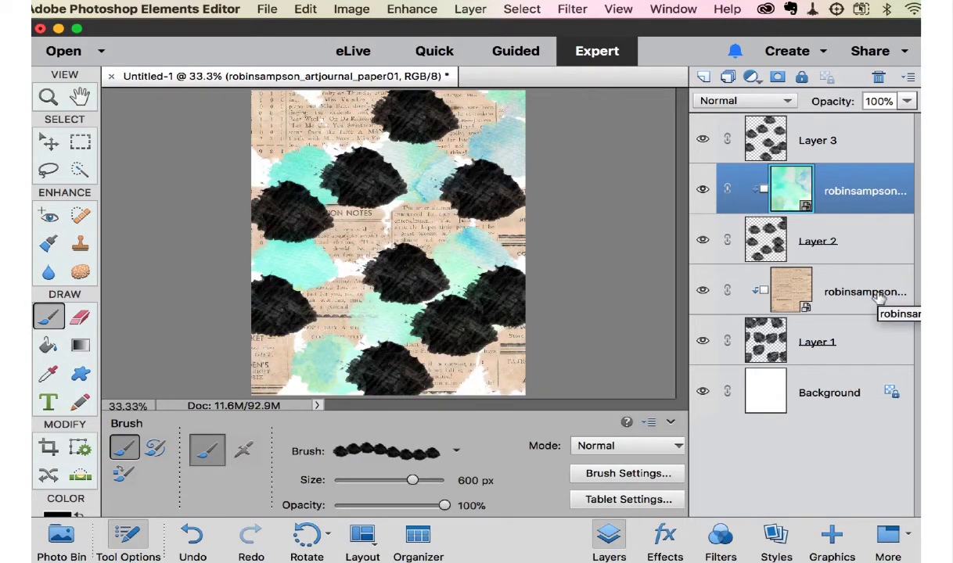
left_click(817, 140)
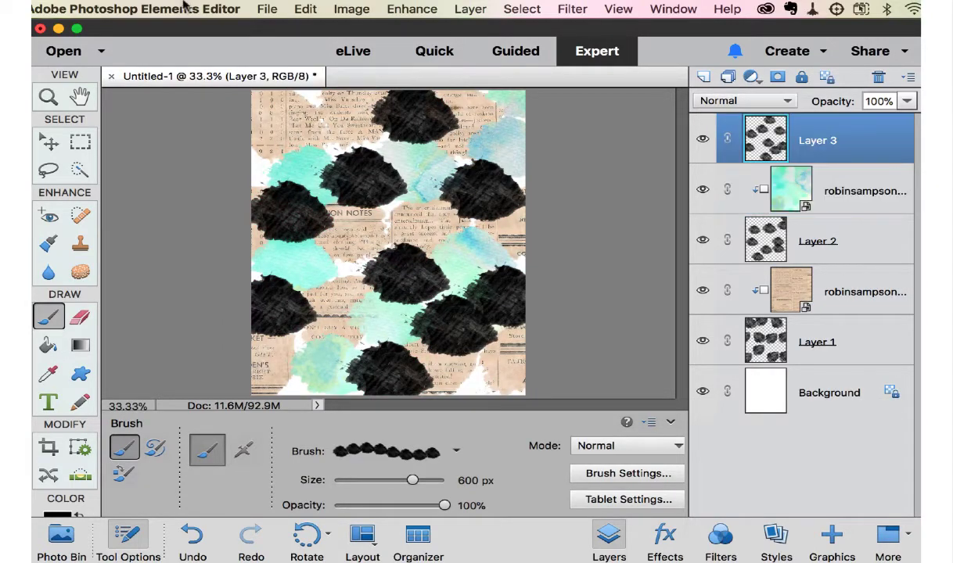
Step: Place the blue watercolour papers10 image from the Watercolor_Papers folder
left_click(268, 9)
left_click(323, 217)
scroll(782, 351, "down", 5)
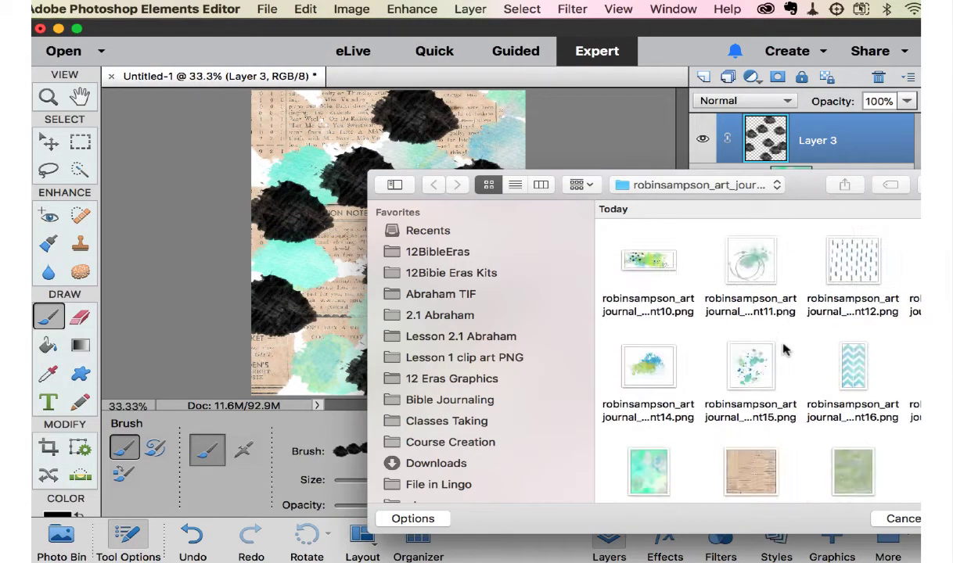
left_click(459, 255)
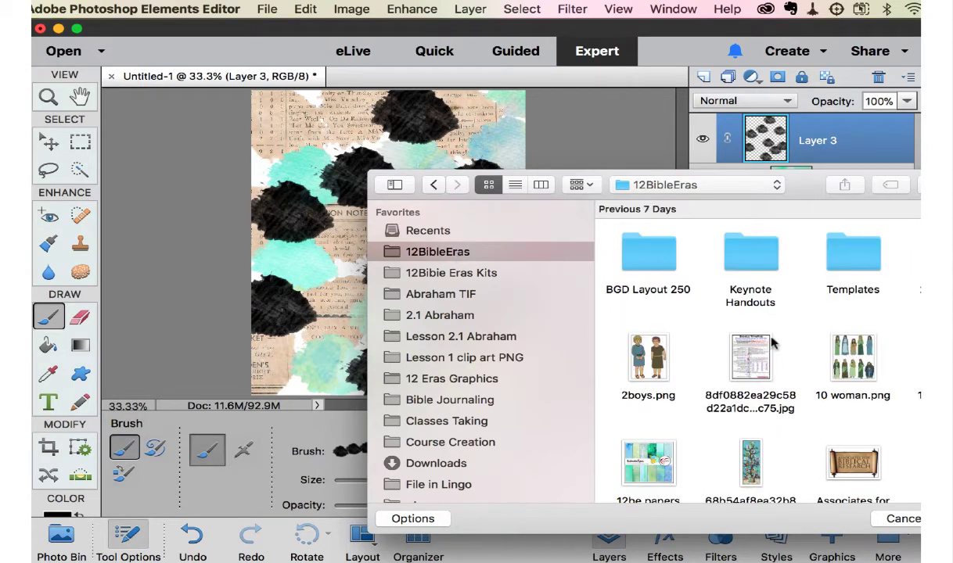
left_click(492, 274)
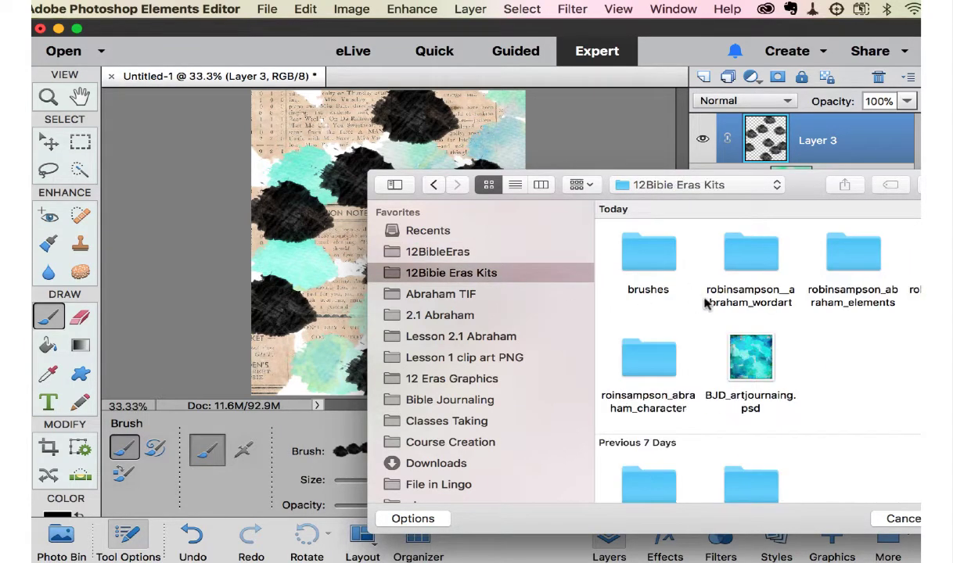
scroll(705, 302, "down", 5)
left_click(753, 330)
double_click(753, 331)
scroll(753, 329, "down", 3)
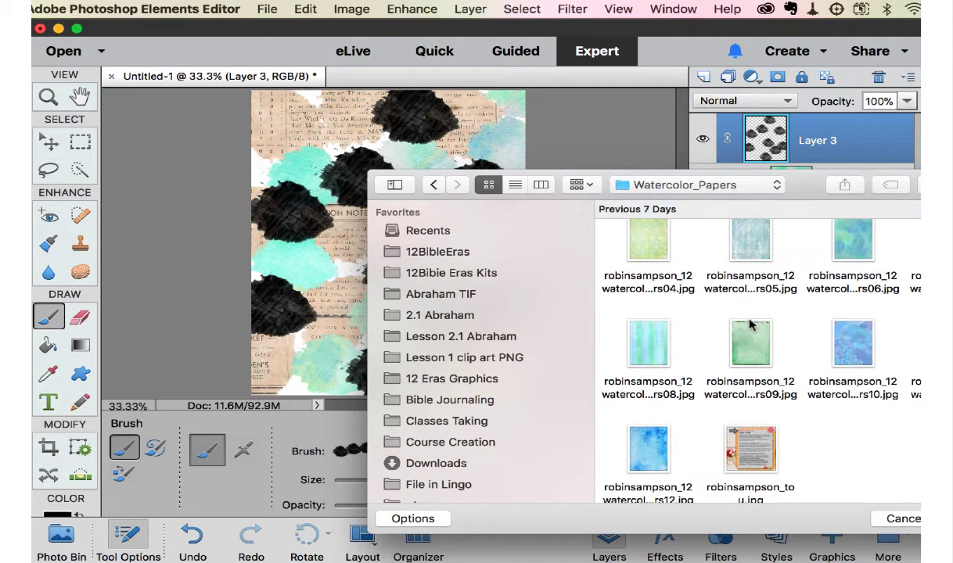
left_click(860, 341)
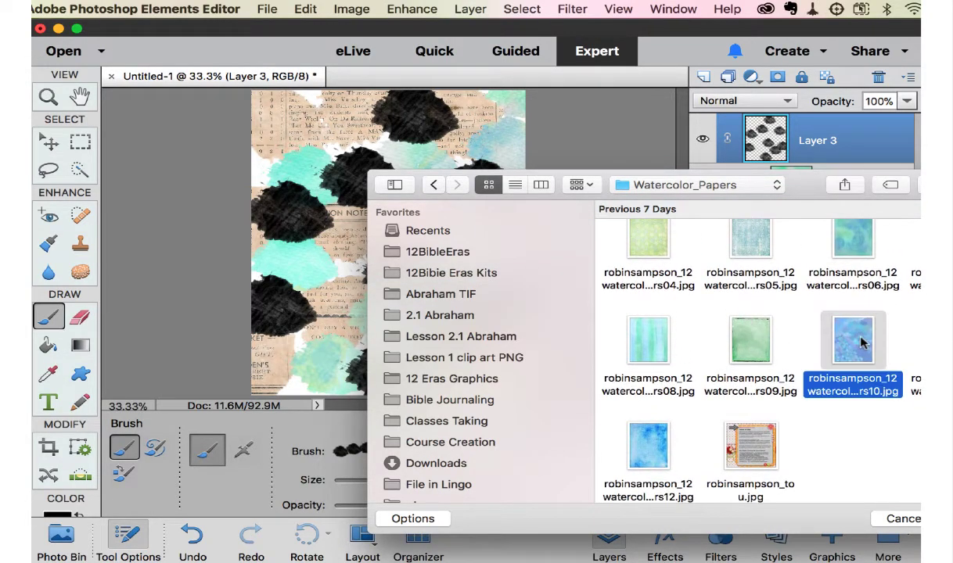
double_click(860, 341)
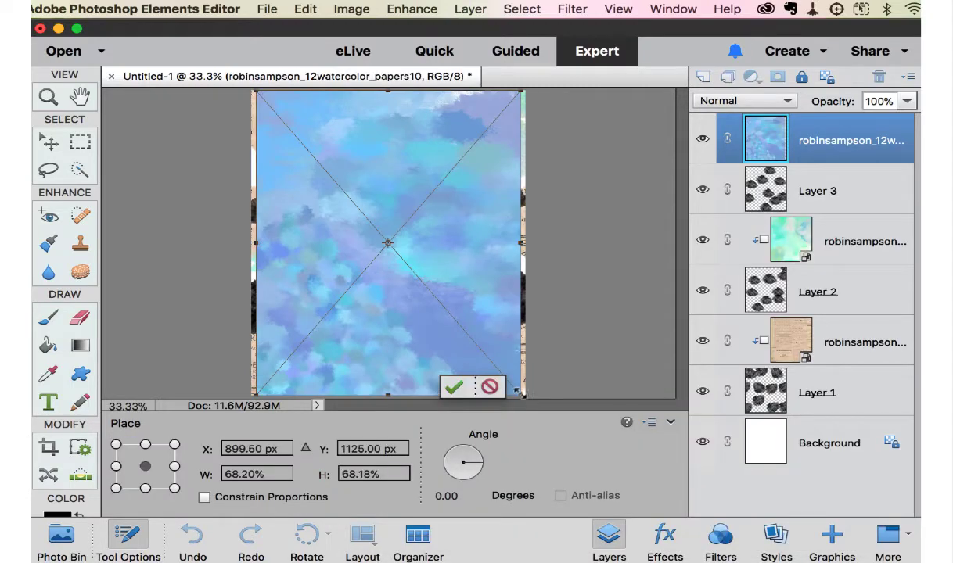
Step: Enlarge the blue paper over the page, commit it, and clip it to the Layer 3 blobs
left_click_drag(520, 391, 541, 370)
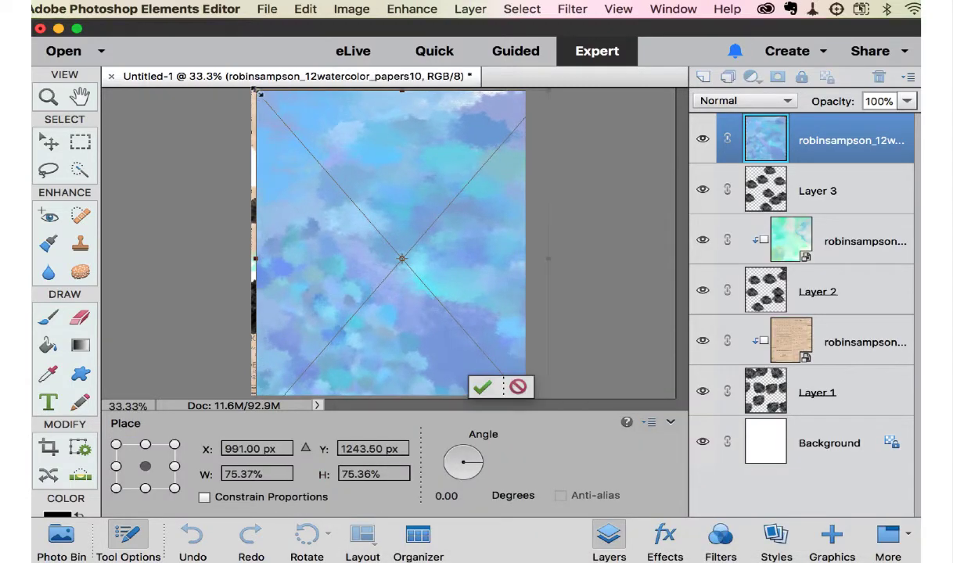
mouse_move(256, 92)
left_mouse_down()
mouse_move(230, 71)
mouse_move(202, 65)
left_mouse_up()
key("Return")
key("b")
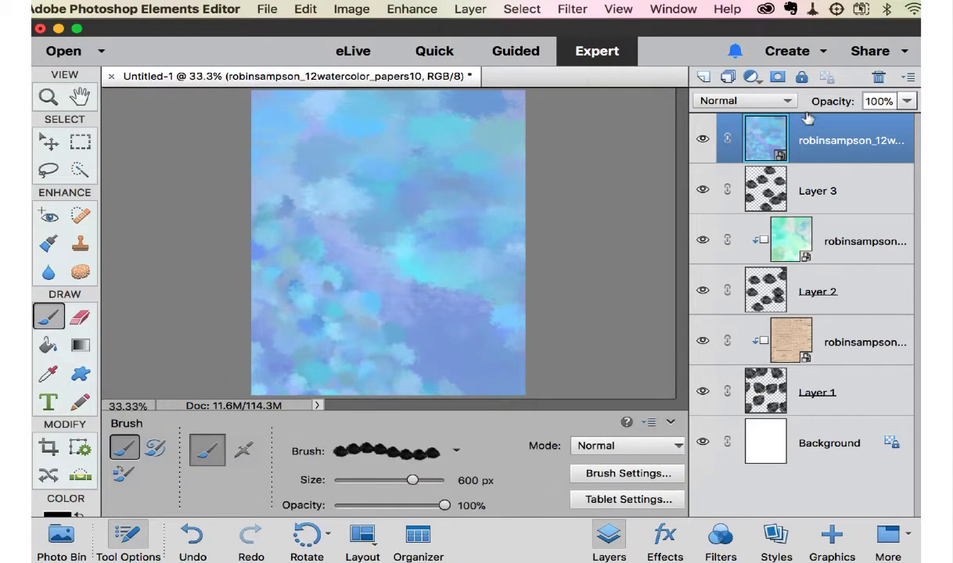
right_click(813, 138)
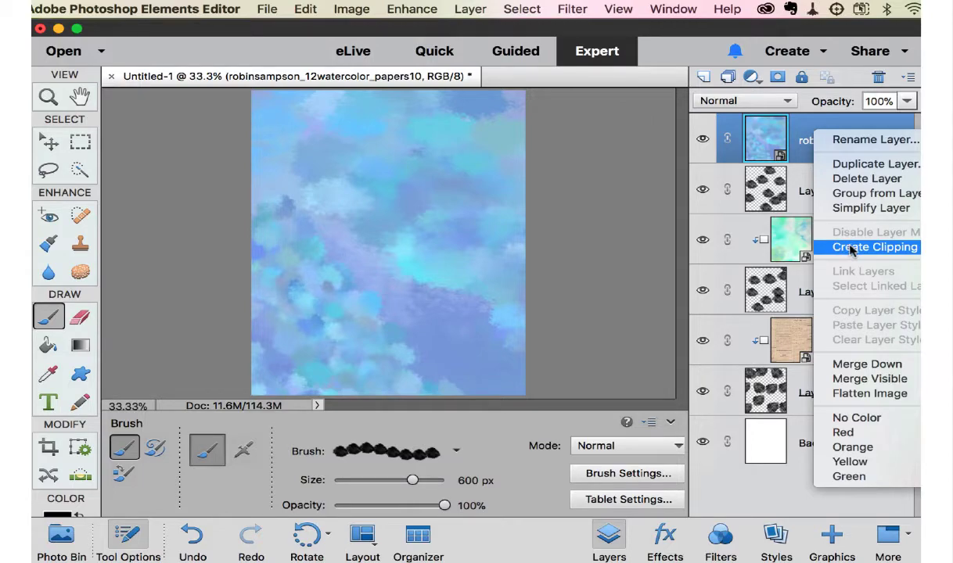
left_click(853, 247)
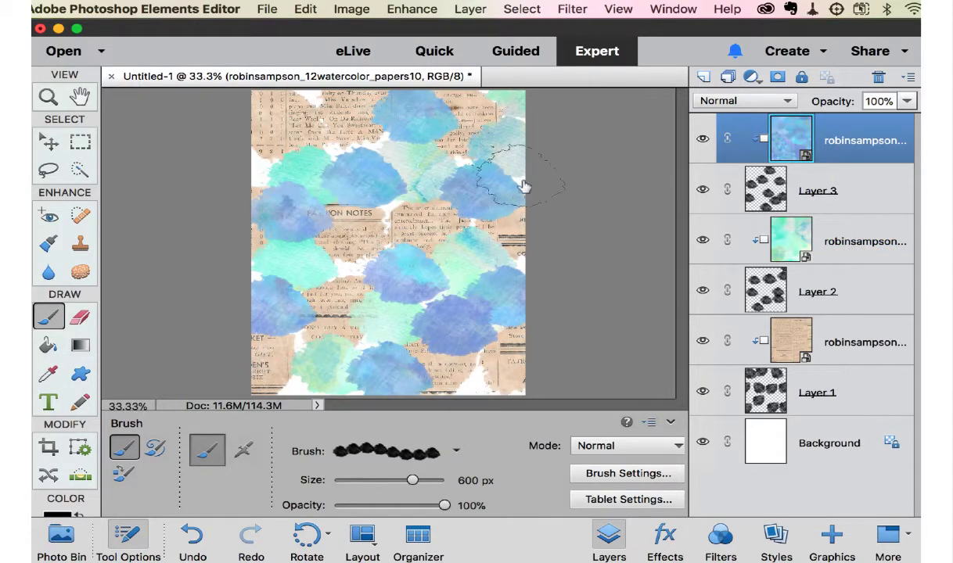
Step: Place papers03 from Watercolor_Papers directly above the white Background, beneath Layer 1
left_click(819, 444)
left_click(267, 10)
left_click(299, 202)
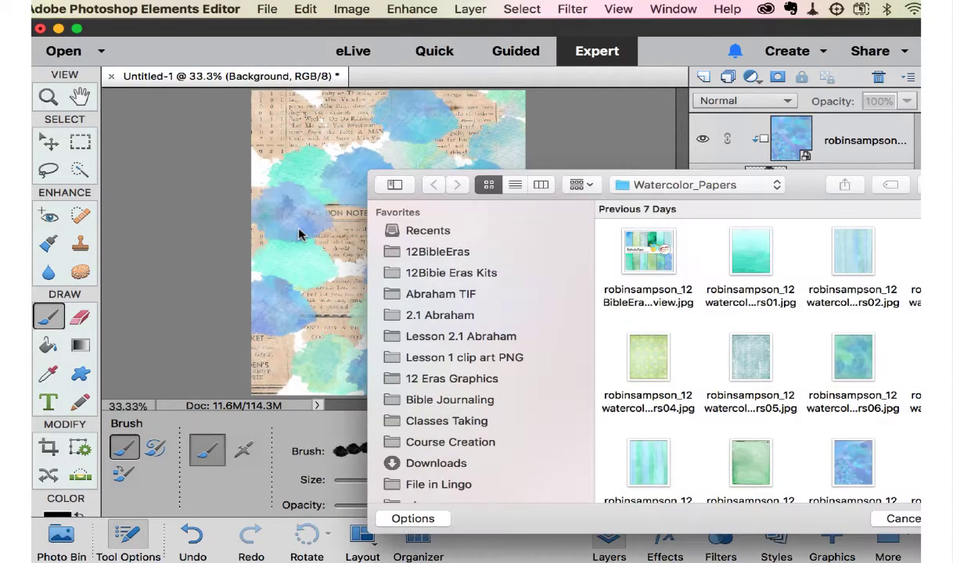
scroll(810, 333, "down", 3)
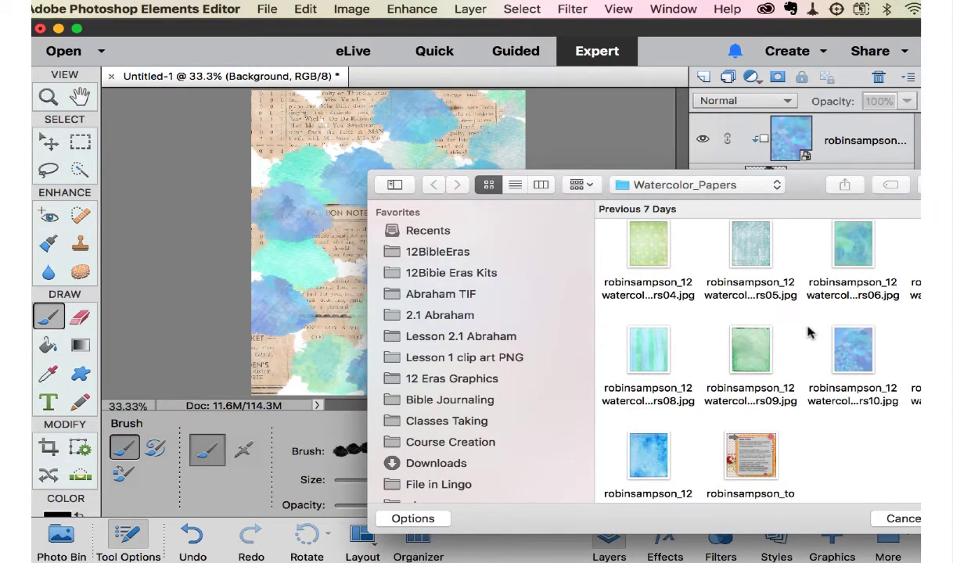
scroll(809, 332, "up", 3)
double_click(869, 282)
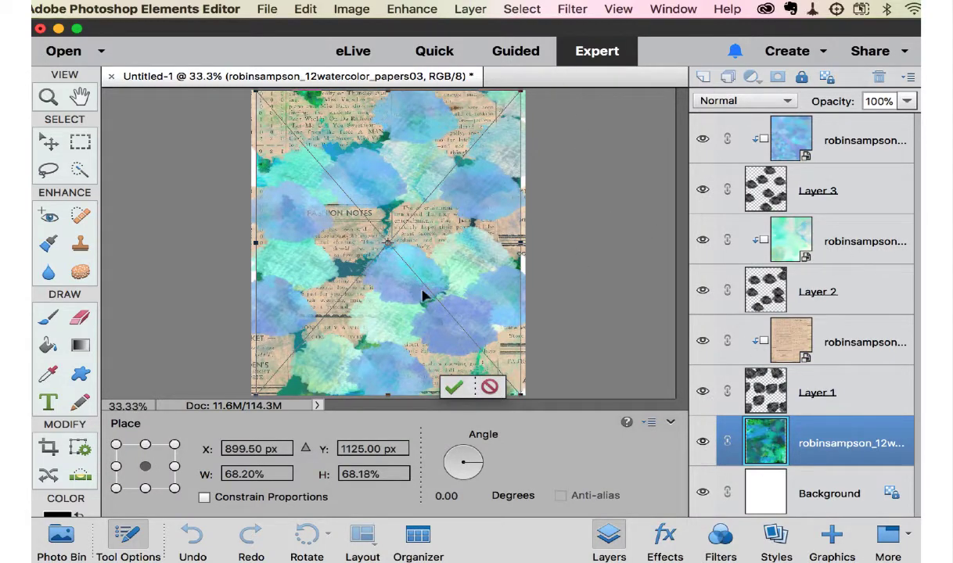
key("Return")
key("b")
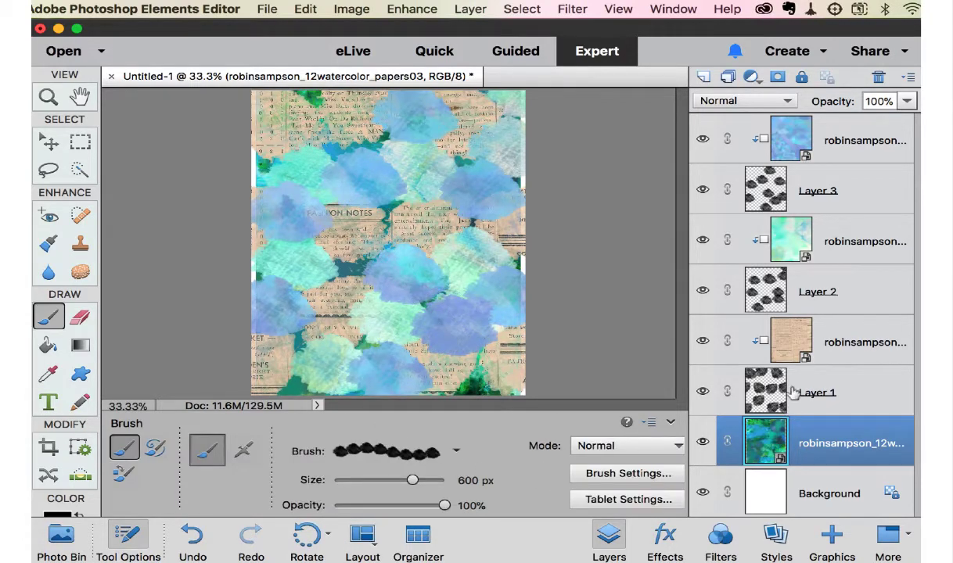
Step: Select Layer 1 and set up the Eraser with a large 356 px brush
left_click(858, 348)
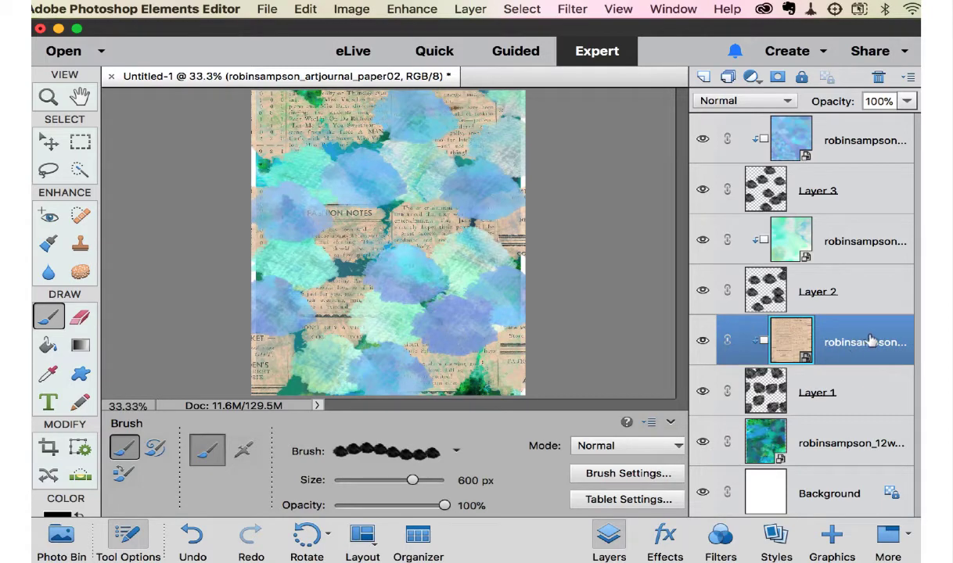
left_click(818, 392)
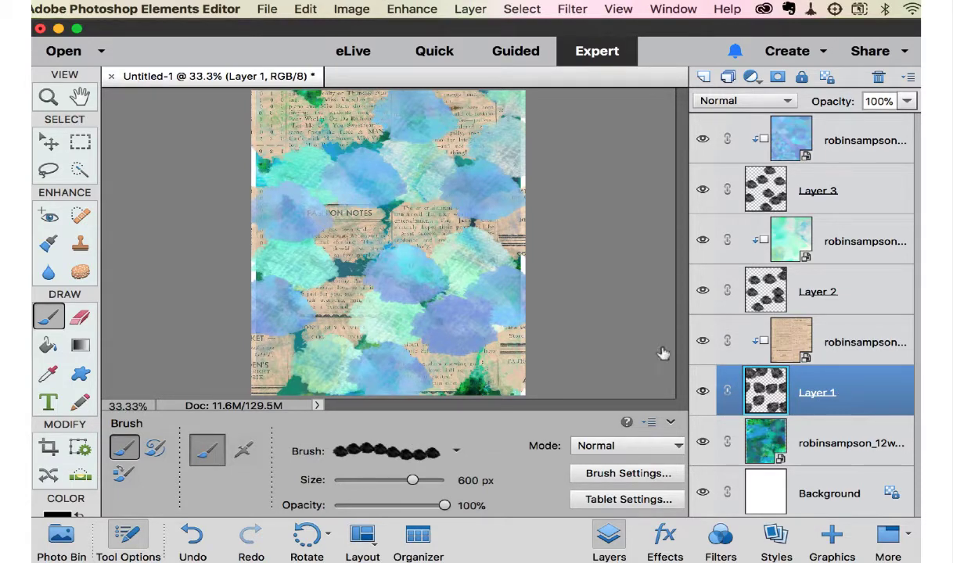
left_click(81, 318)
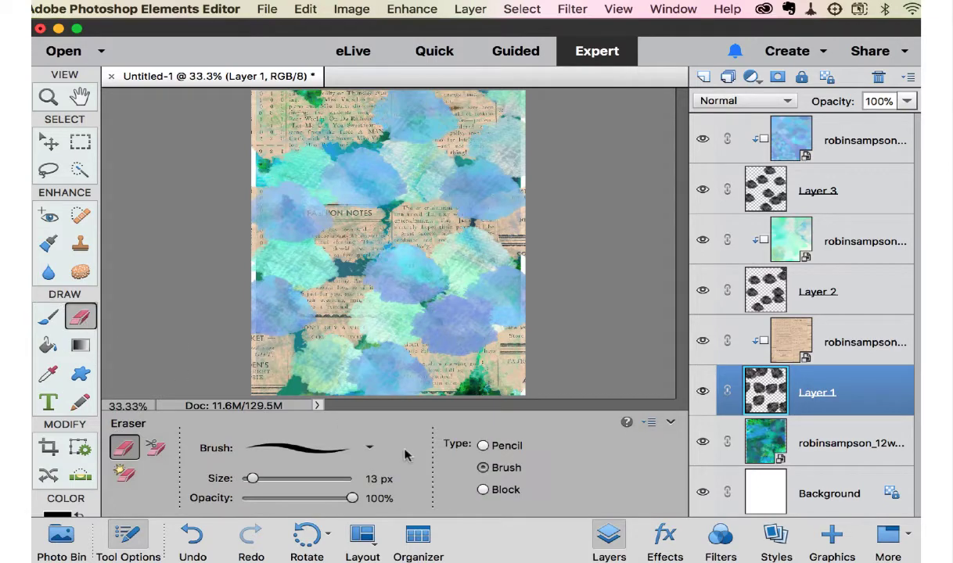
left_click(370, 449)
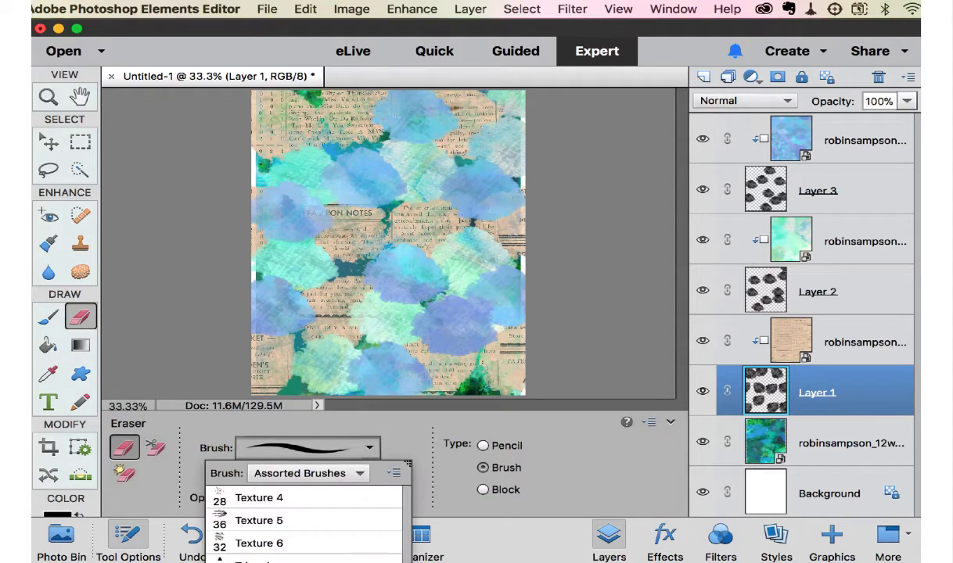
key("bracketright")
key("bracketright")
key("bracketright")
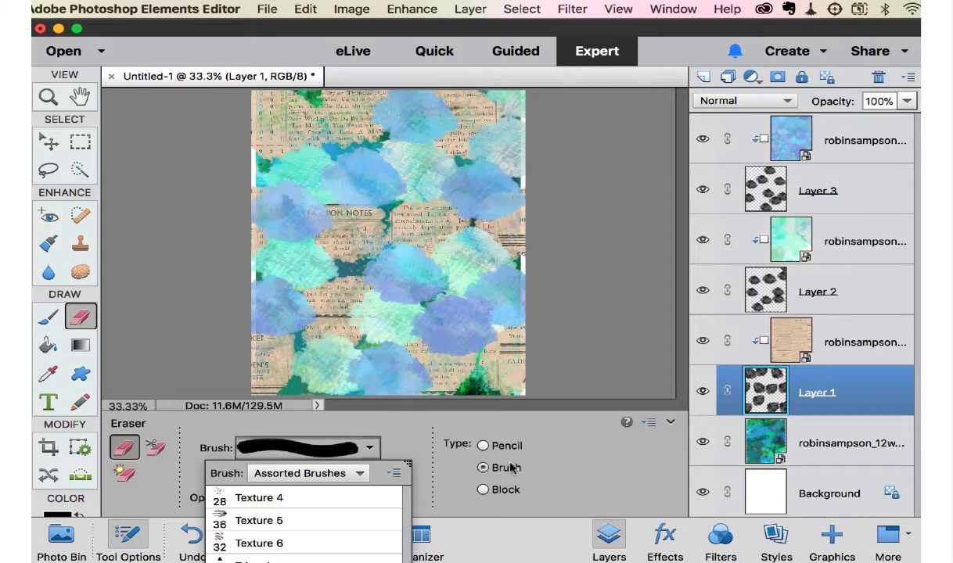
Step: Erase patches of Layer 1 at the centre, top, top-left corner, lower right and left side
left_click(446, 245)
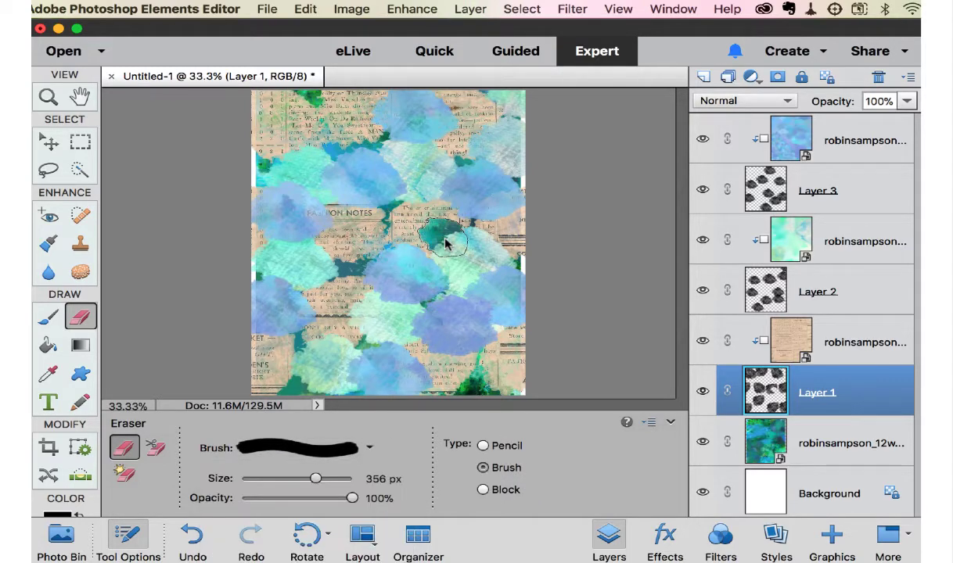
left_click(370, 231)
left_click(452, 144)
left_click(473, 102)
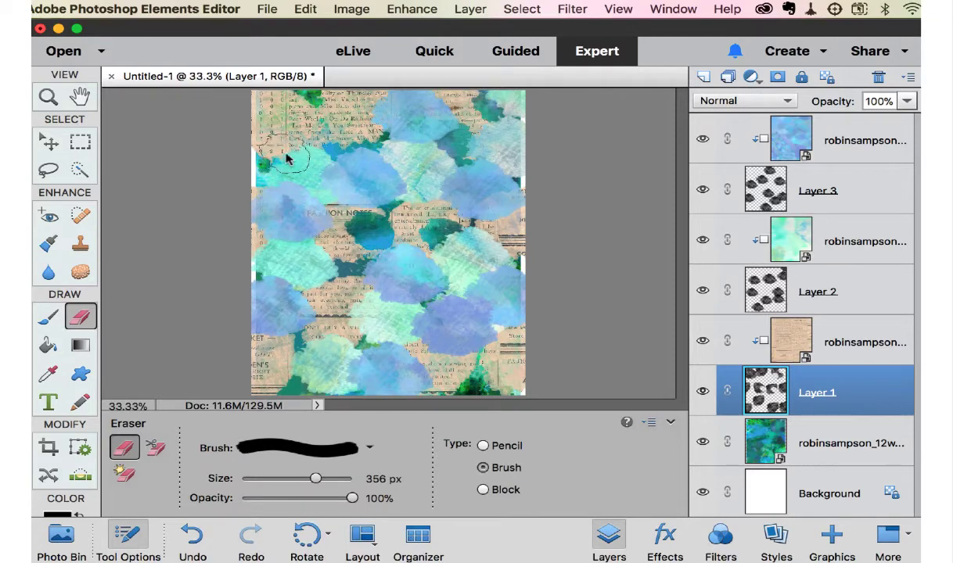
left_click_drag(286, 159, 274, 110)
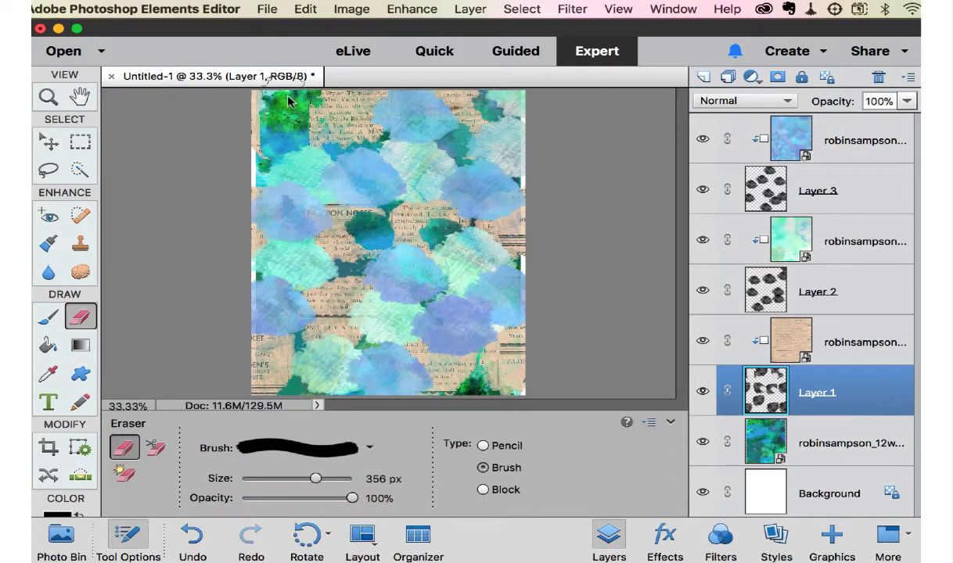
left_click(428, 228)
left_click(481, 366)
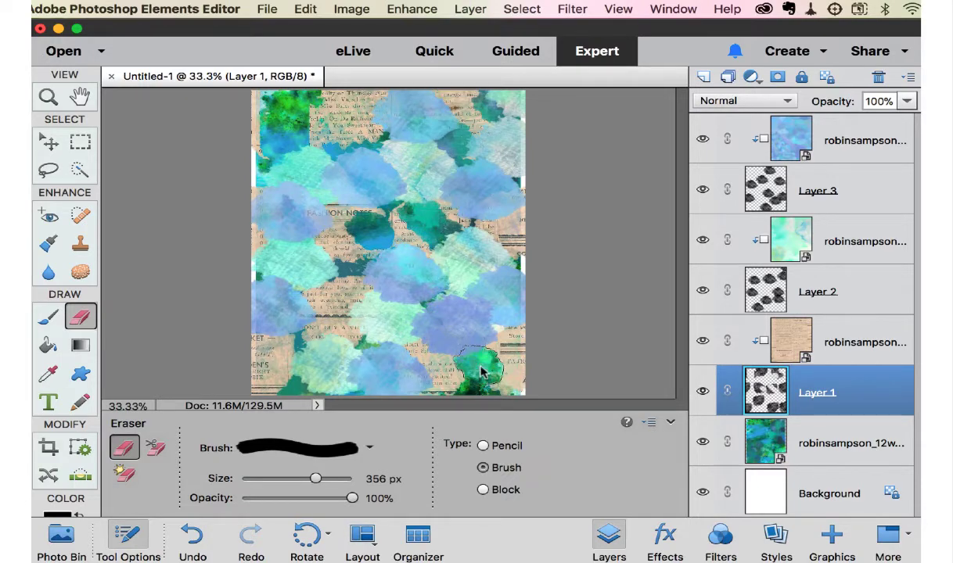
mouse_move(312, 341)
left_mouse_down()
mouse_move(358, 274)
mouse_move(294, 323)
mouse_move(254, 378)
mouse_move(262, 372)
mouse_move(274, 389)
left_mouse_up()
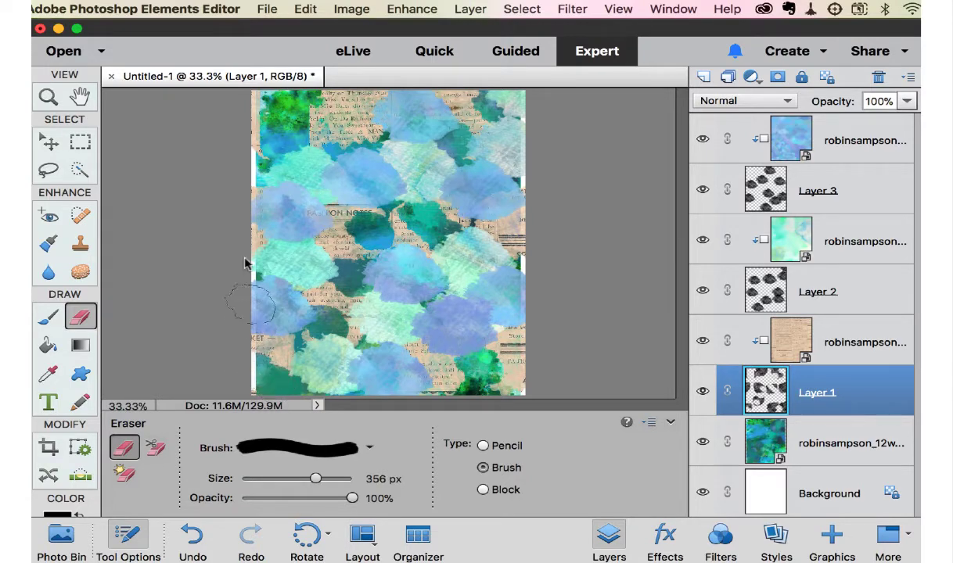
Step: Stretch the green watercolour paper layer slightly wider on both sides
left_click(49, 142)
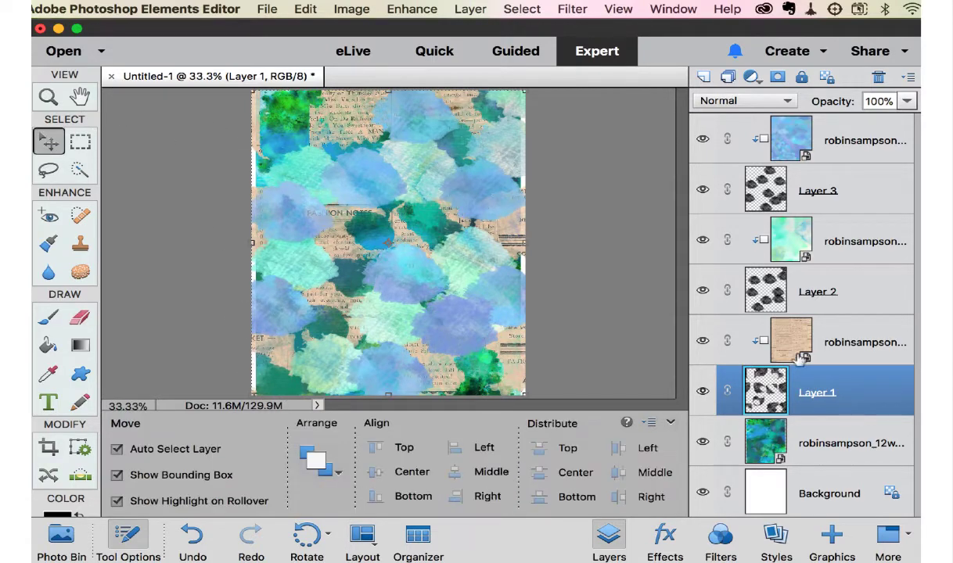
left_click(836, 450)
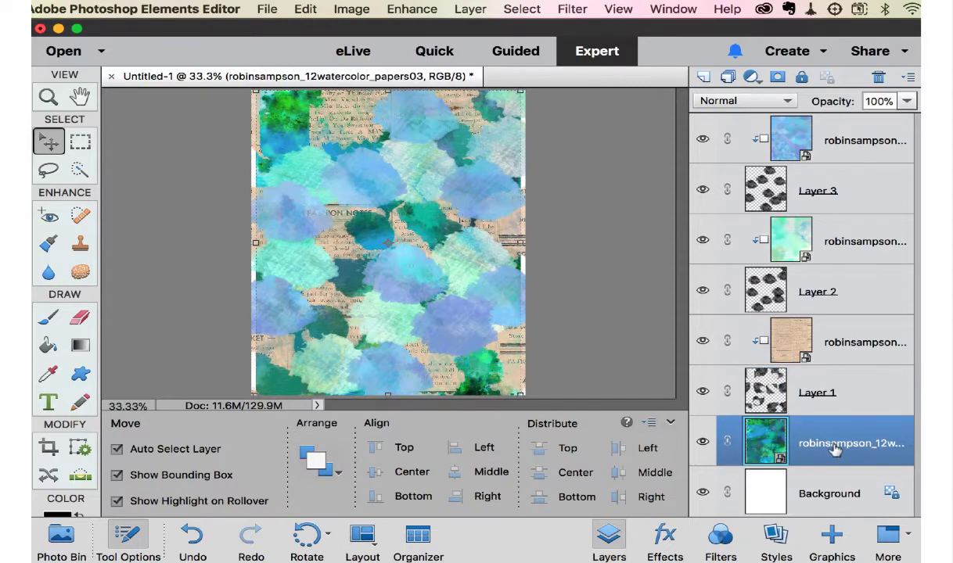
double_click(834, 450)
left_click_drag(256, 243, 237, 241)
left_click_drag(522, 243, 533, 243)
key("Return")
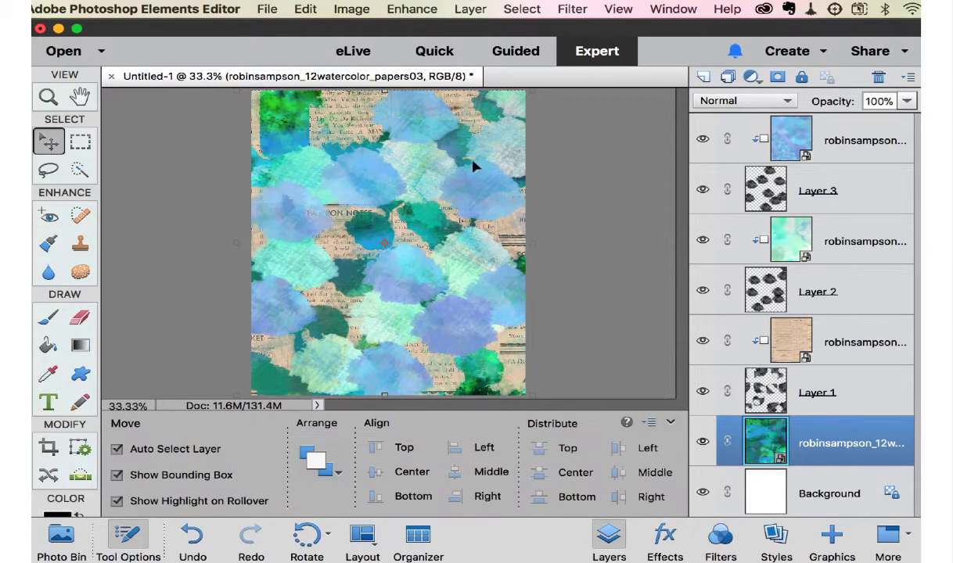
Step: Paint a blue blotch near the top of the page on Layer 3's mask
left_click(423, 139)
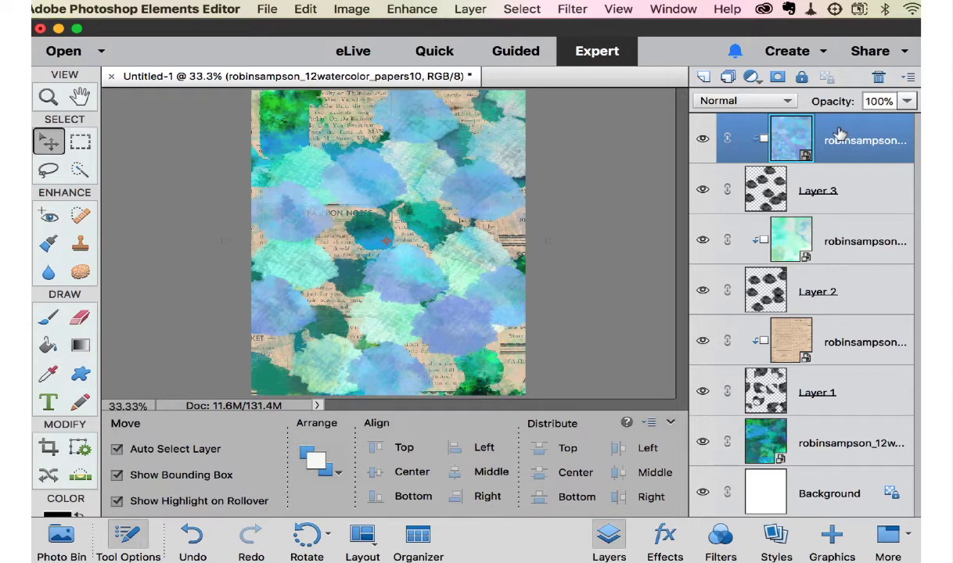
left_click(845, 190)
left_click(47, 317)
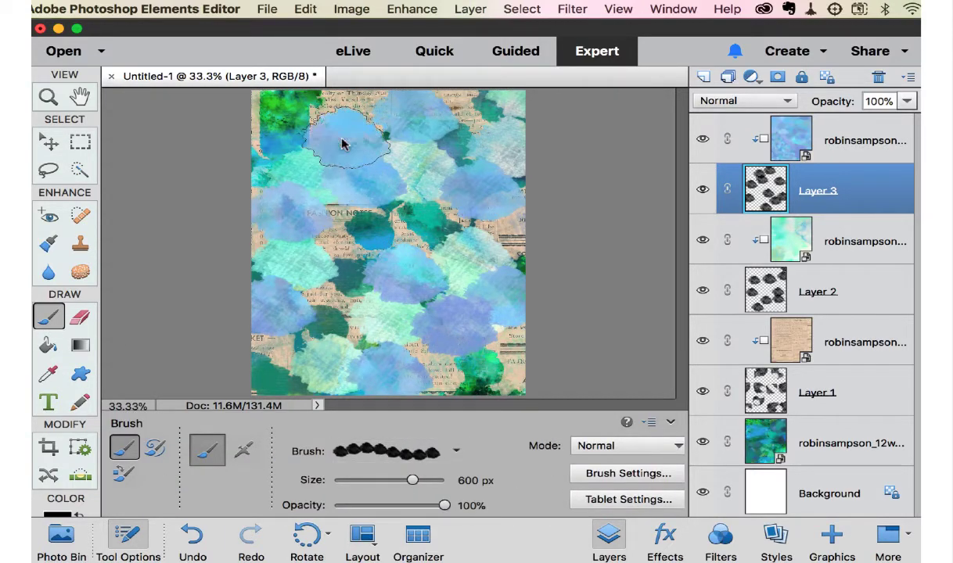
left_click(466, 130)
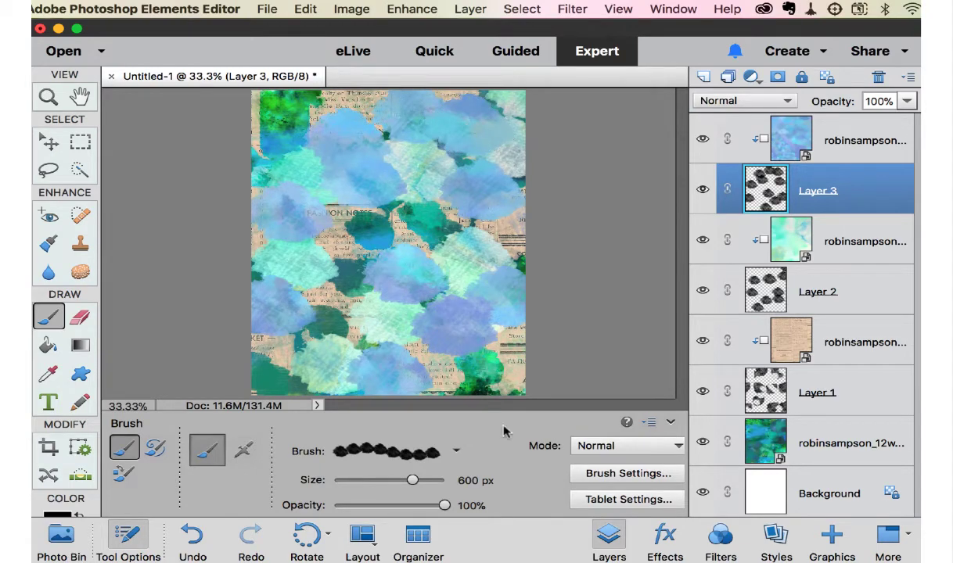
Step: Set brush spacing to 109%, dab a blotch over the centre, and nudge the bottom paper
left_click(456, 452)
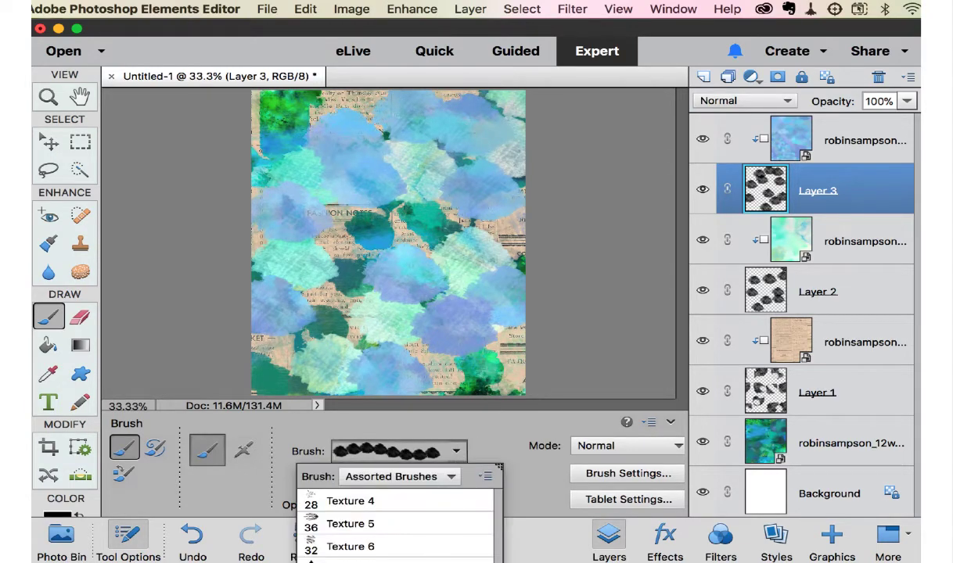
left_click(624, 474)
left_click_drag(625, 315, 635, 311)
left_click(506, 492)
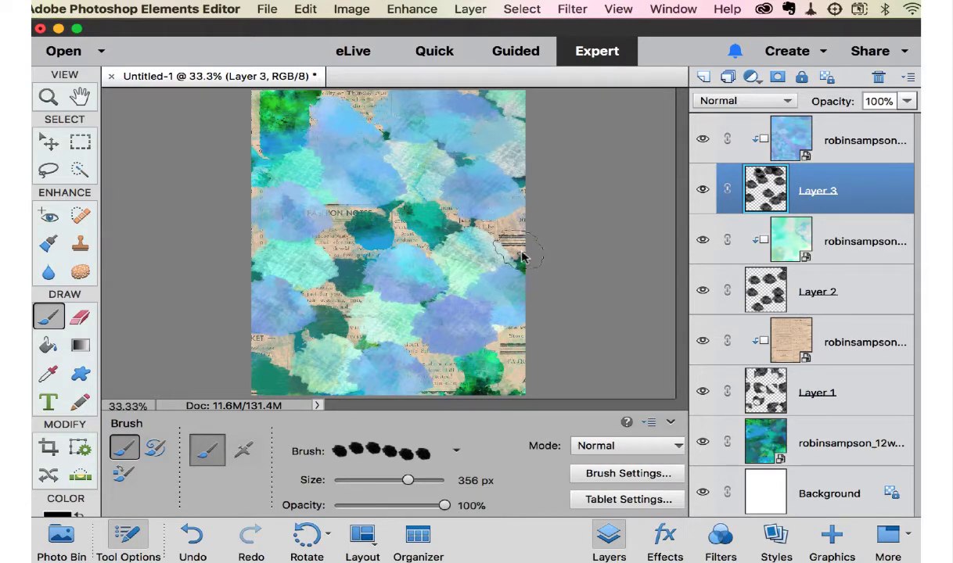
left_click(350, 248)
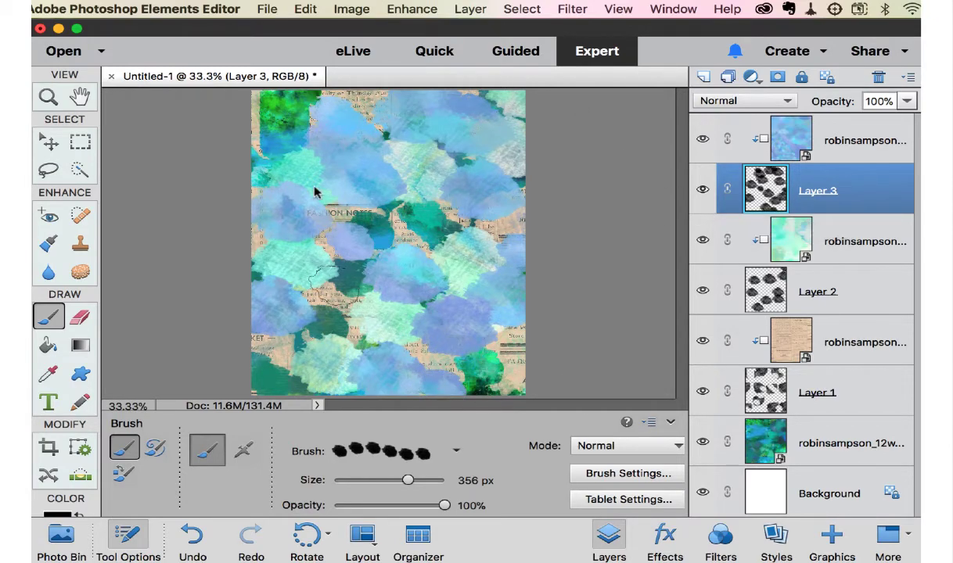
left_click(48, 141)
left_click_drag(269, 121, 276, 124)
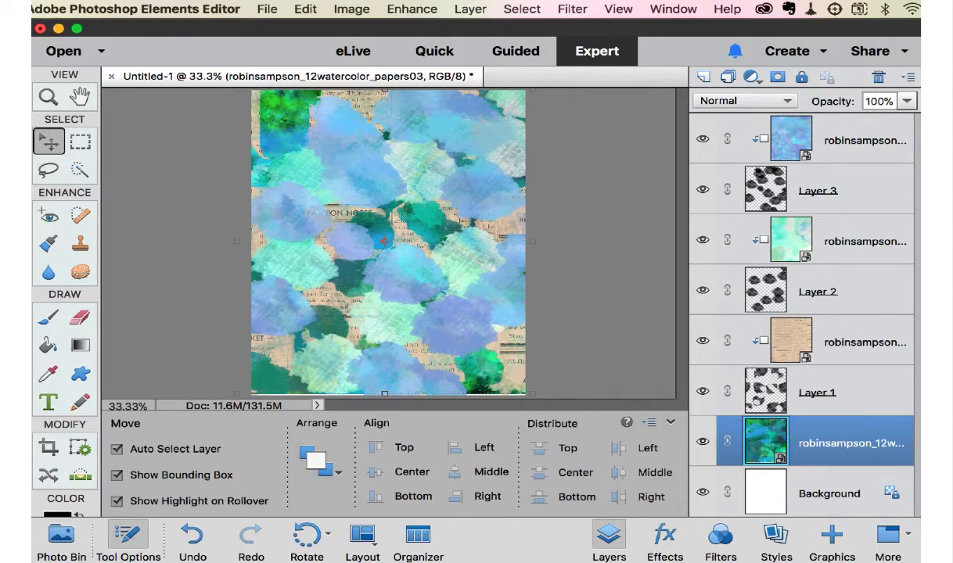
Step: Group all layers above the Background into Group 1
left_click(843, 142, "shift")
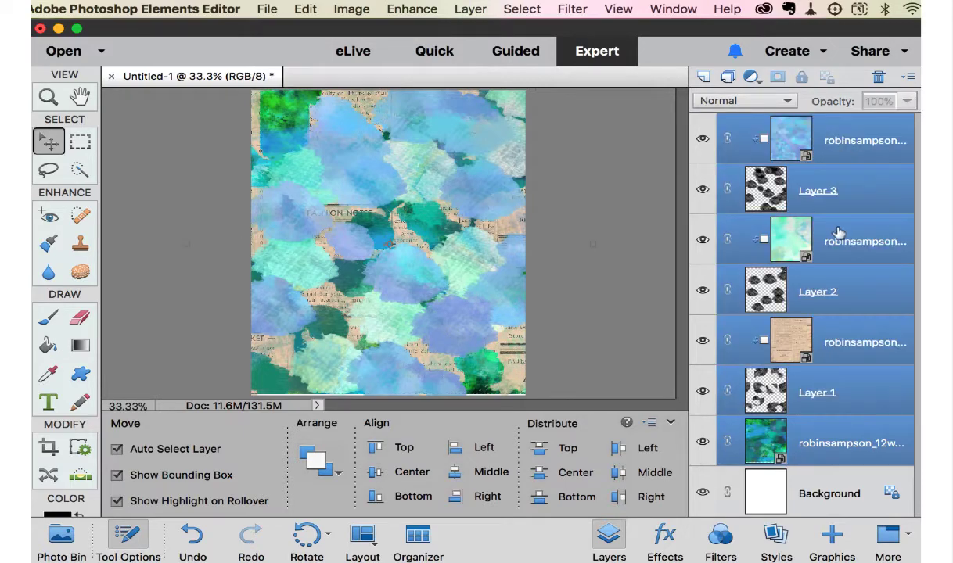
key("super+g")
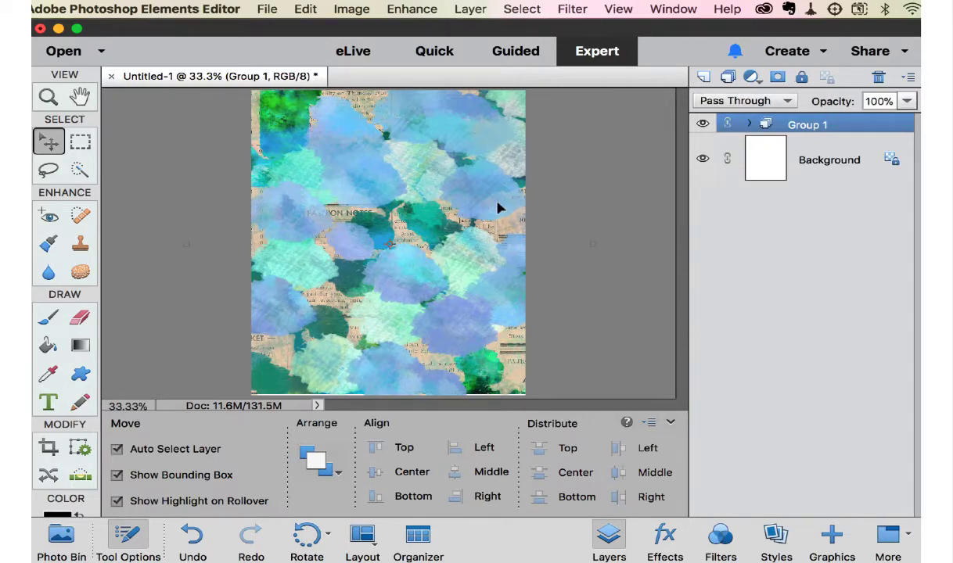
key("XF86MonBrightnessUp")
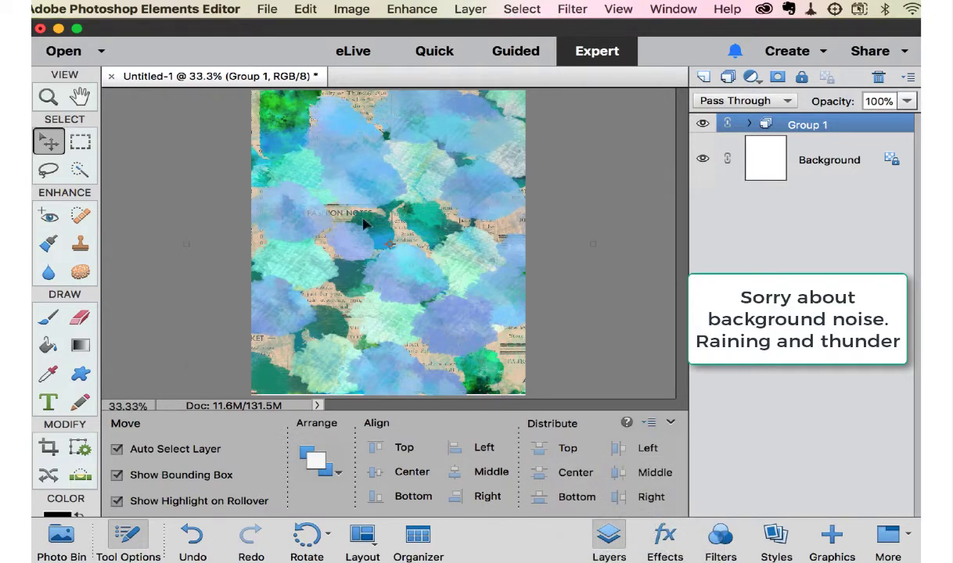
Step: Place turquoise watercolour papers11 on top, stretch it wider, and blend it in Overlay
left_click(268, 9)
left_click(328, 247)
key("Return")
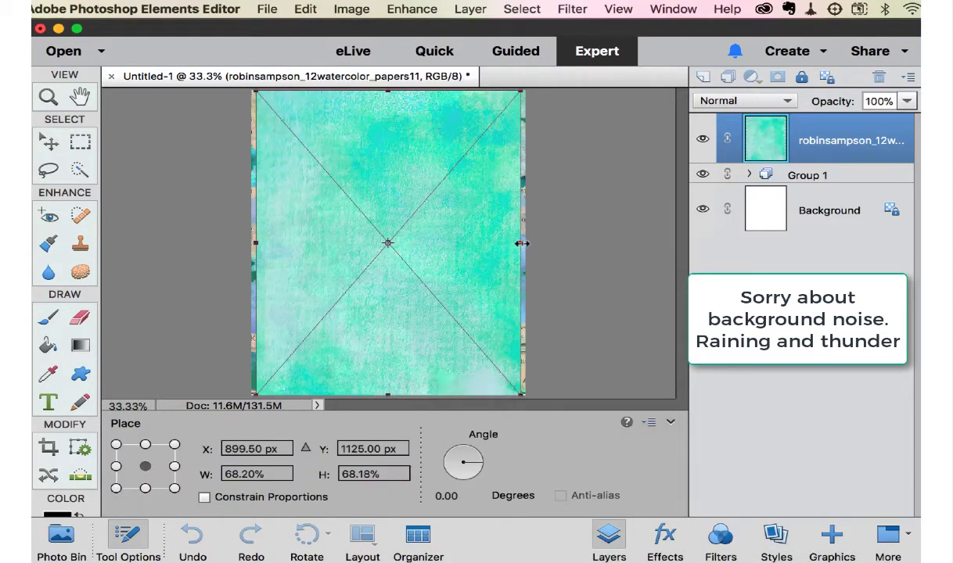
left_click_drag(519, 244, 526, 245)
left_click_drag(259, 242, 246, 237)
key("Return")
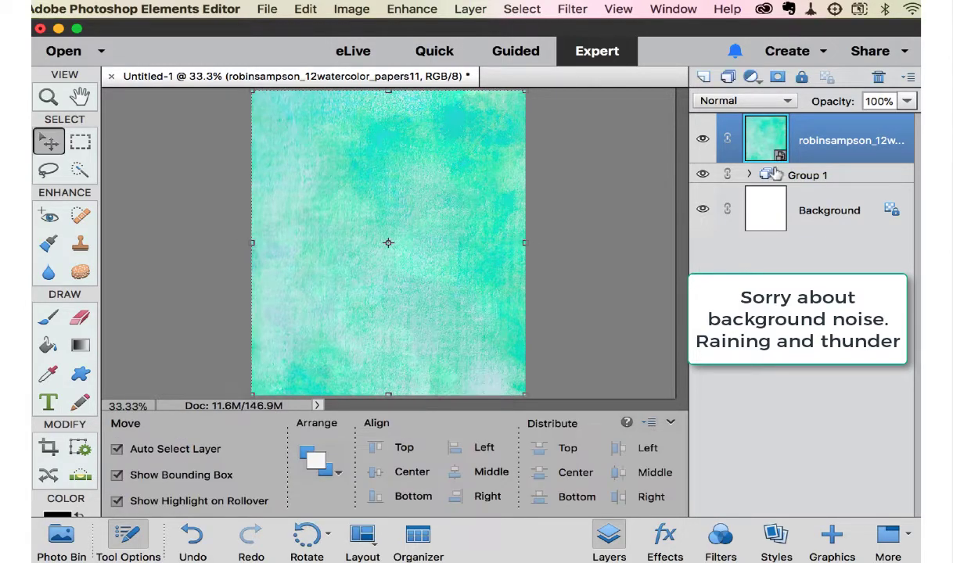
left_click(785, 103)
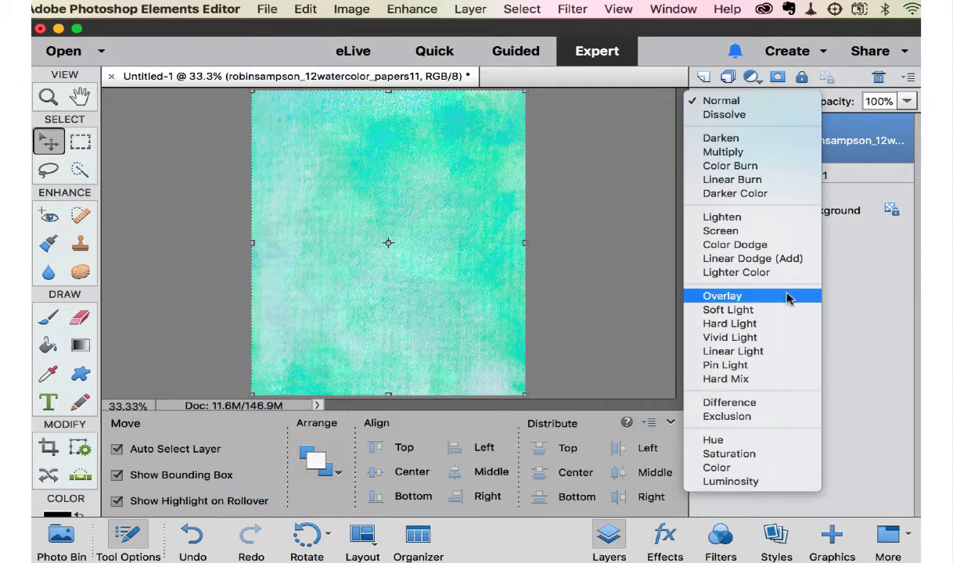
left_click(788, 297)
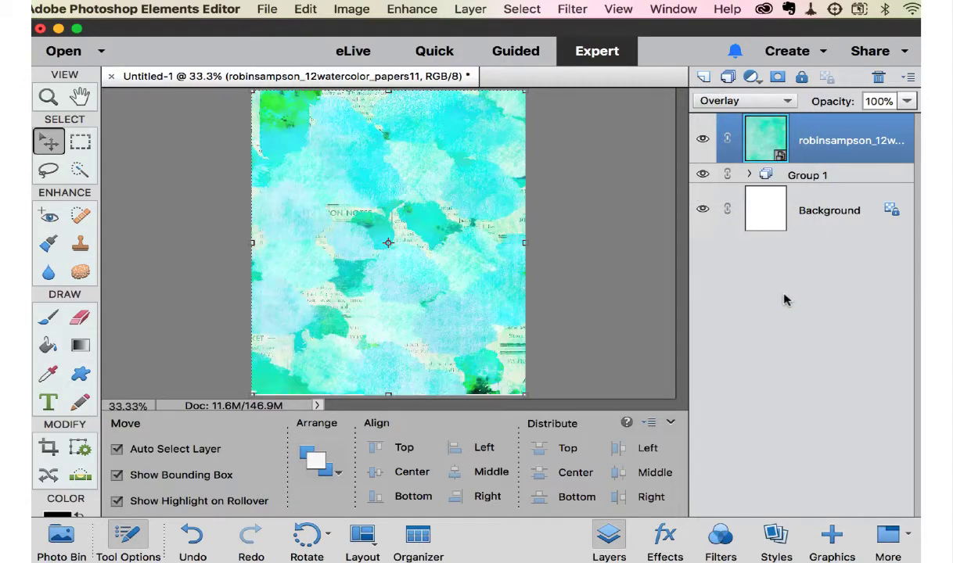
left_click(832, 539)
Step: Add the brown texture from Graphics > Backgrounds to the page
left_click(826, 80)
left_click(831, 44)
scroll(806, 234, "up", 15)
scroll(804, 258, "up", 1)
scroll(804, 258, "up", 1)
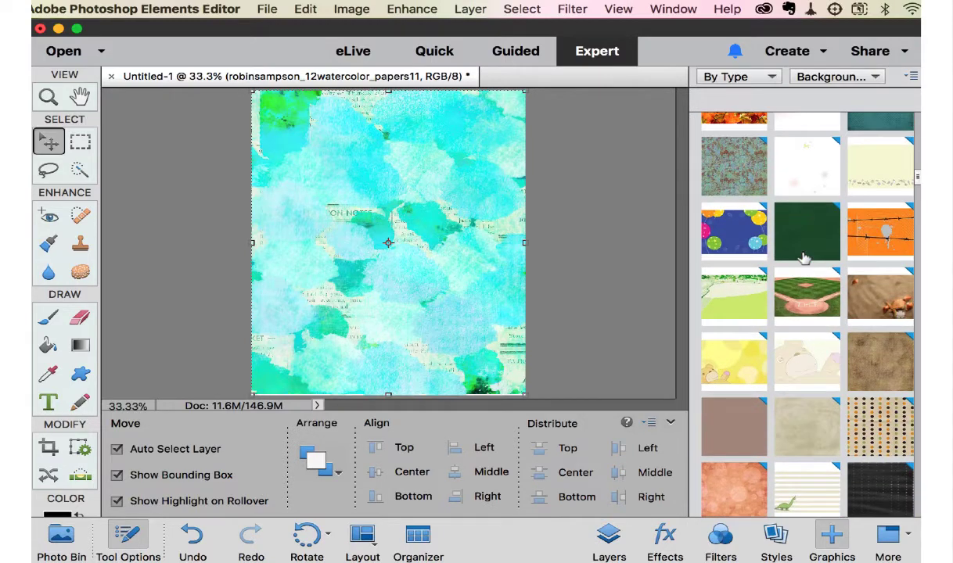
double_click(896, 366)
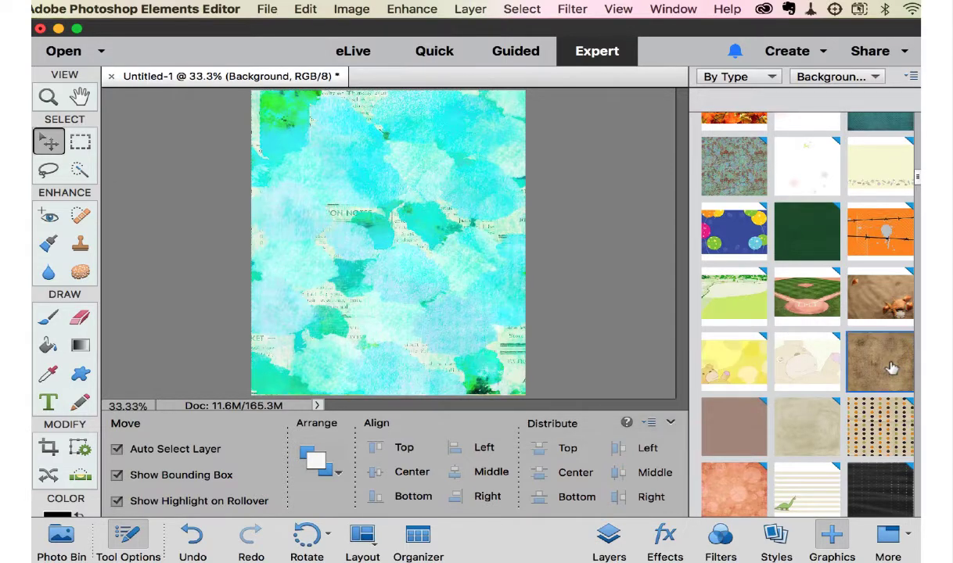
left_click_drag(875, 368, 436, 248)
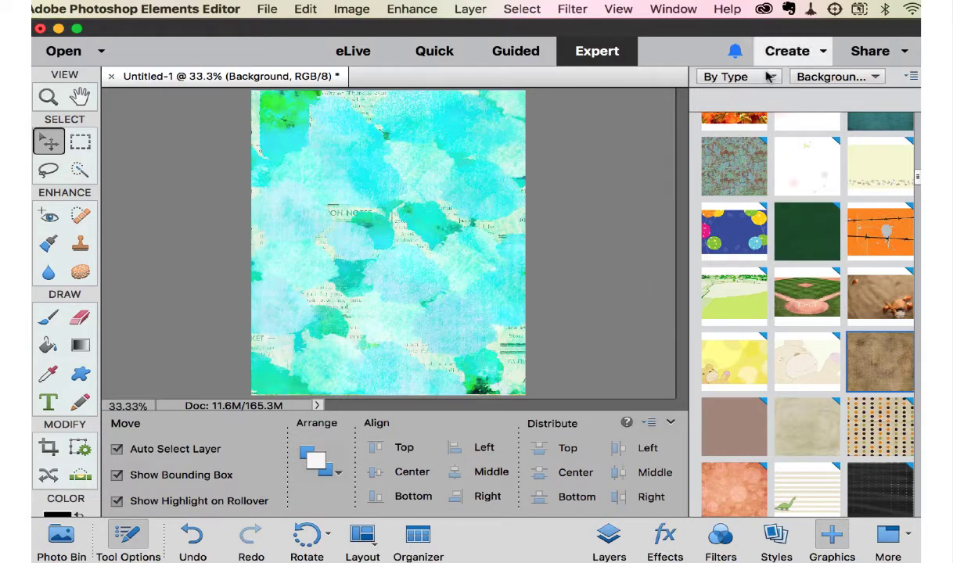
left_click(609, 540)
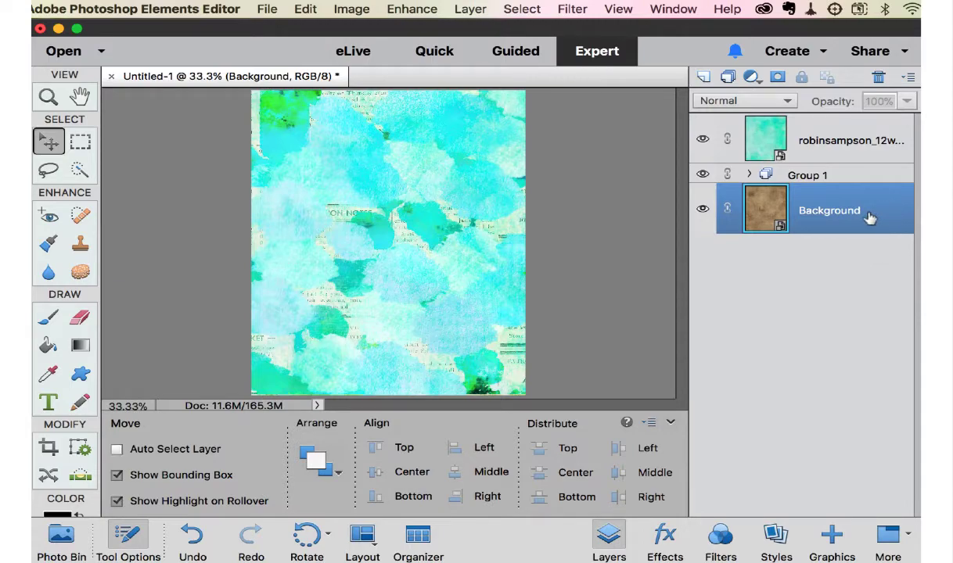
Step: Move the brown texture to the top in Overlay mode, then hide it and the turquoise paper
left_click_drag(870, 218, 867, 129)
left_click(750, 101)
left_click(768, 313)
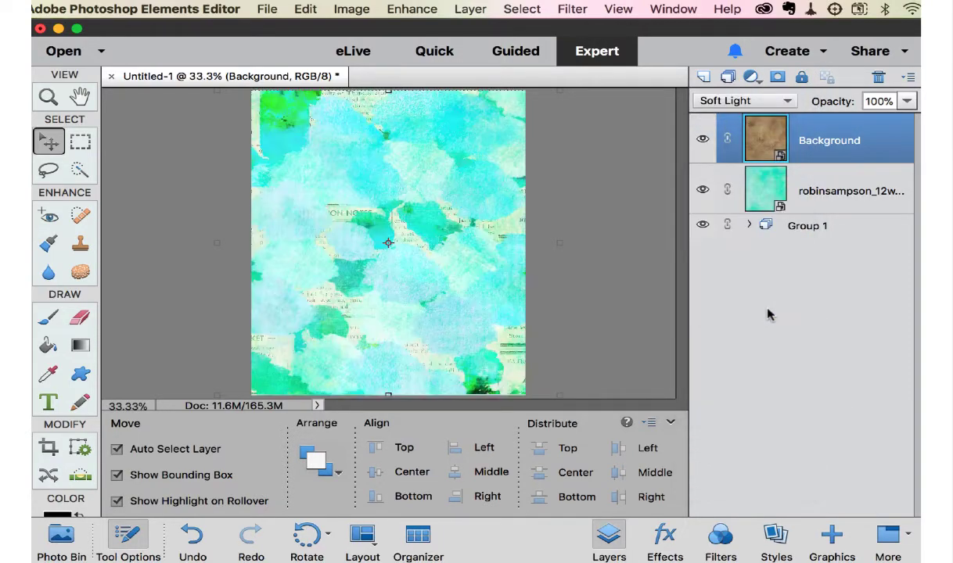
left_click(740, 101)
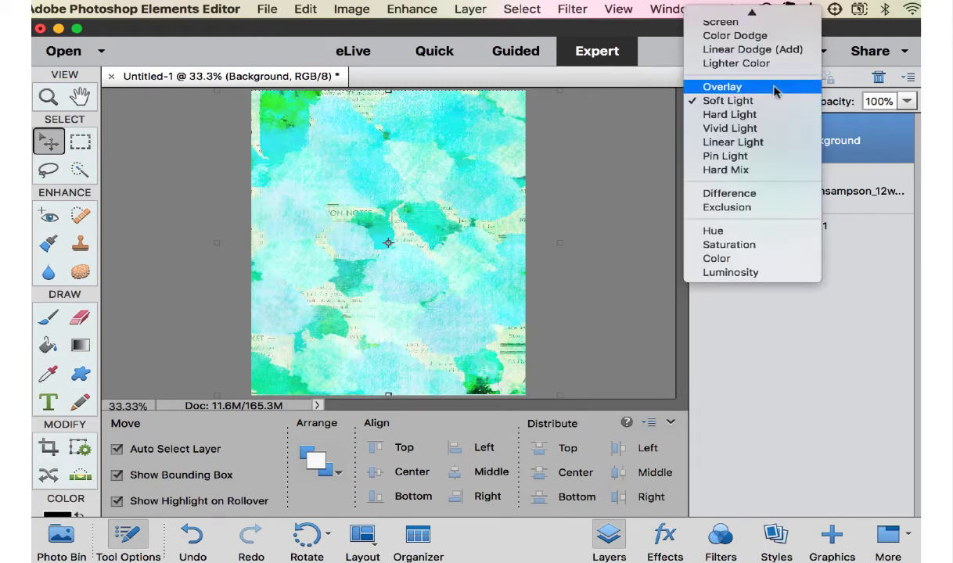
left_click(773, 90)
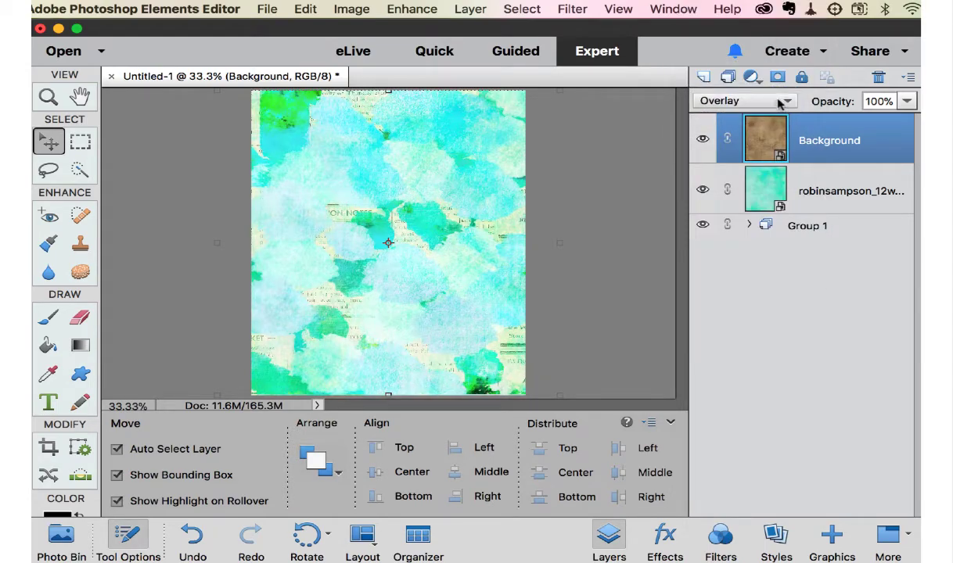
left_click(703, 139)
left_click(702, 189)
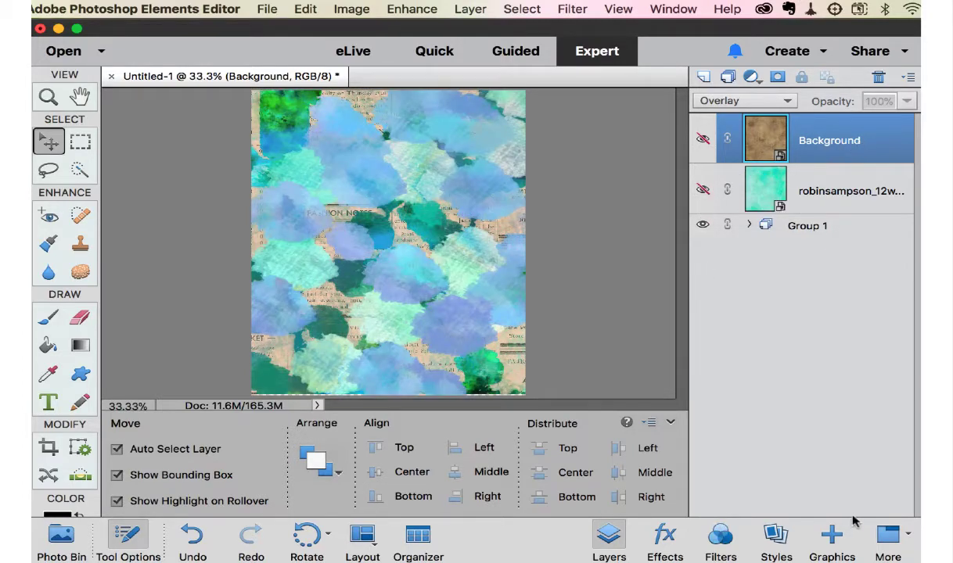
Step: Add the Blue Leaf background texture from Graphics > Backgrounds to the page
left_click(832, 536)
scroll(817, 375, "down", 5)
scroll(821, 371, "down", 5)
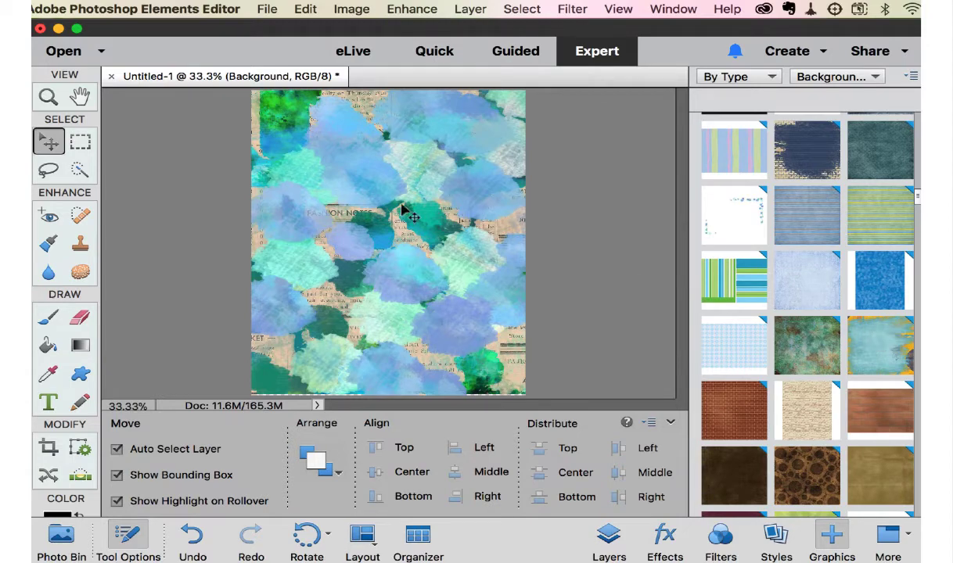
left_click(888, 346)
double_click(888, 347)
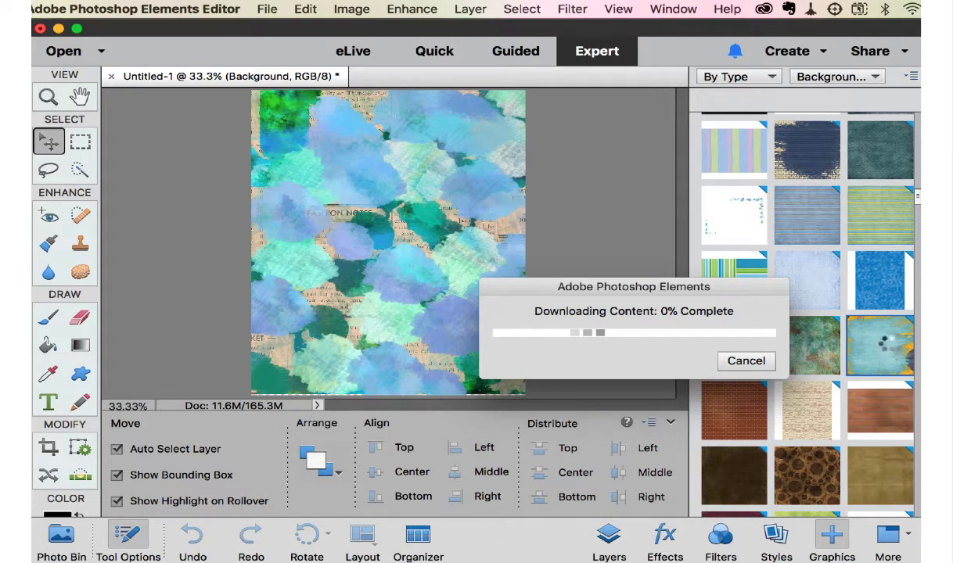
left_click_drag(890, 349, 393, 207)
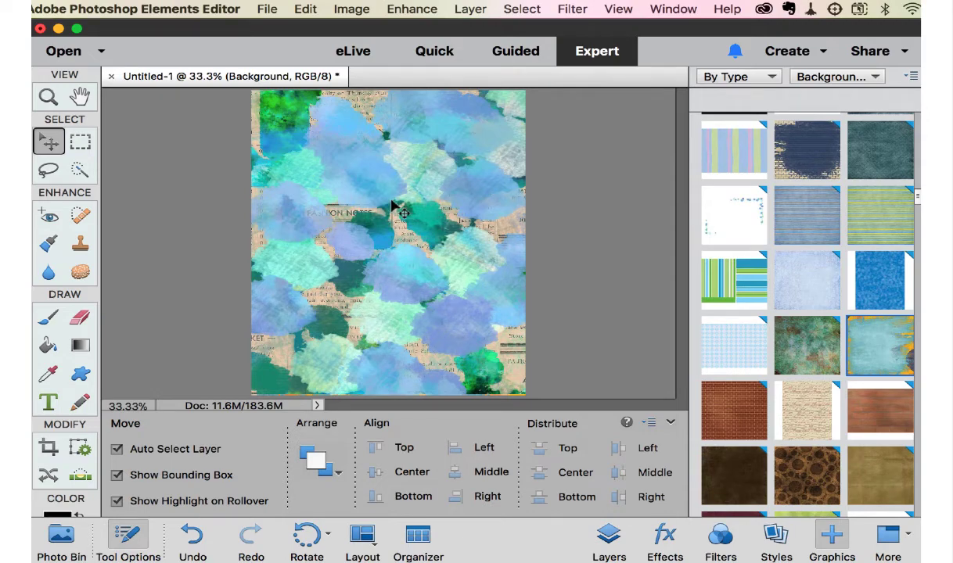
left_click(609, 538)
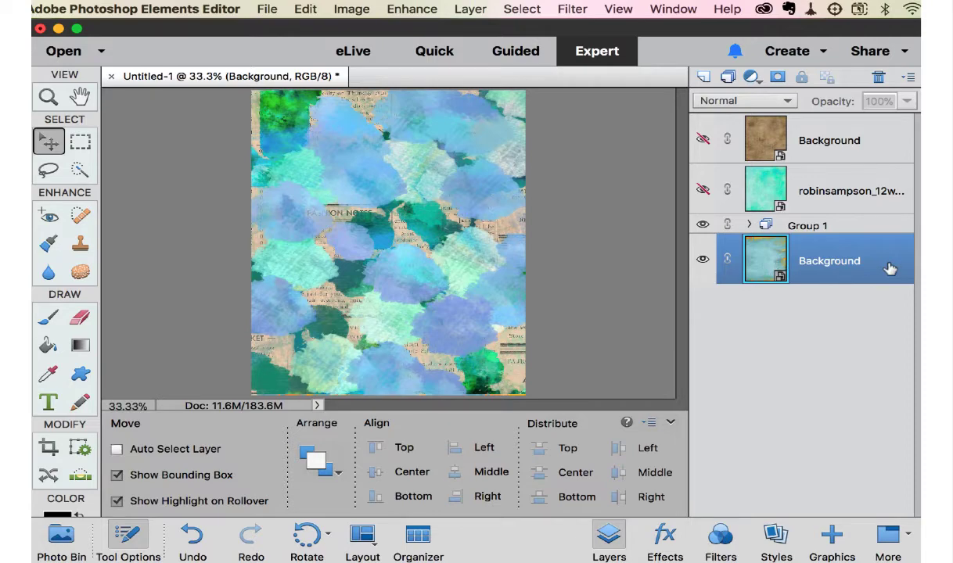
Step: Move the Blue Leaf layer to the top of the stack in Soft Light mode
left_click_drag(890, 269, 819, 136)
left_click(751, 101)
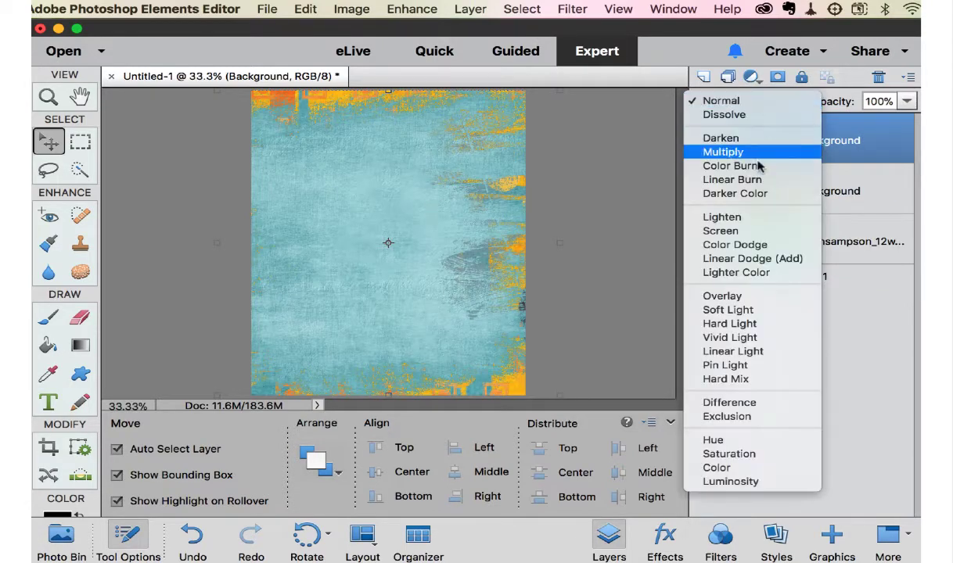
left_click(760, 218)
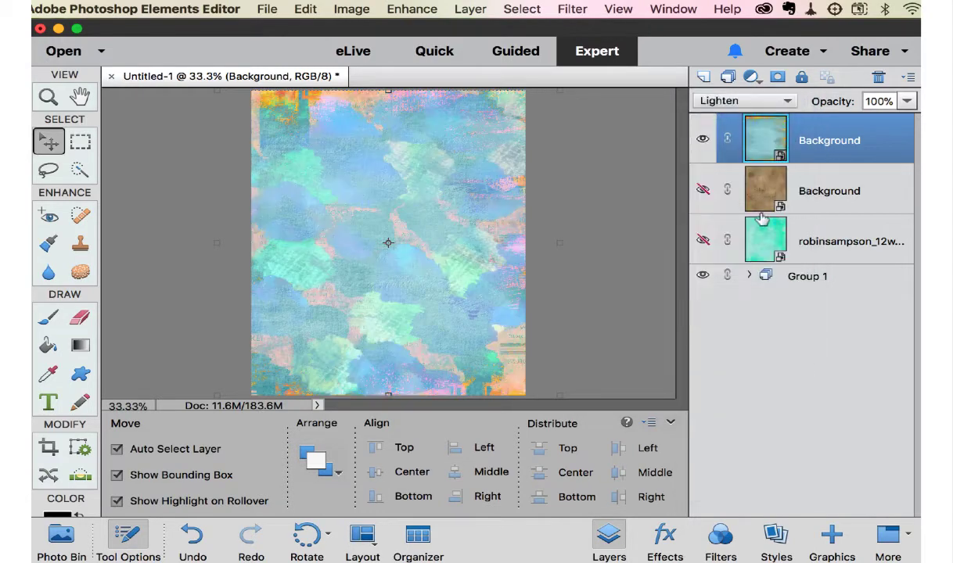
left_click(774, 100)
left_click(765, 183)
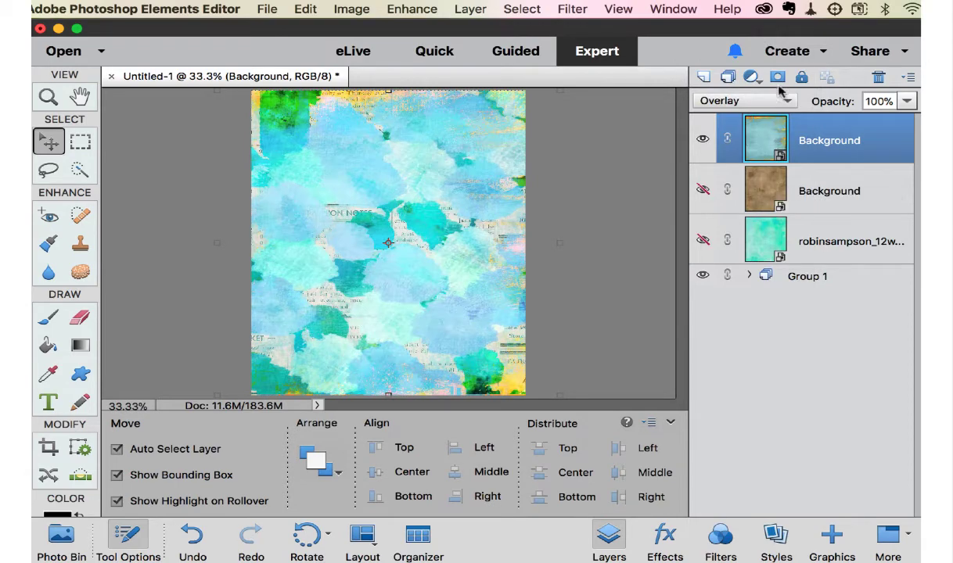
left_click(771, 100)
left_click(780, 112)
Step: Show the brown texture and turquoise paper layers again and deselect
left_click(704, 191)
left_click(704, 242)
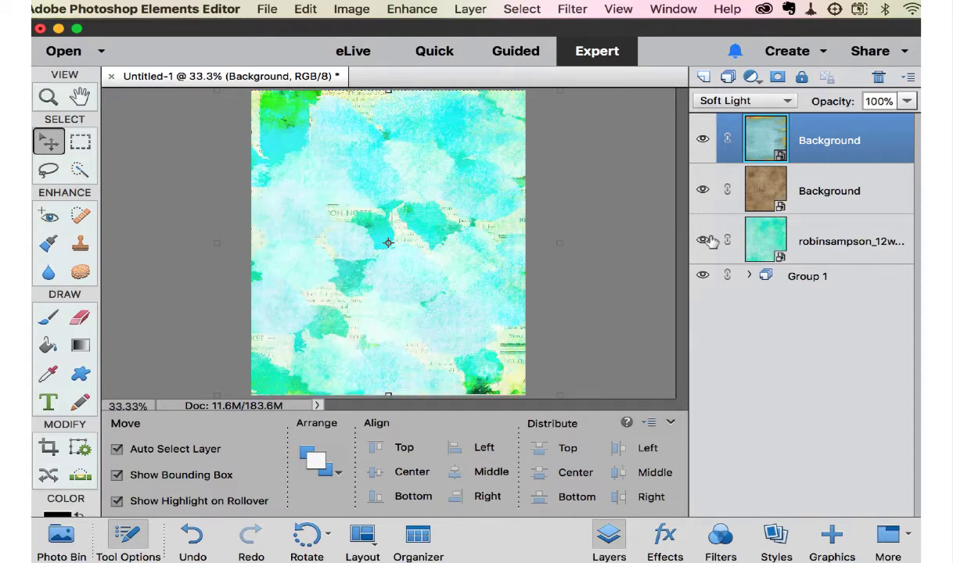
left_click(532, 166)
Step: Place green watercolor papers09, widen it to both edges, and blend it in Overlay
left_click(268, 11)
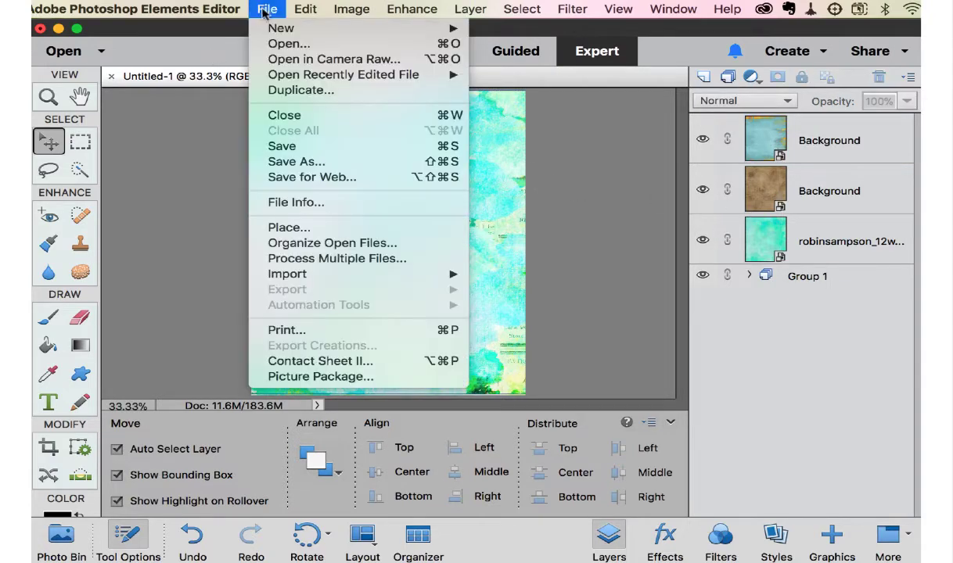
left_click(339, 228)
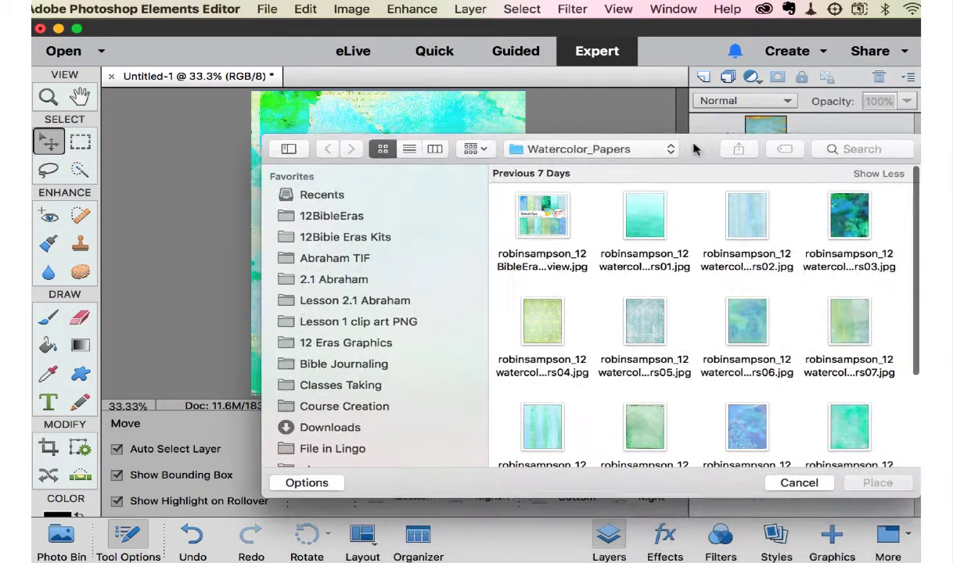
scroll(724, 235, "down", 5)
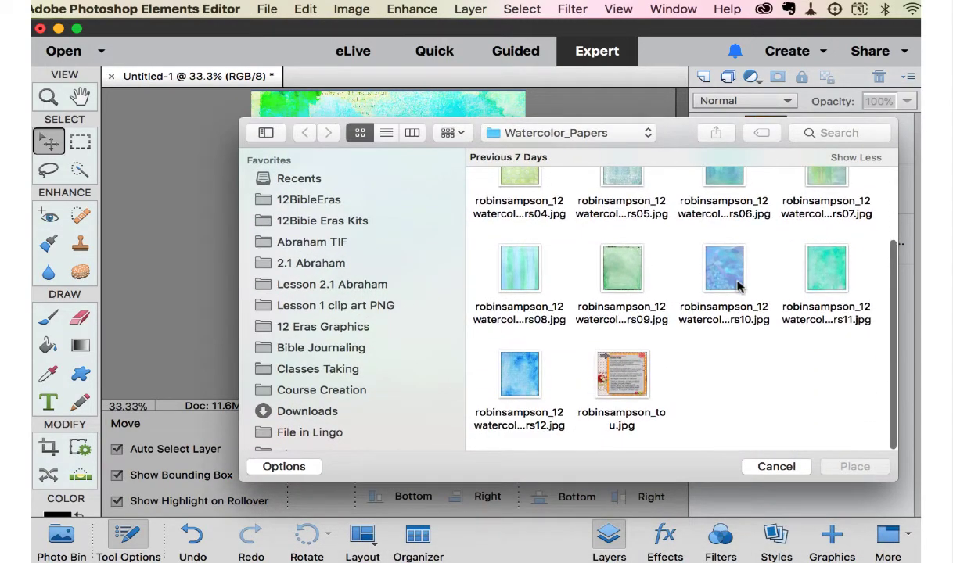
double_click(638, 260)
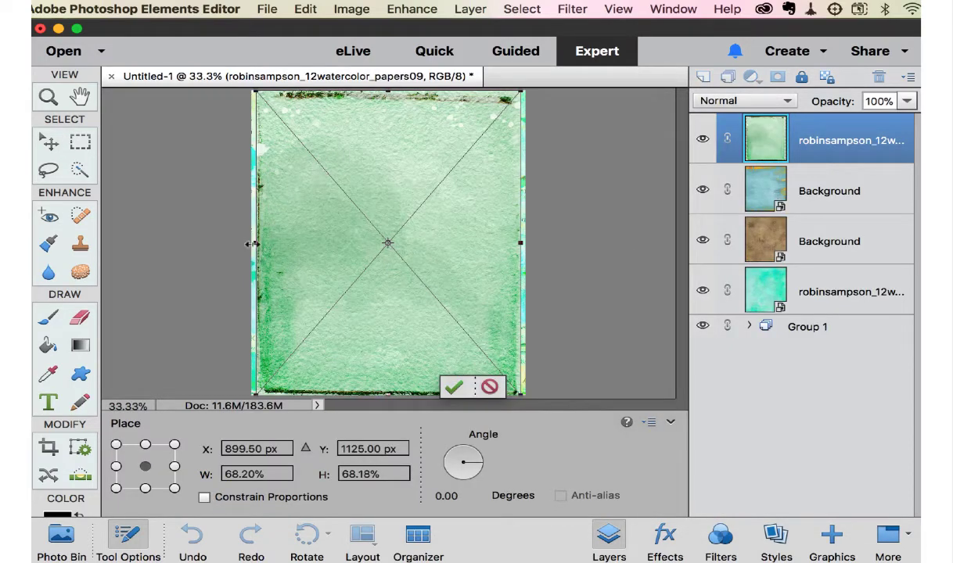
left_click_drag(251, 244, 246, 244)
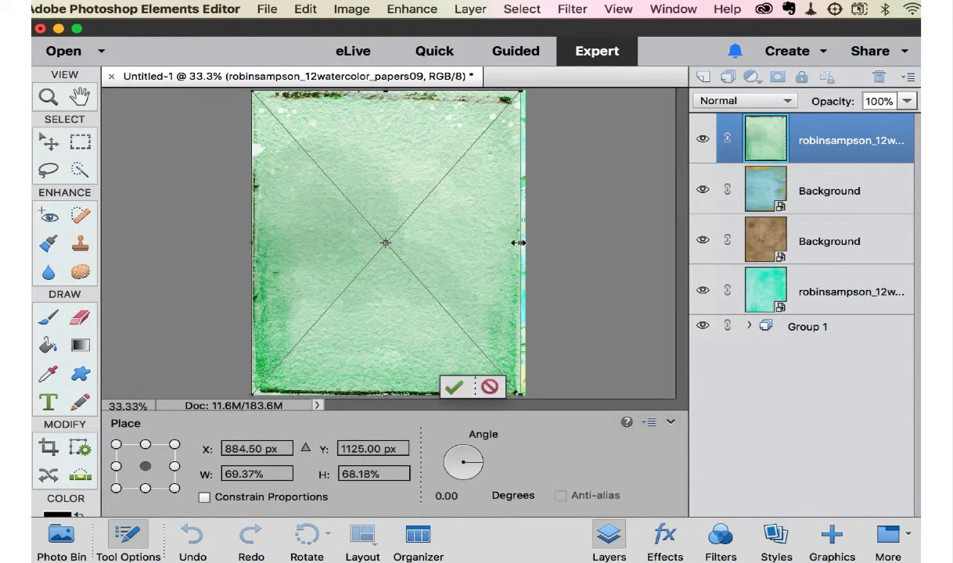
left_click_drag(519, 244, 523, 243)
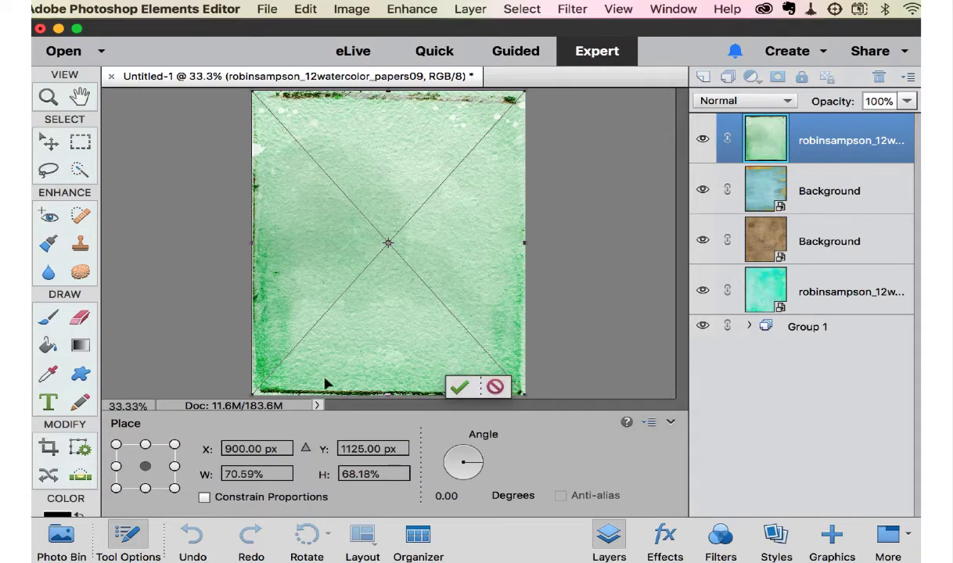
left_click(787, 100)
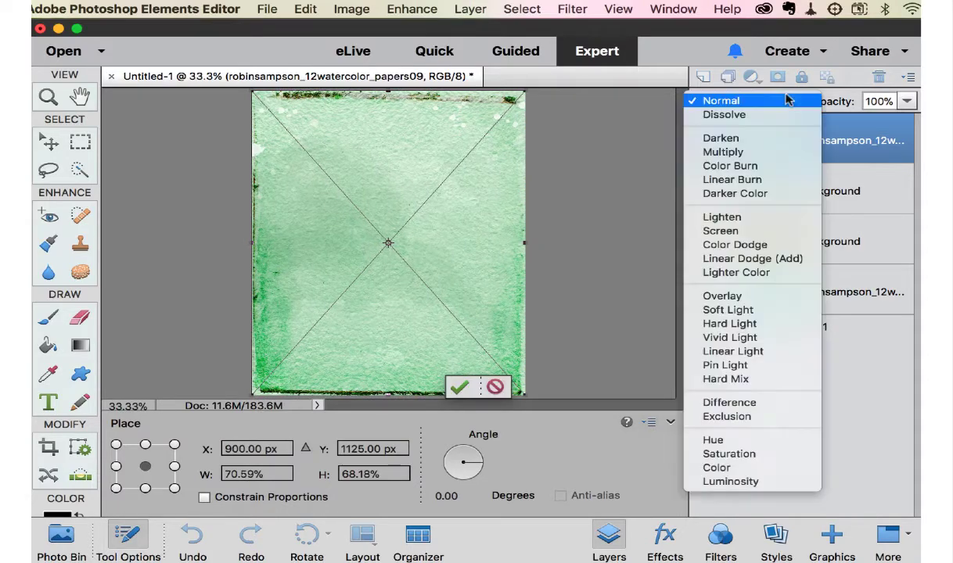
left_click(780, 166)
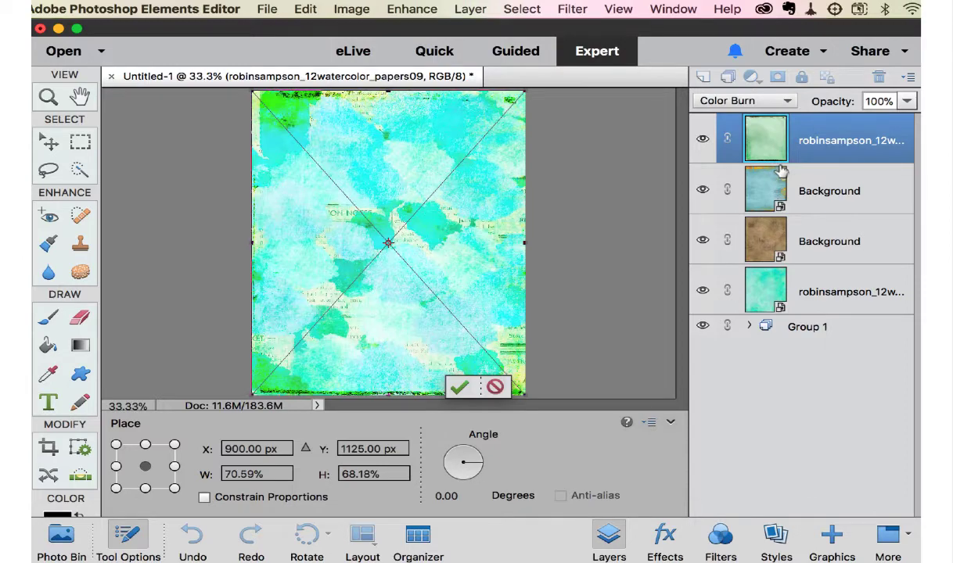
left_click(788, 100)
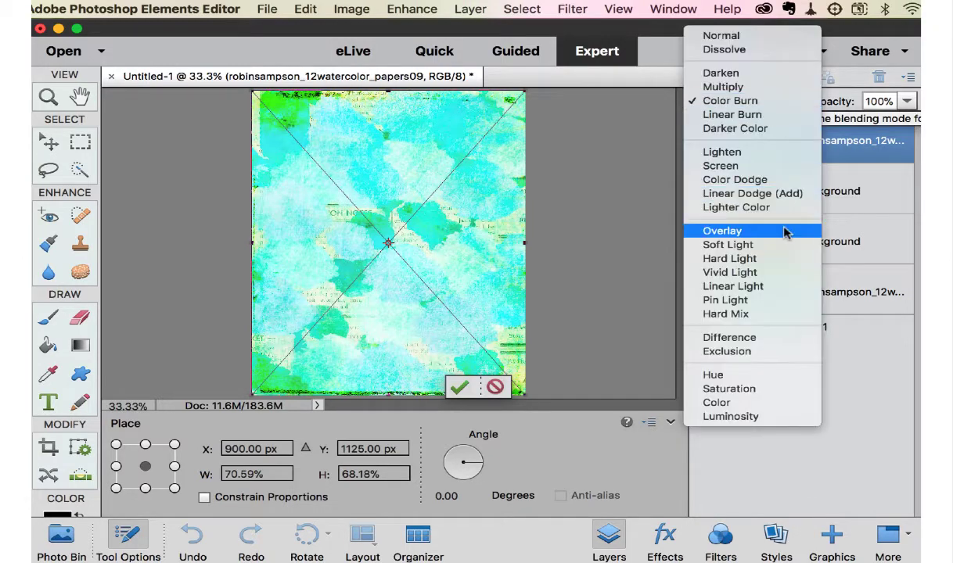
left_click(786, 230)
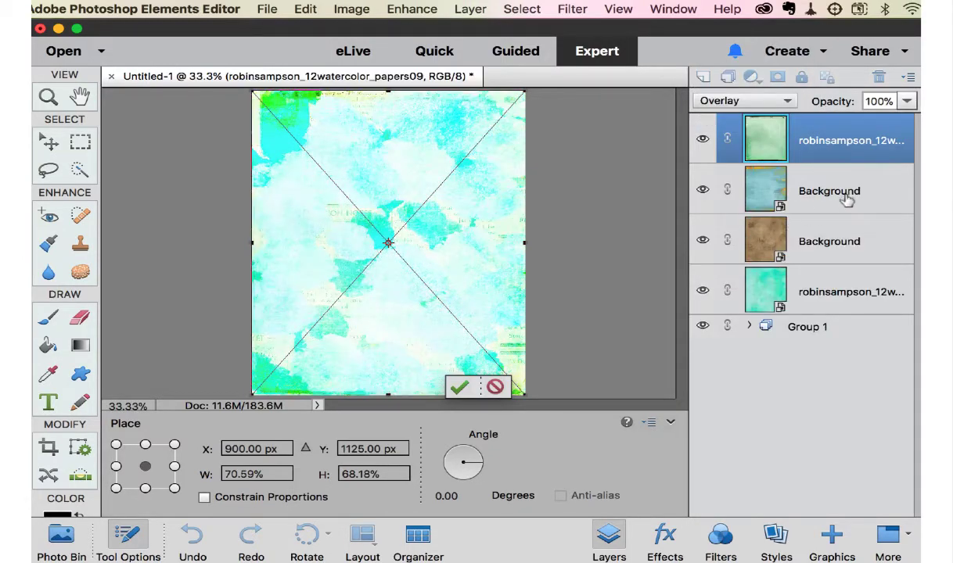
key("Return")
Step: Hide the bottom teal paper and blue background layers, then select the brown Background layer
left_click(703, 292)
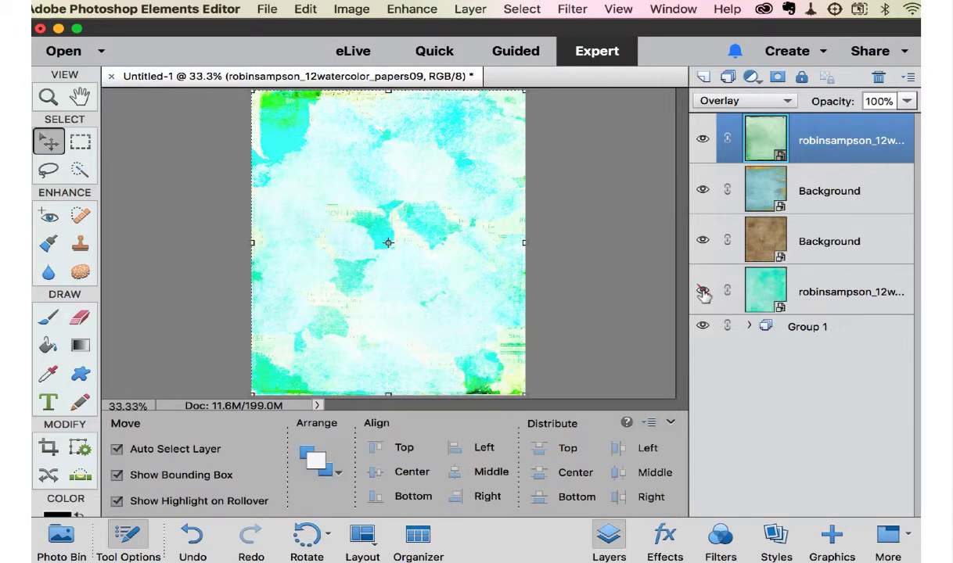
left_click(703, 242)
left_click(702, 242)
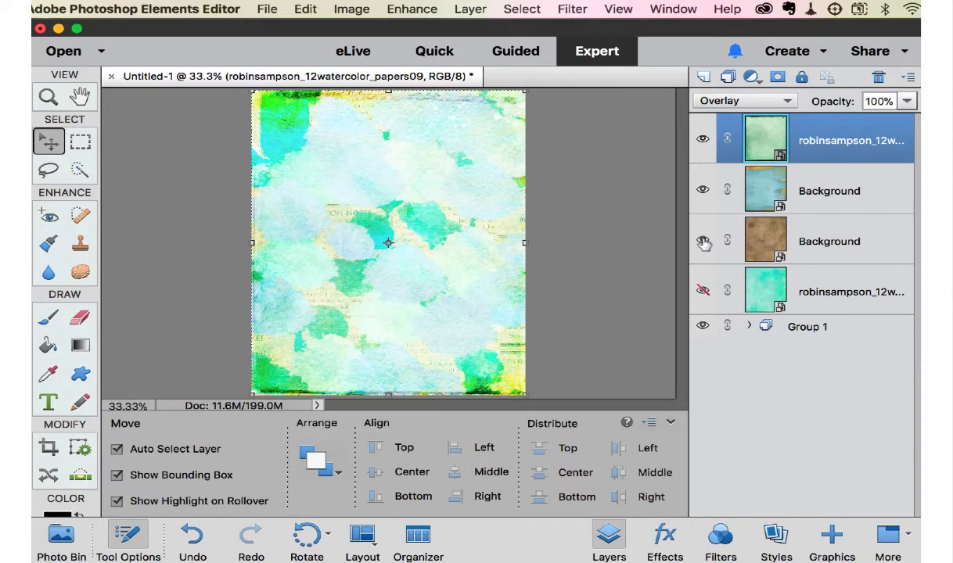
left_click(703, 191)
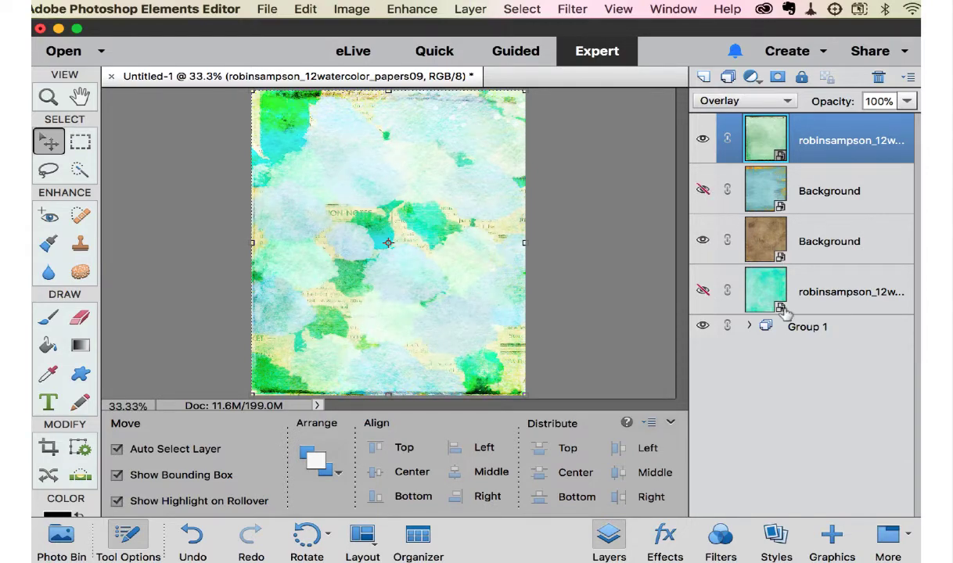
left_click(748, 327)
left_click(703, 410)
left_click(703, 411)
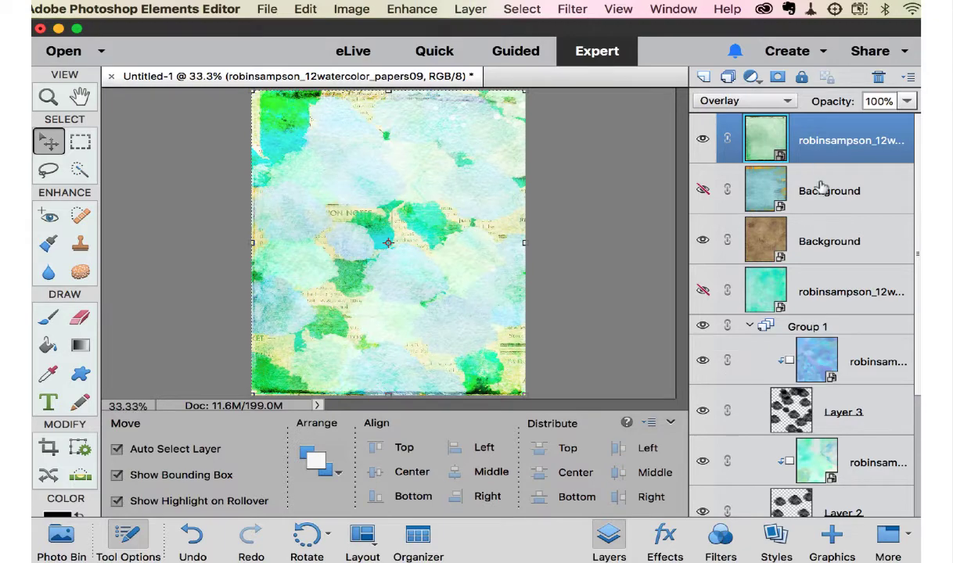
left_click(830, 241)
left_click(267, 9)
Step: Place watercolor papers03 above the brown texture layer
left_click(329, 228)
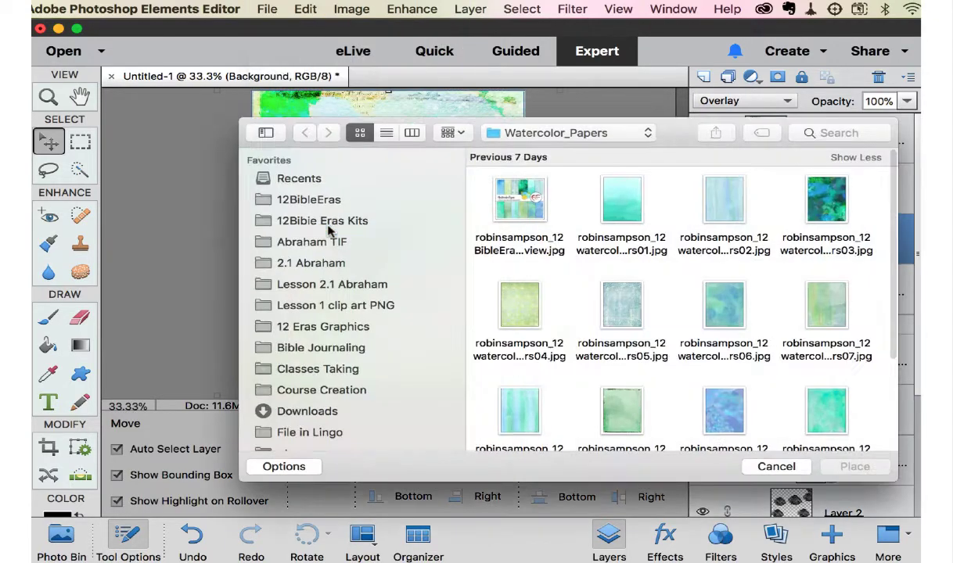
left_click(835, 200)
double_click(834, 200)
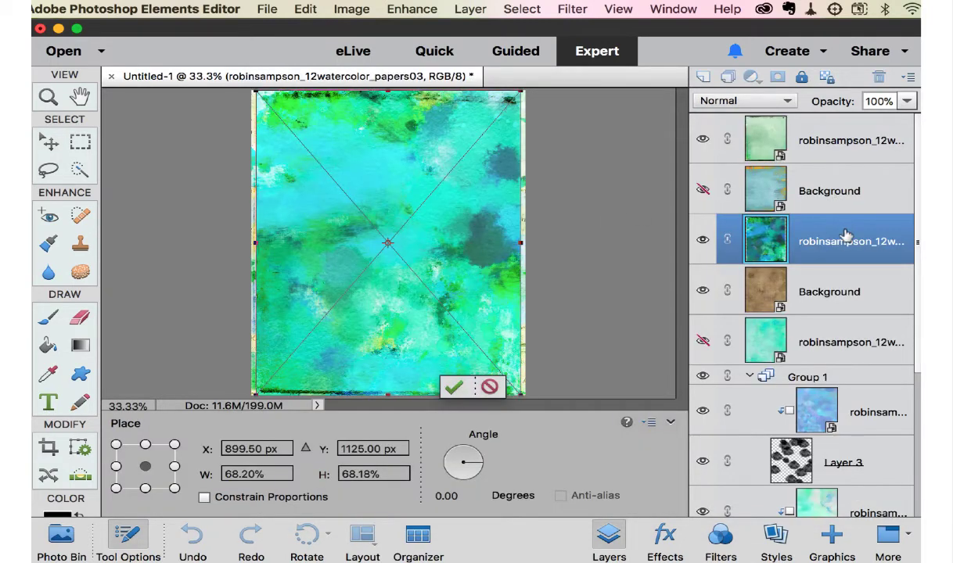
key("Return")
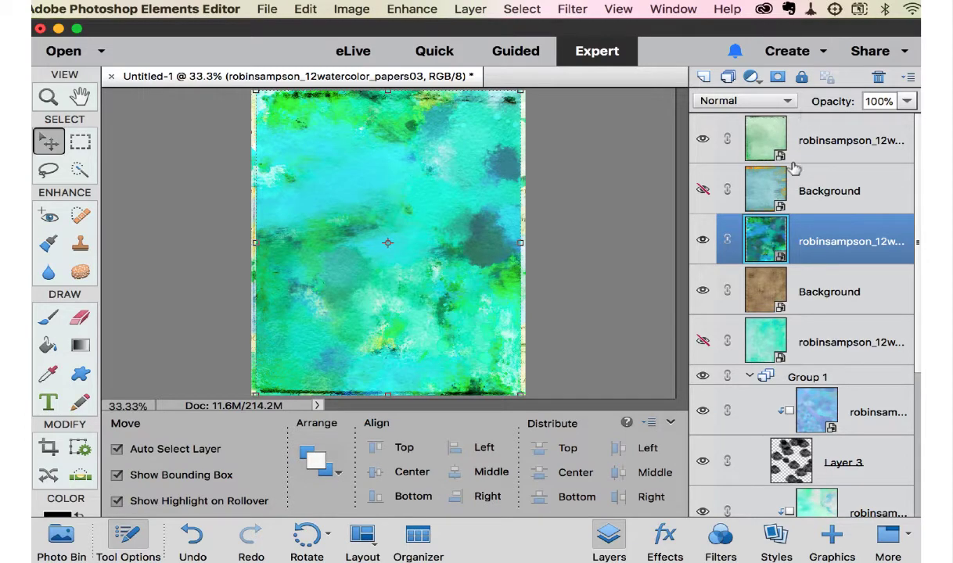
Step: Set papers03 to Normal blending at 60% opacity, then select the top papers09 layer
left_click(755, 101)
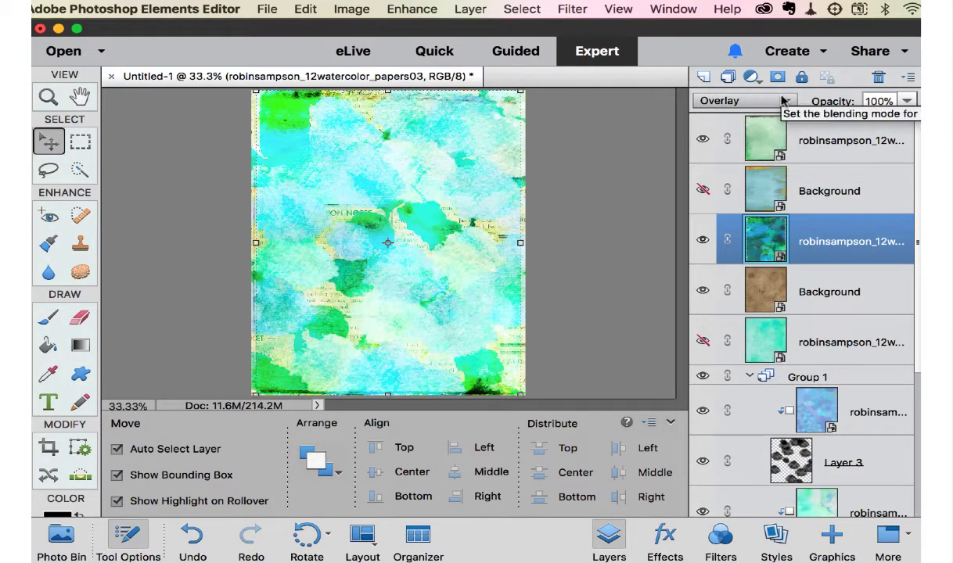
left_click(783, 101)
left_click(725, 16)
left_click(907, 101)
left_click_drag(908, 120, 873, 120)
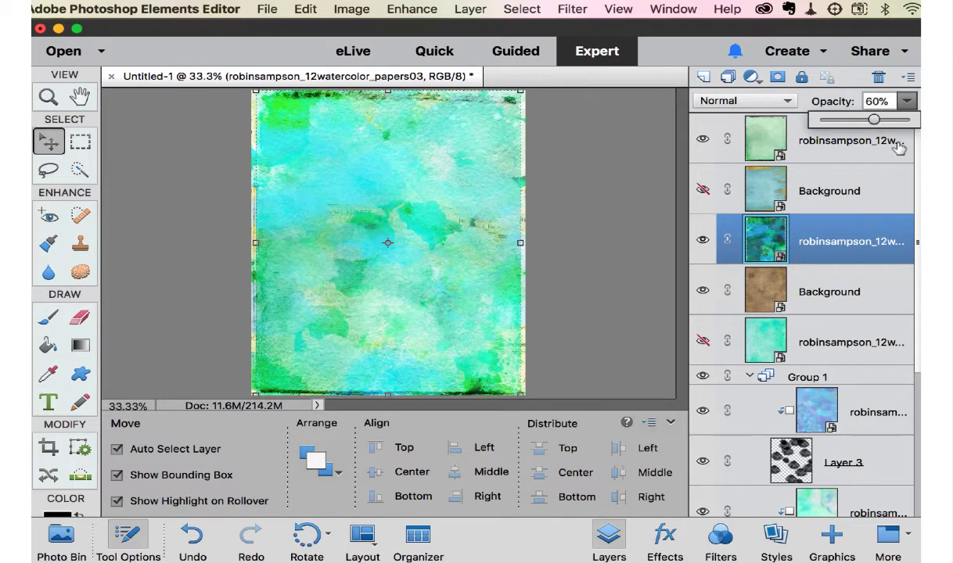
left_click(765, 136)
scroll(792, 427, "down", 5)
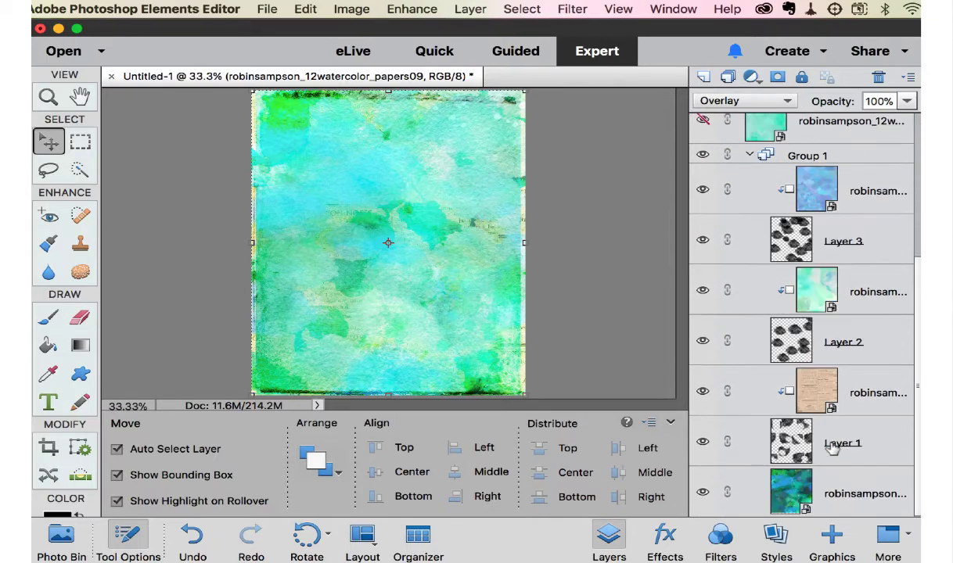
Step: Group all paper and texture layers from papers09 down, name the group 'Background', and expand it
left_click(818, 493, "shift")
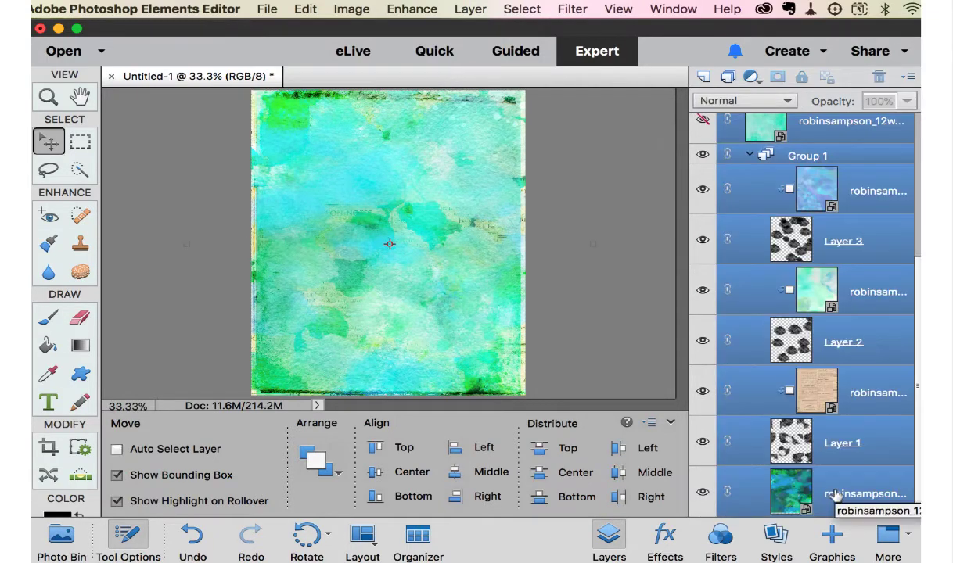
key("super+g")
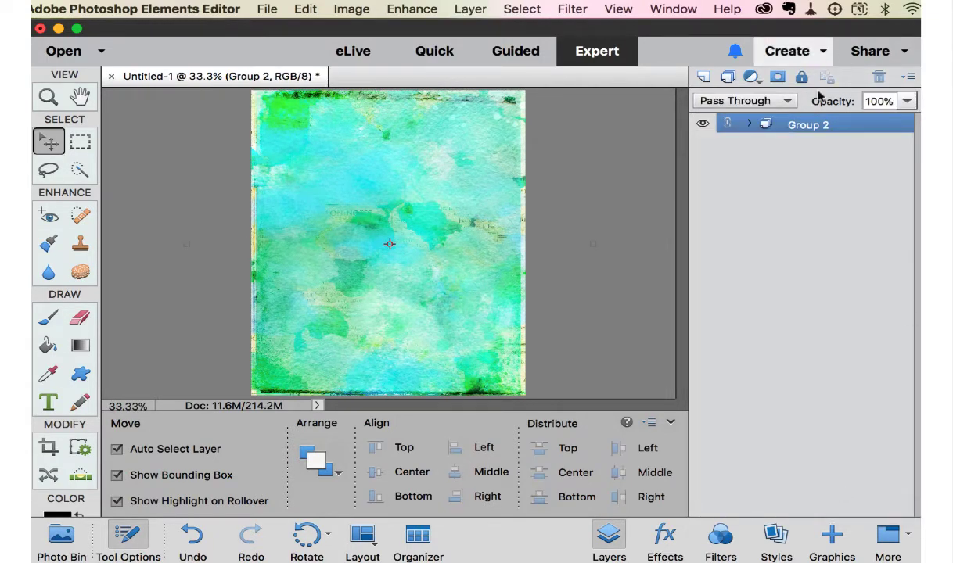
double_click(812, 124)
type("Background")
key("Return")
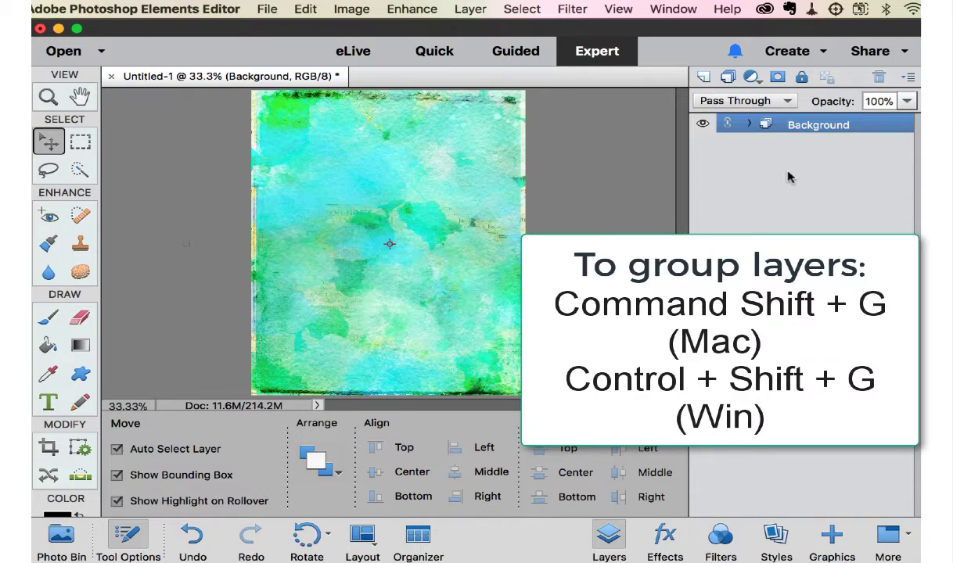
left_click(749, 125)
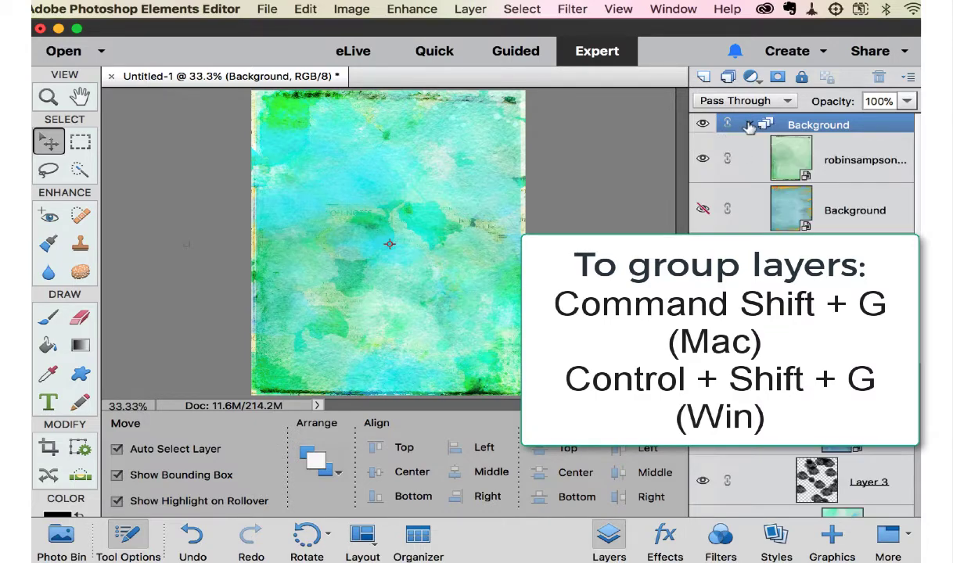
left_click(843, 161)
Step: Stretch papers09's right edge and papers03's left and right edges outward to the page edges
key("super+t")
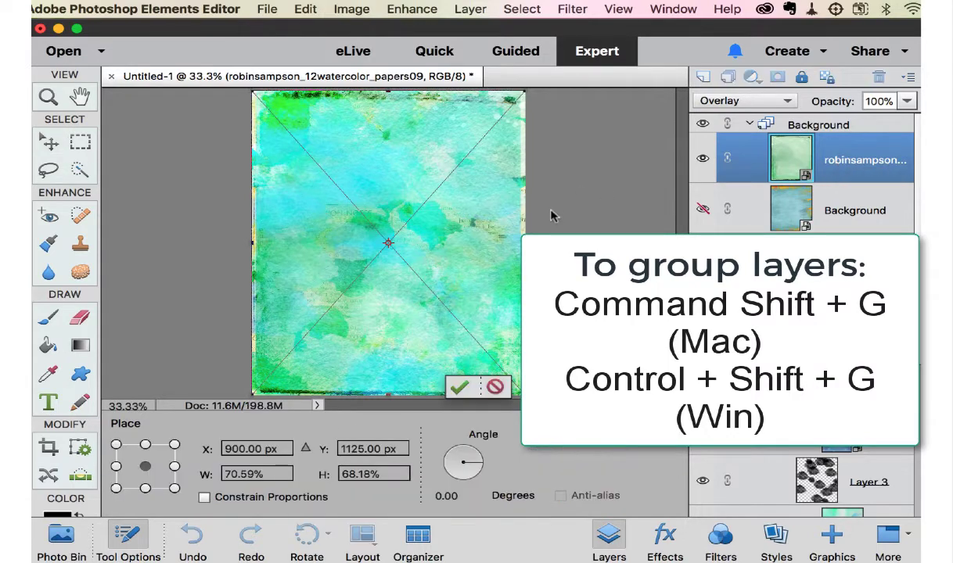
left_click_drag(516, 241, 528, 241)
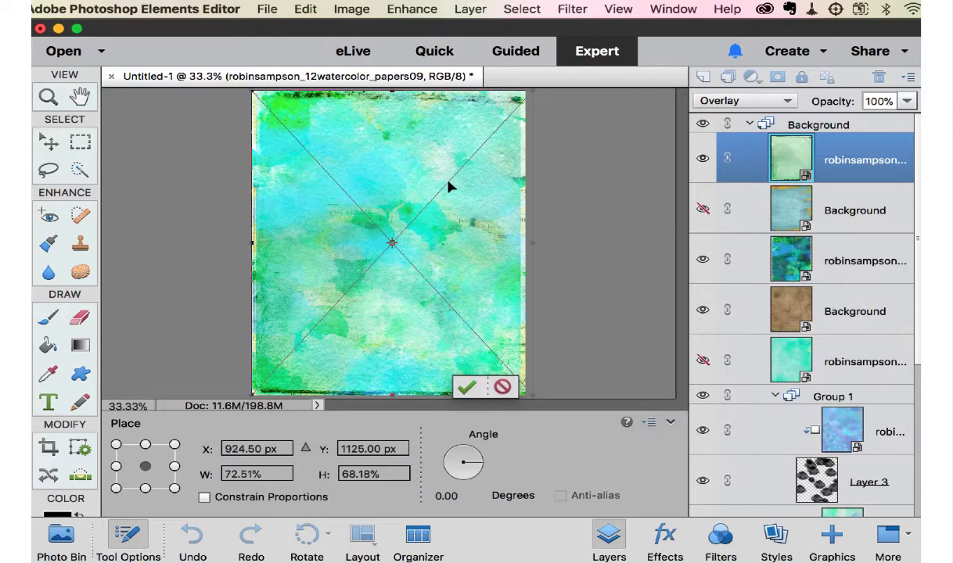
key("Return")
left_click(810, 265)
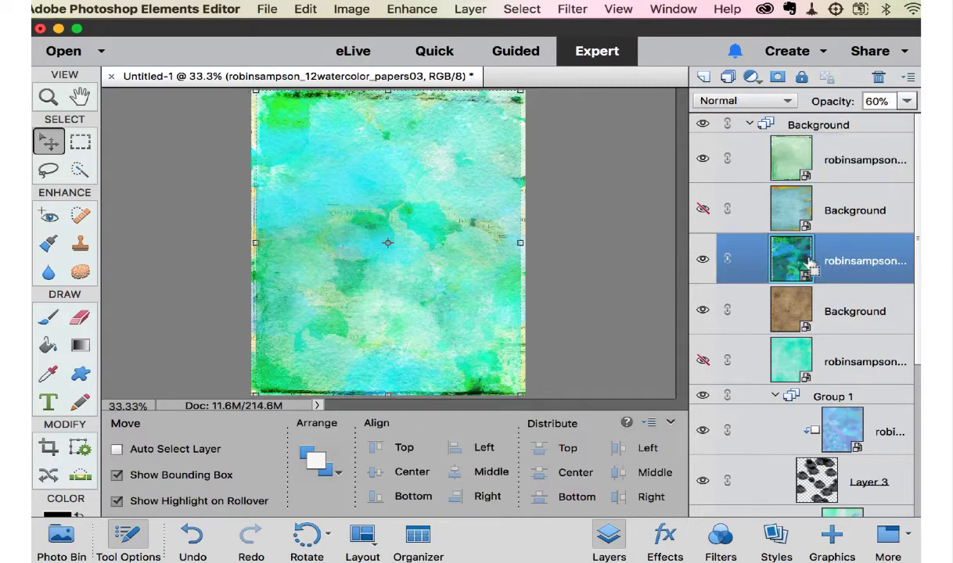
key("ctrl+t")
left_click_drag(521, 241, 533, 243)
left_click_drag(256, 243, 242, 247)
key("Return")
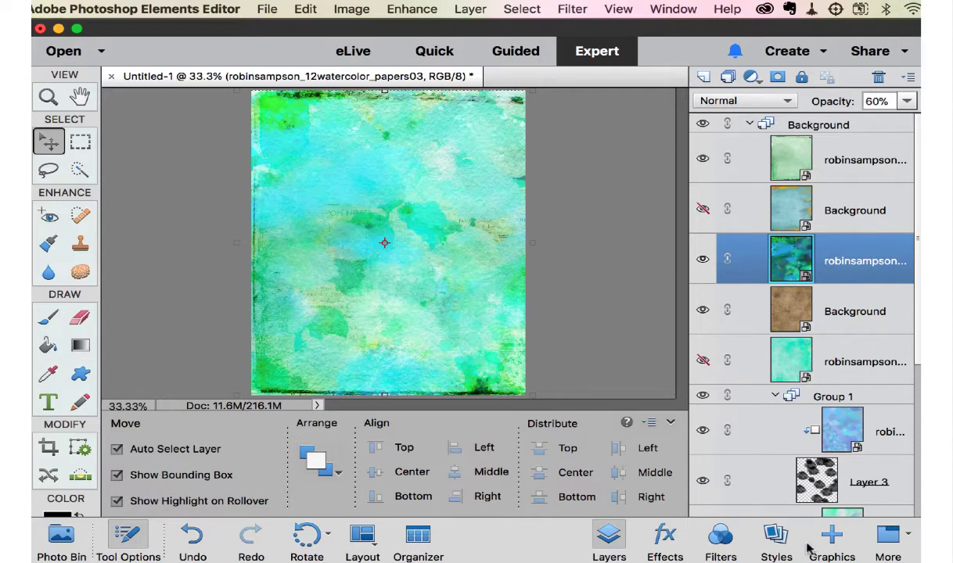
Step: Find the Golden Overlay frame in the Graphics library and drop it near the page top
left_click(834, 535)
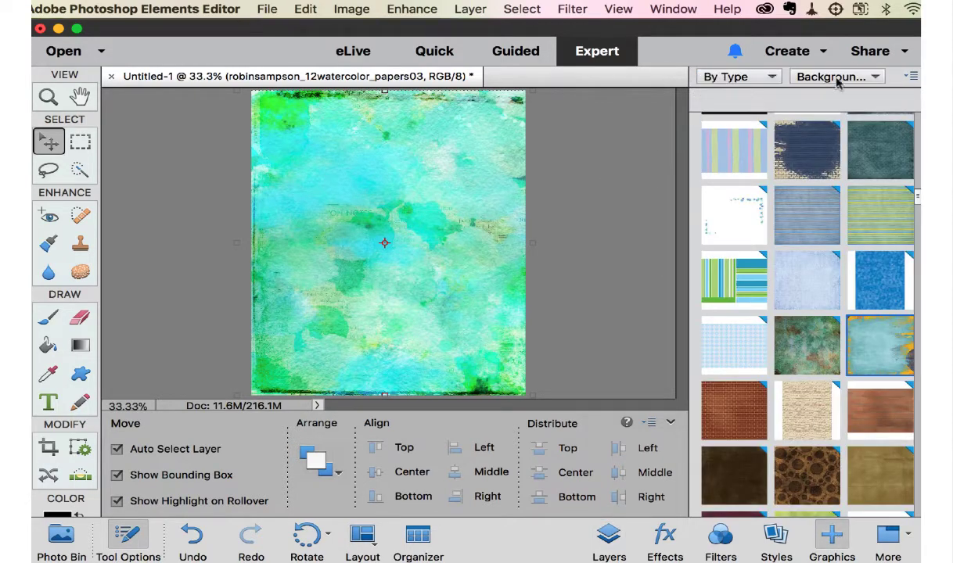
left_click(853, 76)
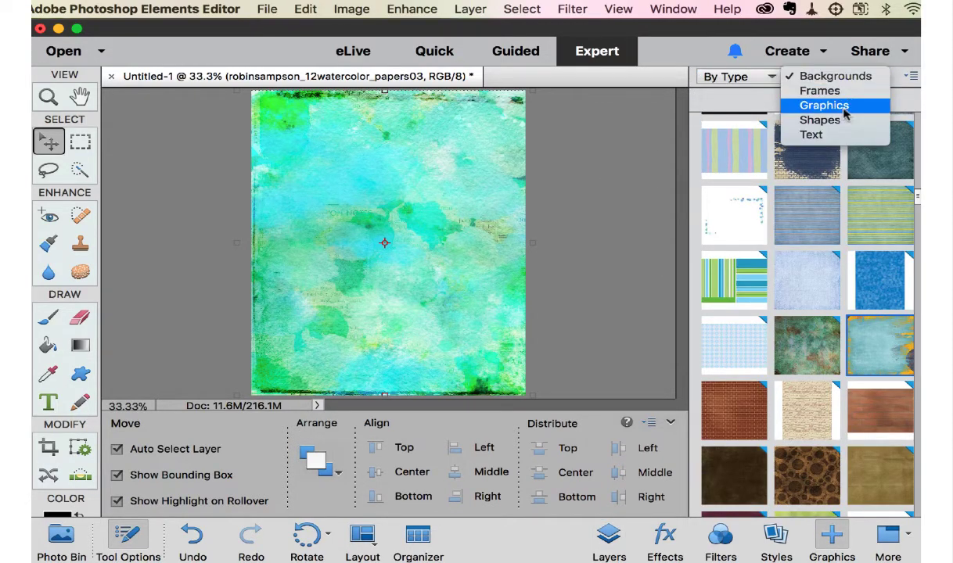
left_click(844, 108)
scroll(842, 175, "down", 5)
scroll(841, 175, "down", 10)
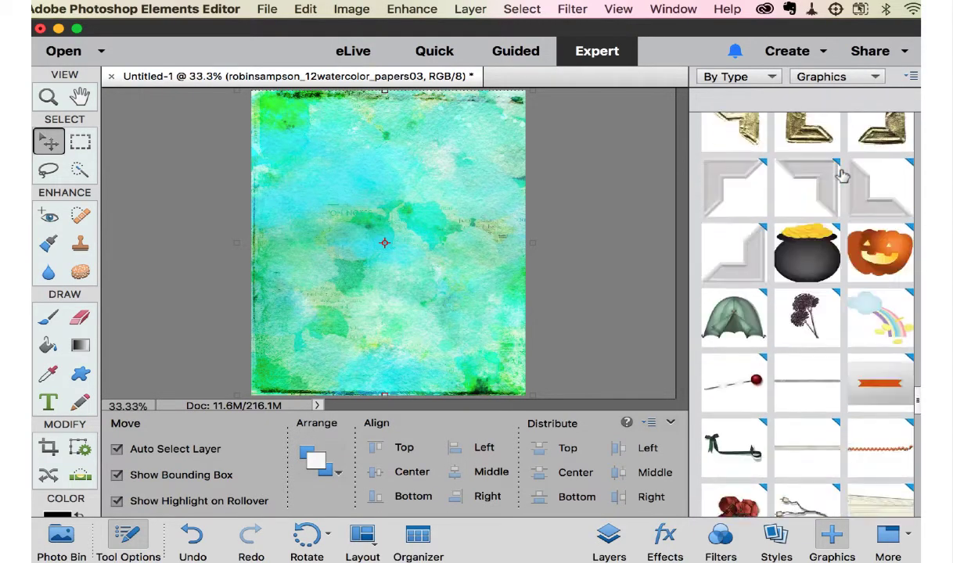
scroll(843, 176, "down", 10)
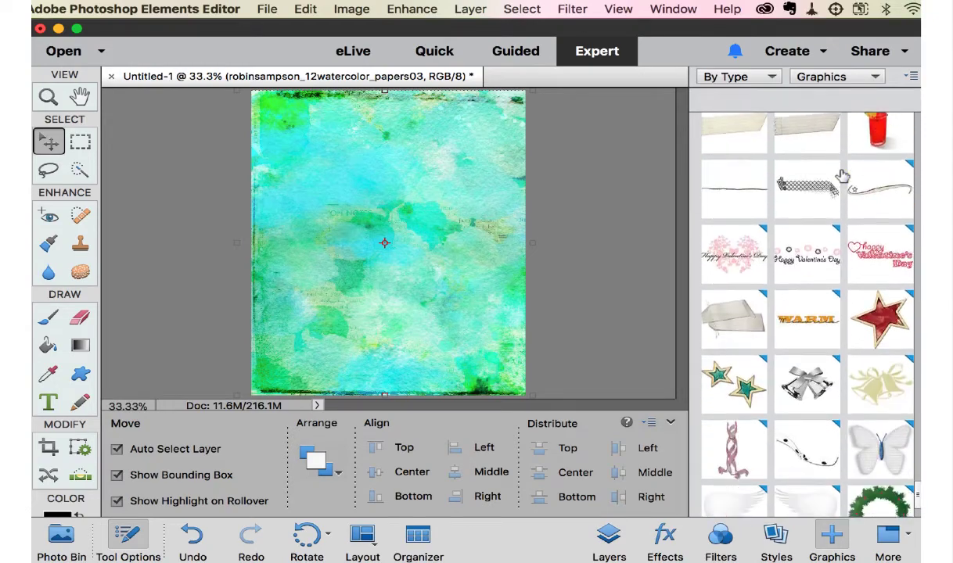
scroll(843, 175, "up", 10)
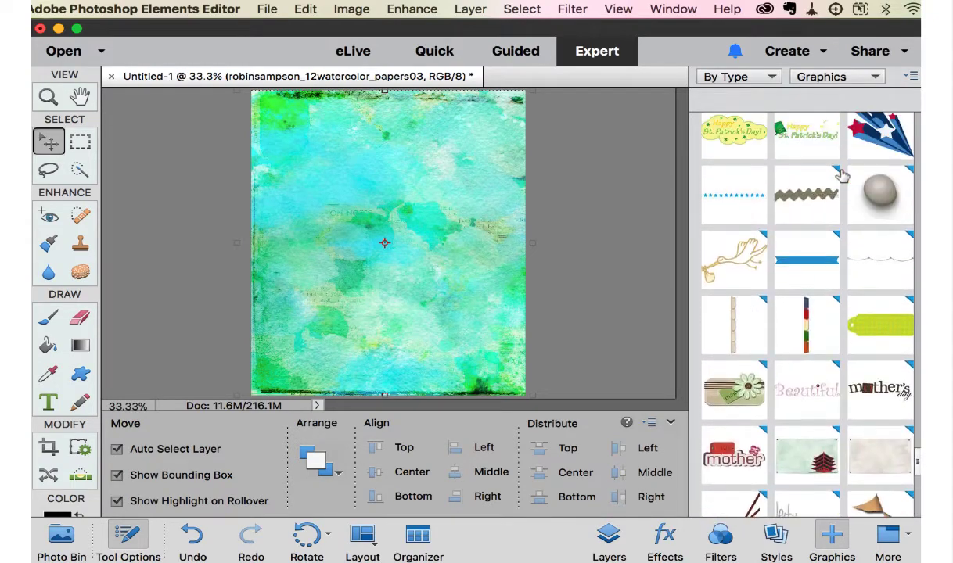
scroll(843, 175, "up", 10)
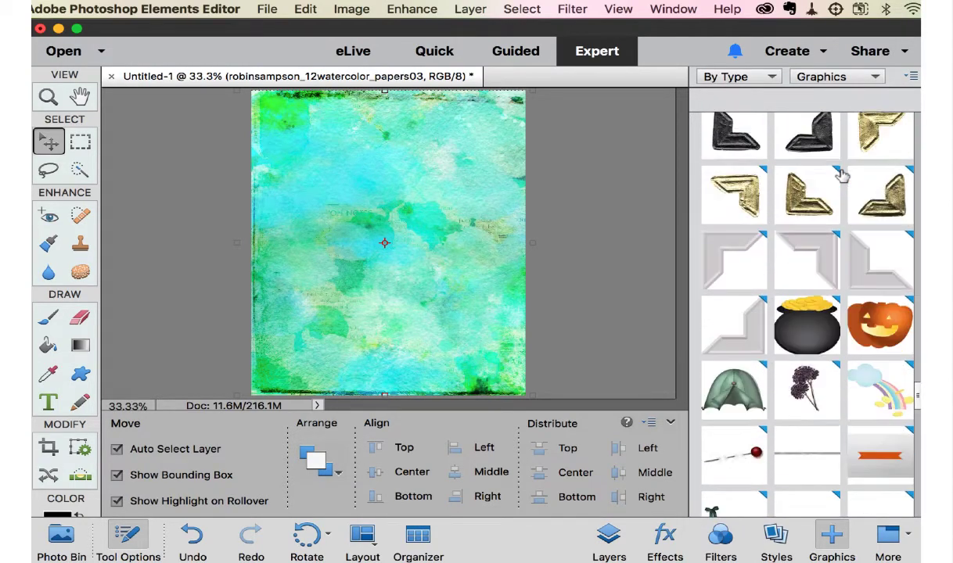
scroll(843, 175, "up", 10)
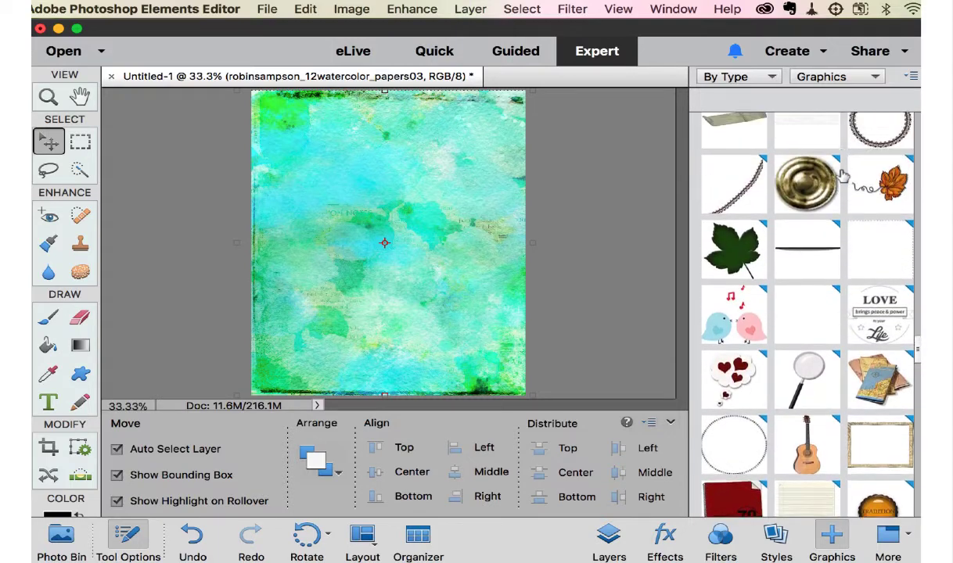
scroll(843, 175, "up", 5)
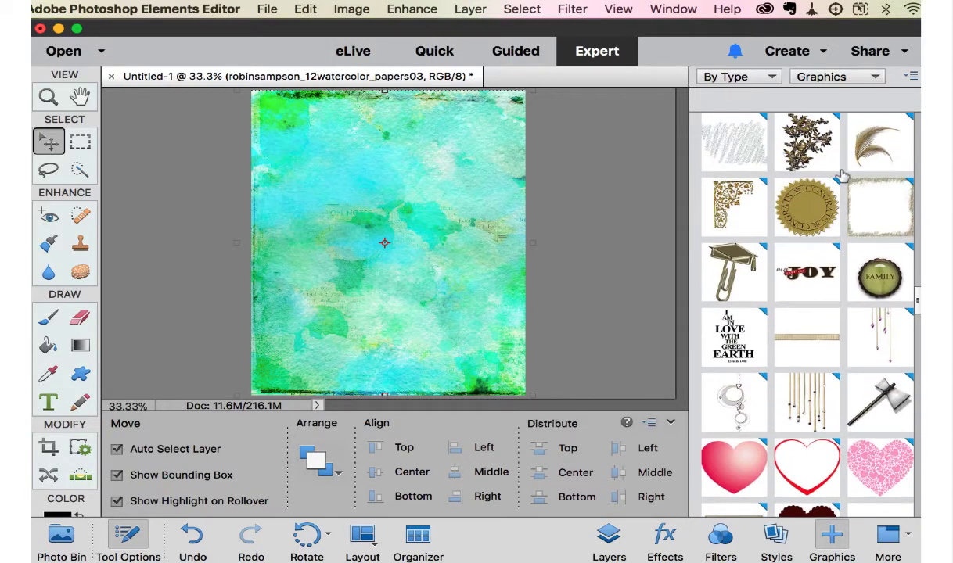
scroll(843, 175, "up", 1)
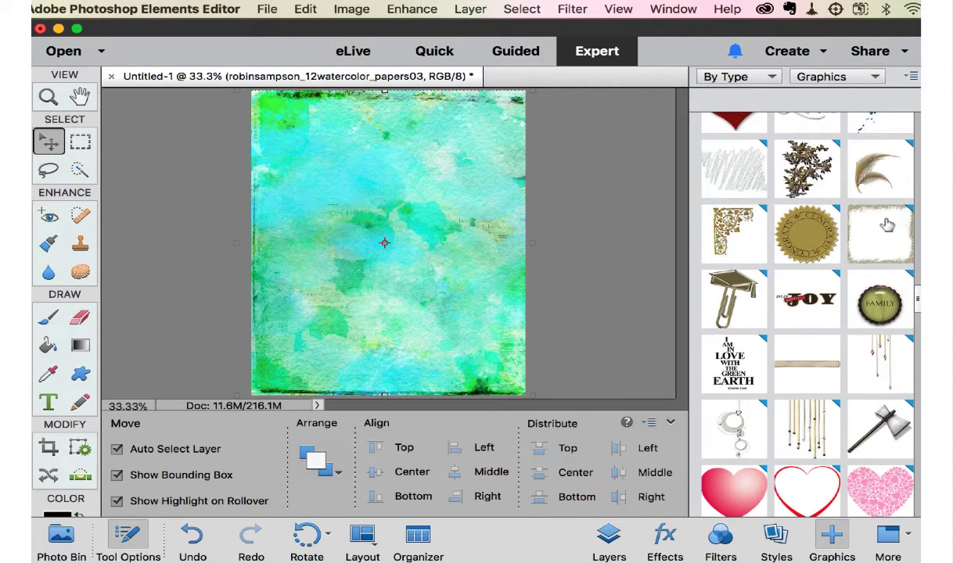
left_click_drag(886, 226, 371, 162)
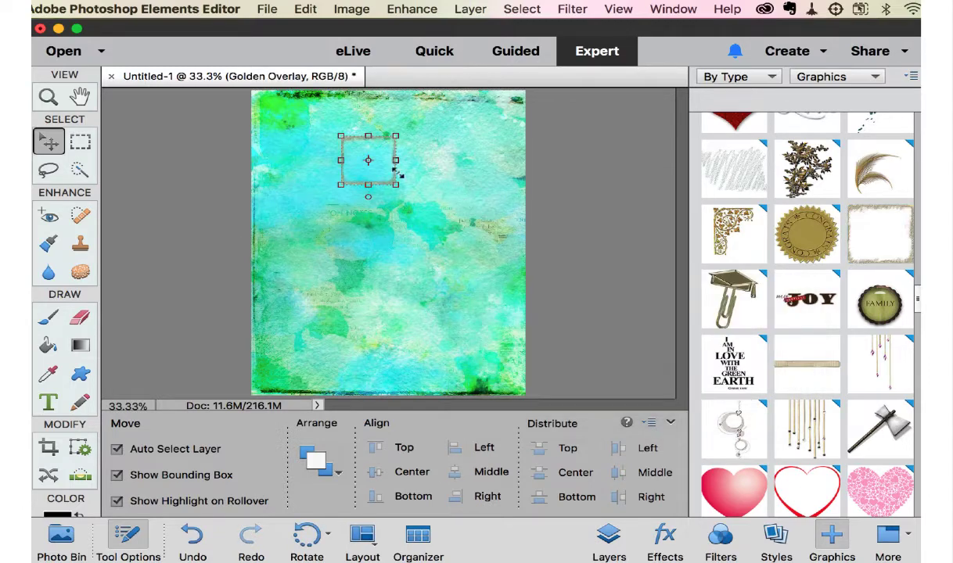
Step: Stretch the Golden Overlay frame to fill the whole page and commit the resize
left_click_drag(395, 186, 493, 344)
left_click_drag(437, 313, 434, 403)
left_click_drag(338, 137, 252, 89)
left_click_drag(544, 240, 530, 241)
key("Return")
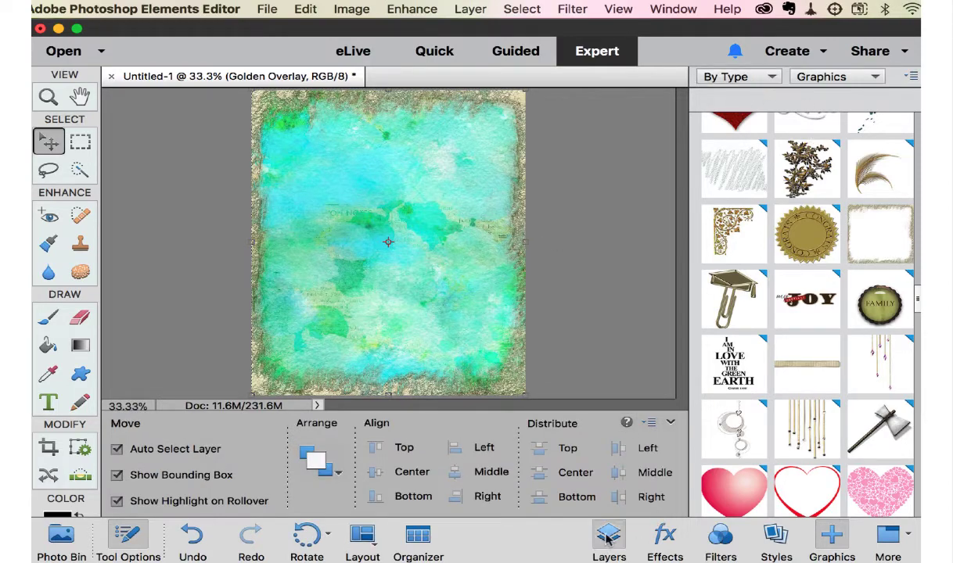
Step: Set the Golden Overlay layer's blend mode to Color Burn
left_click(609, 540)
left_click(719, 100)
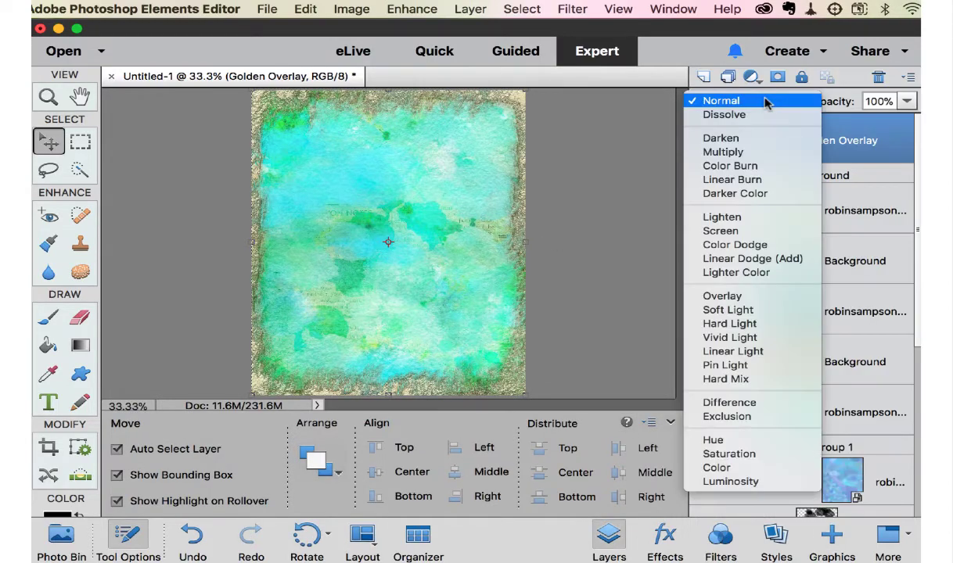
left_click(770, 165)
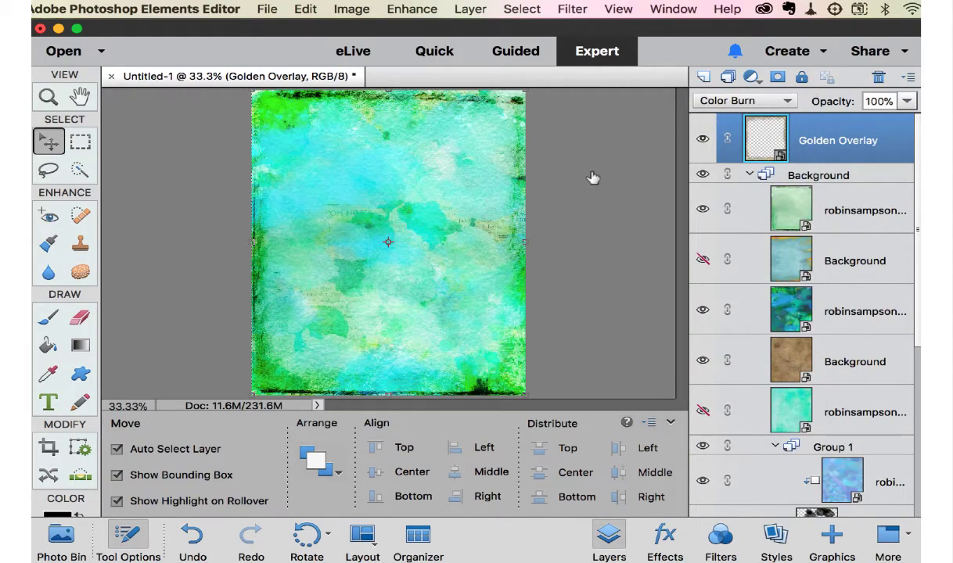
left_click(575, 159)
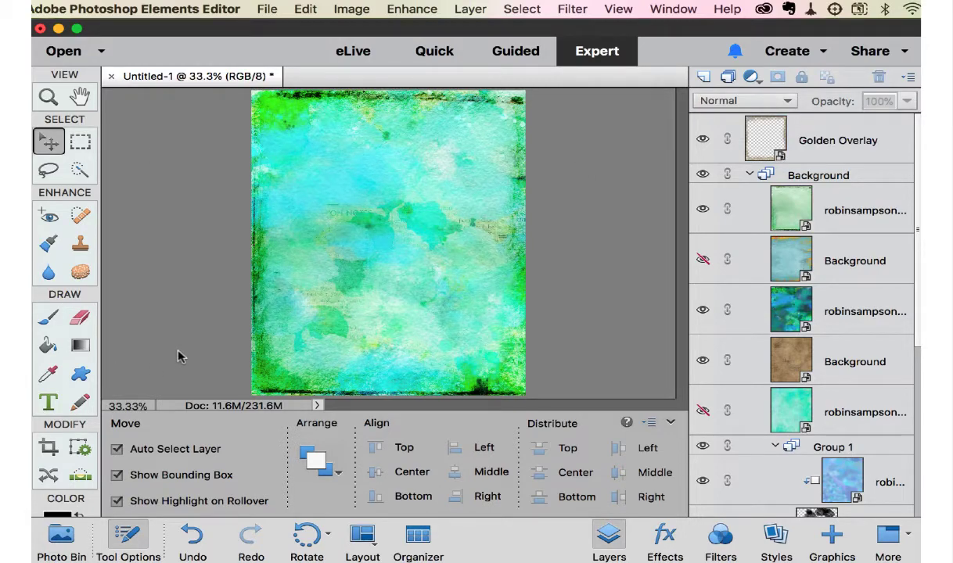
left_click(183, 295)
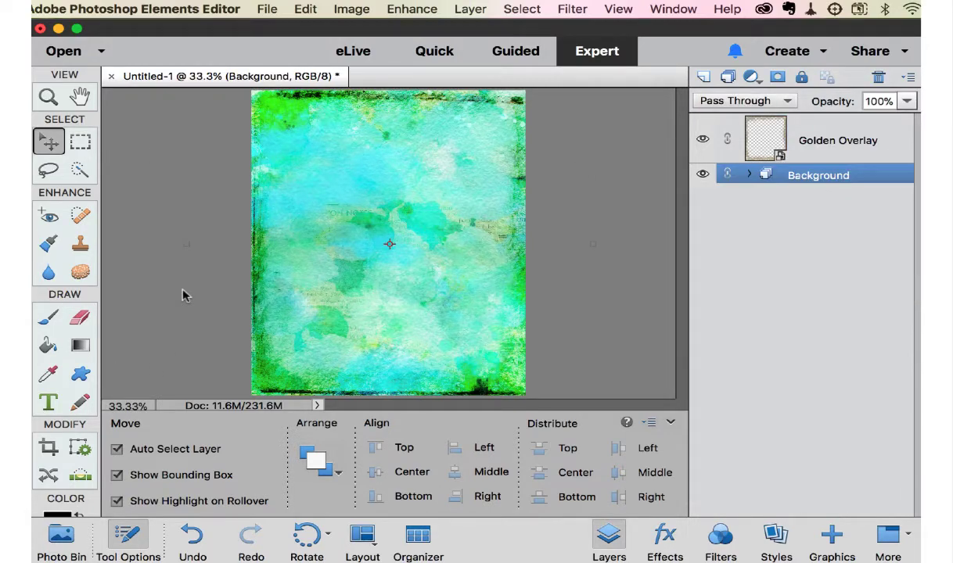
Step: Type ABRAHAM near the page top in white Blackout Midnight 60 pt text
key("t")
left_click(295, 157)
type("ABRAHAM")
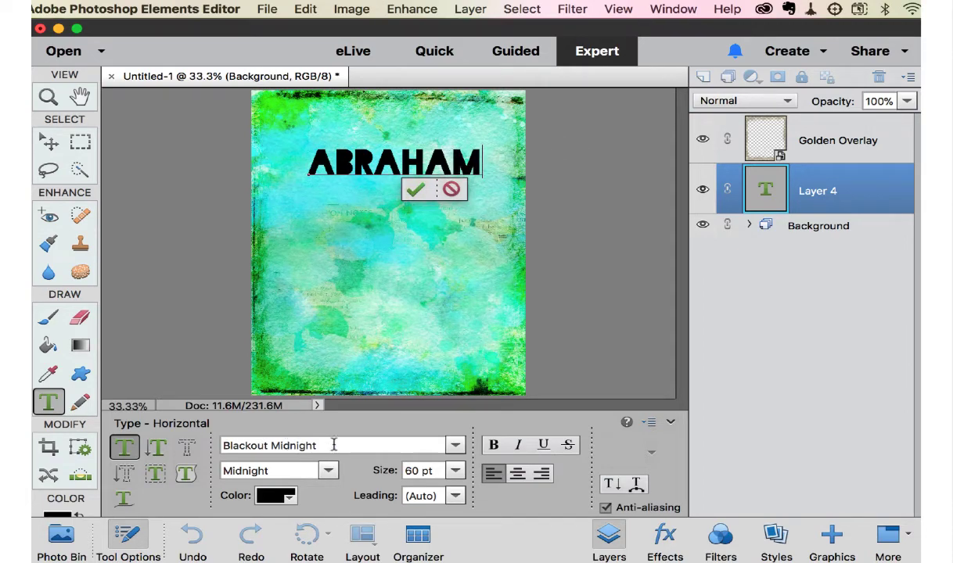
left_click(270, 498)
left_click(343, 546)
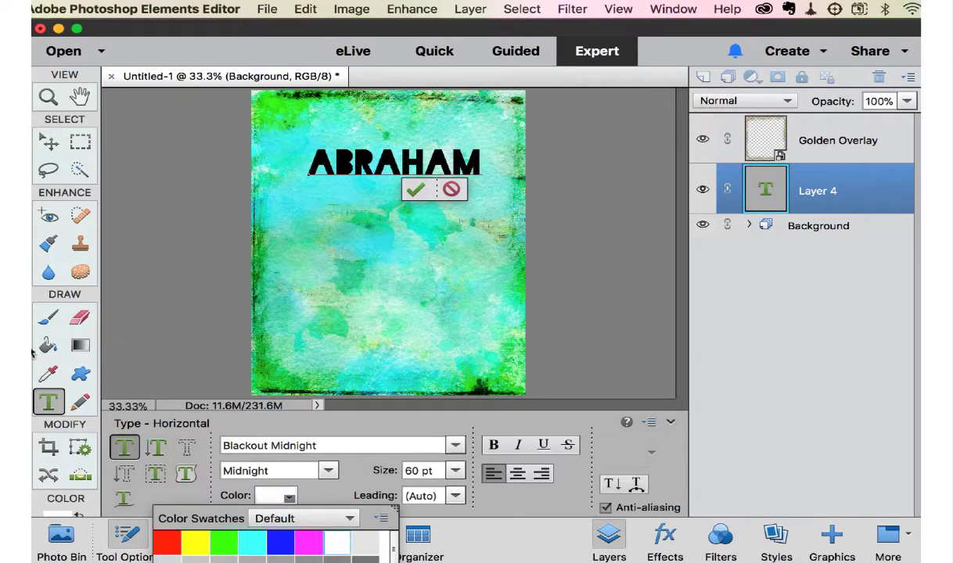
left_click(57, 403)
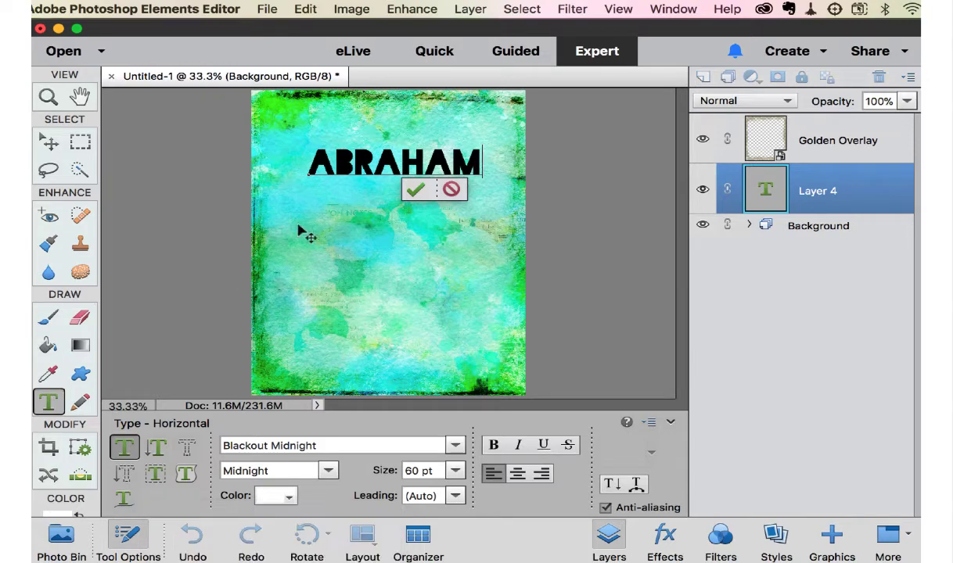
double_click(299, 156)
left_click(277, 496)
left_click(335, 539)
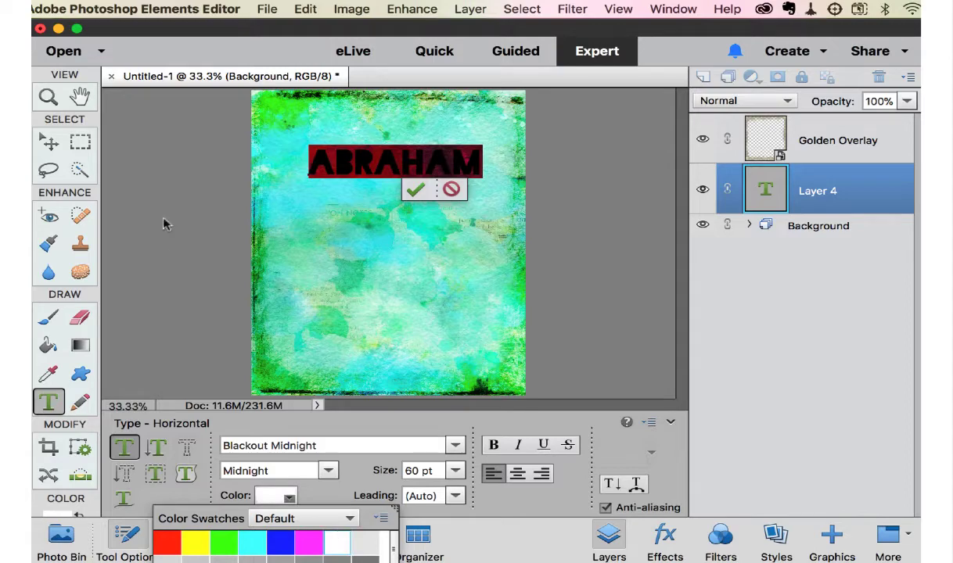
left_click(49, 142)
Step: Zoom to 100%, nudge the ABRAHAM title slightly lower, and show the style categories
left_click(383, 252)
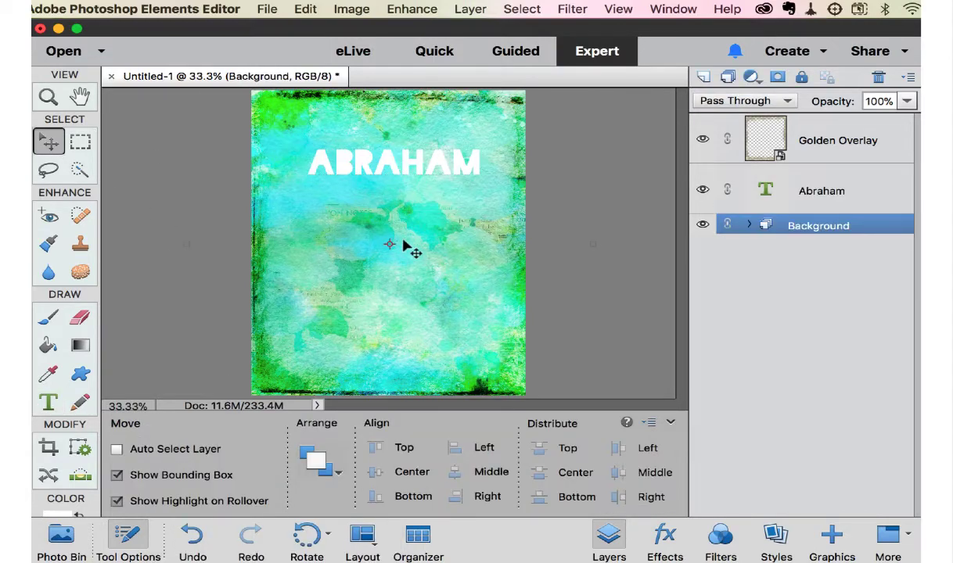
key("super+equal")
key("super+equal")
key("super+equal")
scroll(405, 246, "up", 5)
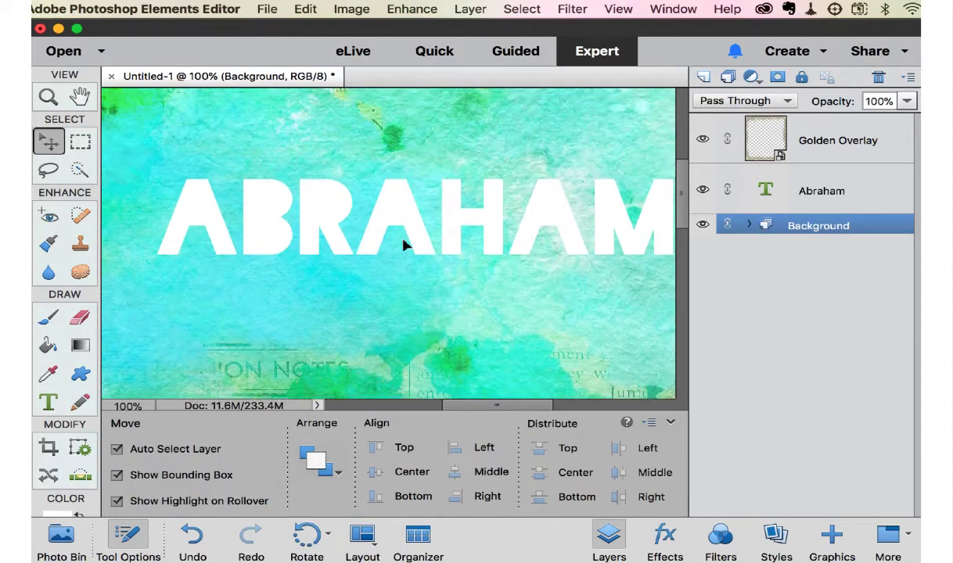
scroll(404, 246, "down", 5)
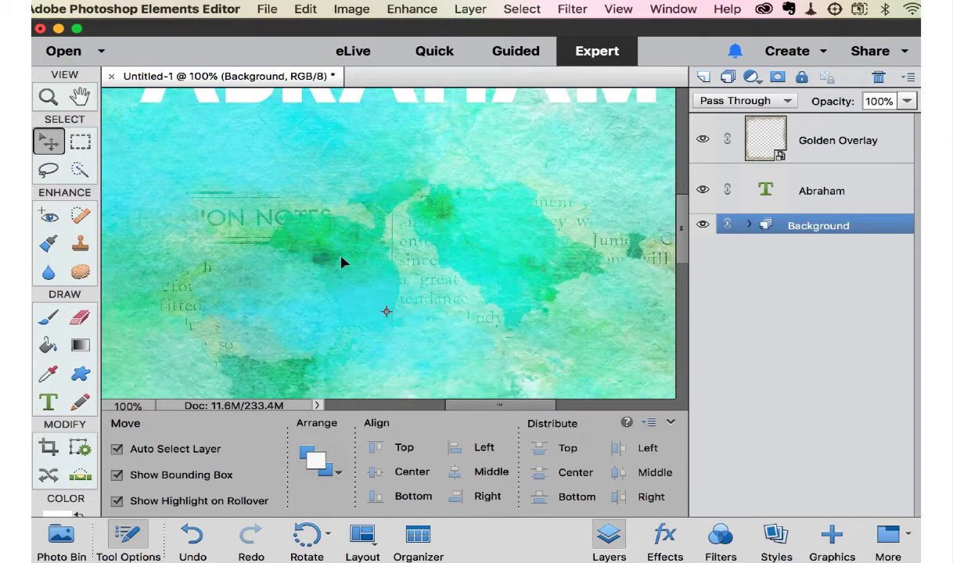
scroll(454, 192, "up", 6)
mouse_move(479, 260)
left_mouse_down()
mouse_move(463, 275)
mouse_move(473, 272)
left_mouse_up()
left_click(495, 202)
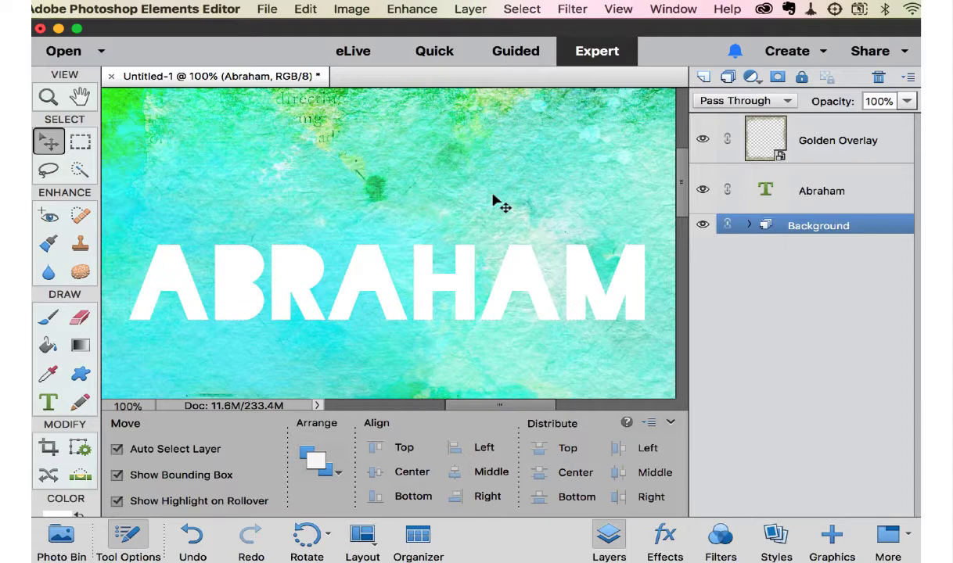
left_click(517, 284)
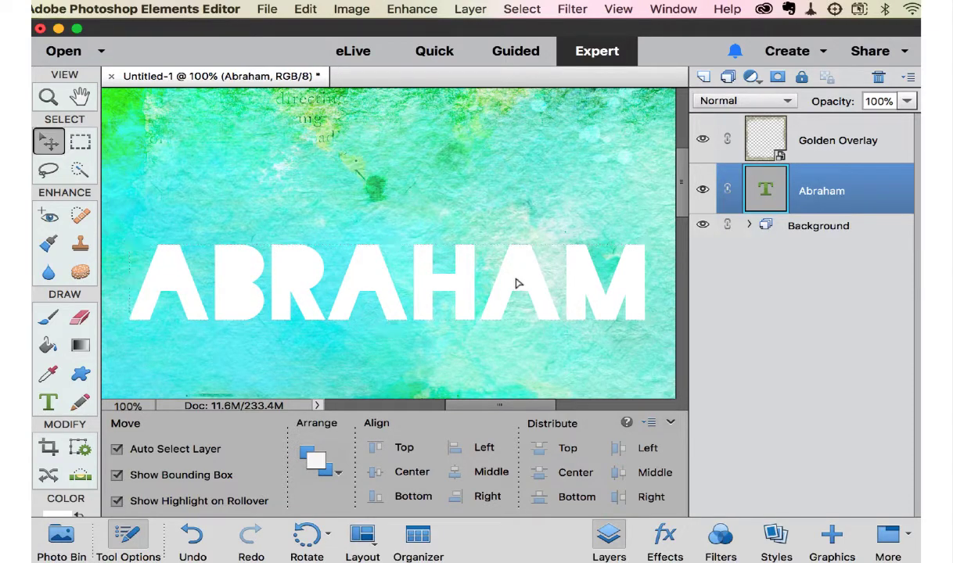
left_click_drag(517, 285, 517, 283)
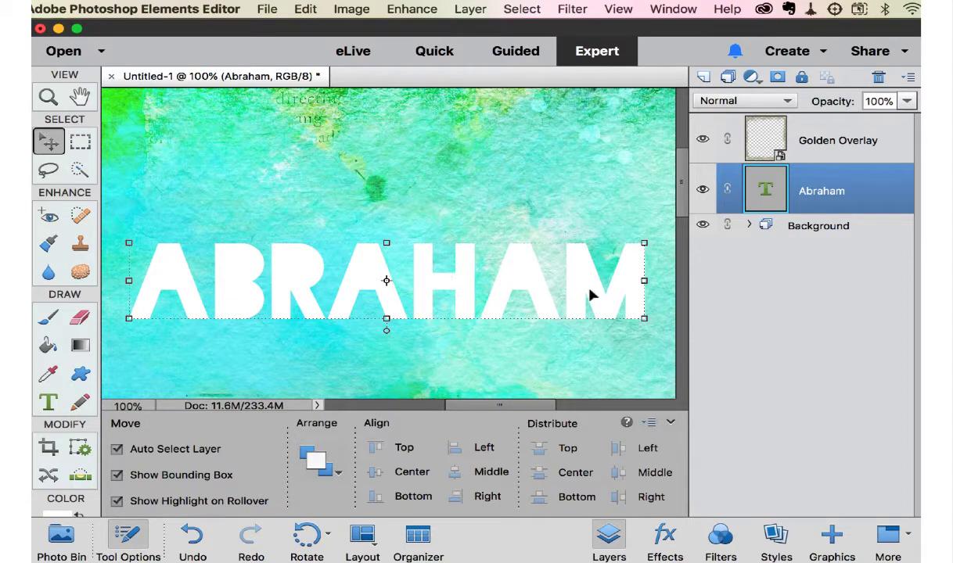
left_click(777, 535)
left_click(782, 76)
Step: Hide the ABRAHAM fill with the Visibility Hide style
scroll(767, 94, "up", 3)
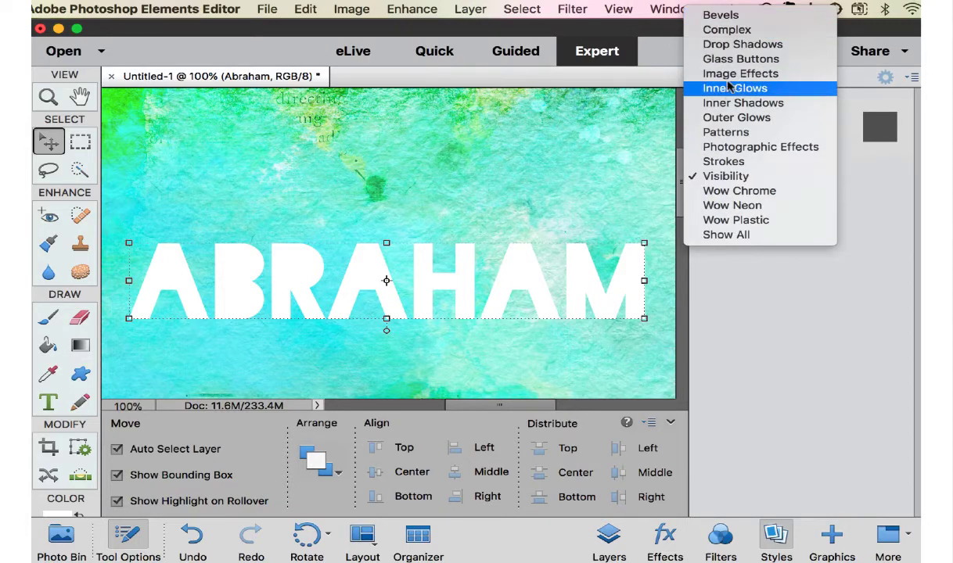
left_click(722, 177)
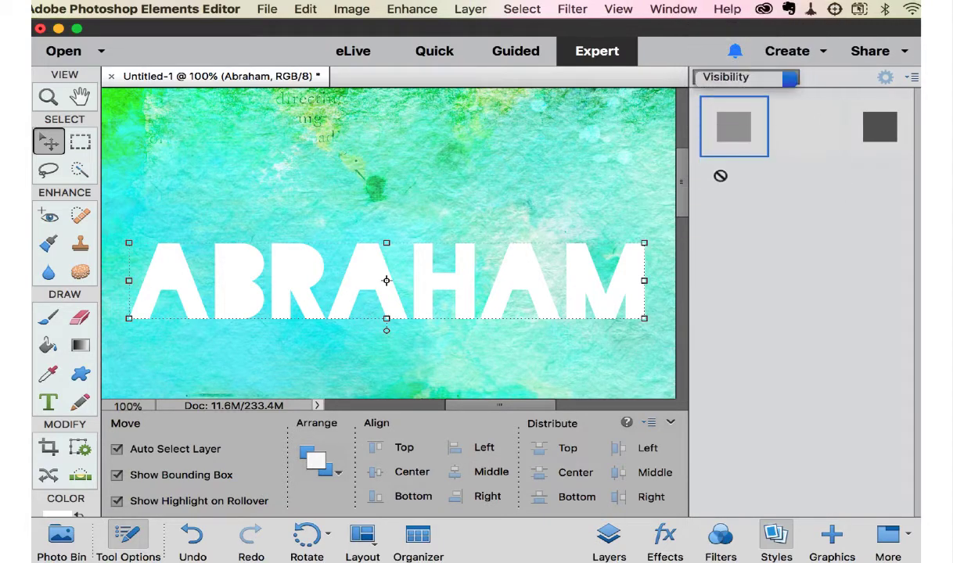
left_click(809, 134)
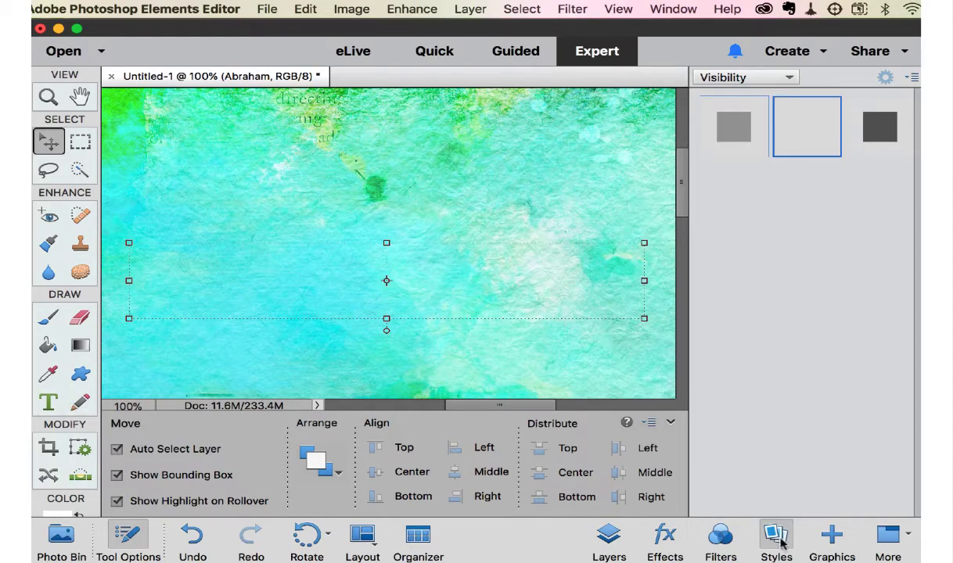
Step: Outline ABRAHAM with the thin black stroke style
left_click(787, 77)
scroll(790, 78, "up", 2)
left_click(782, 92)
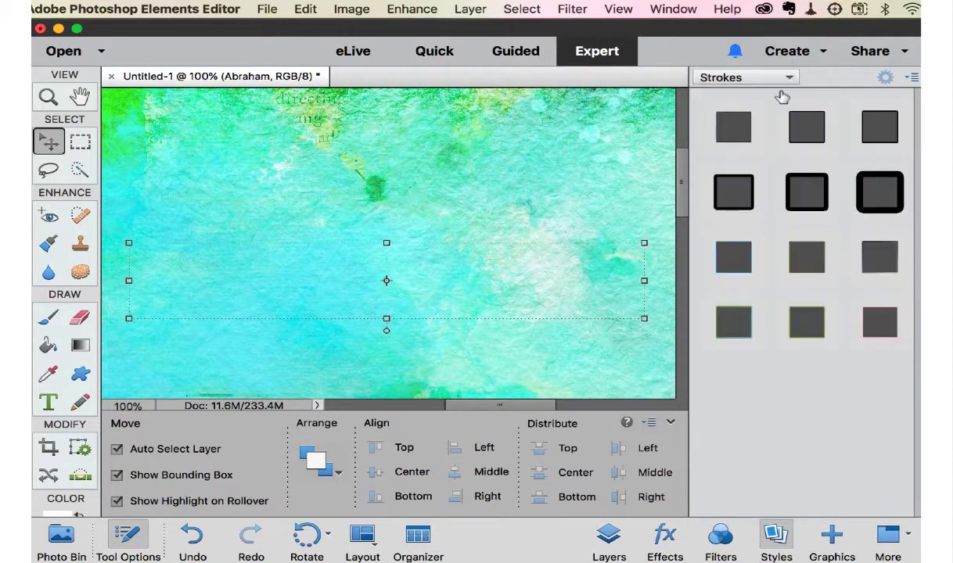
left_click(814, 129)
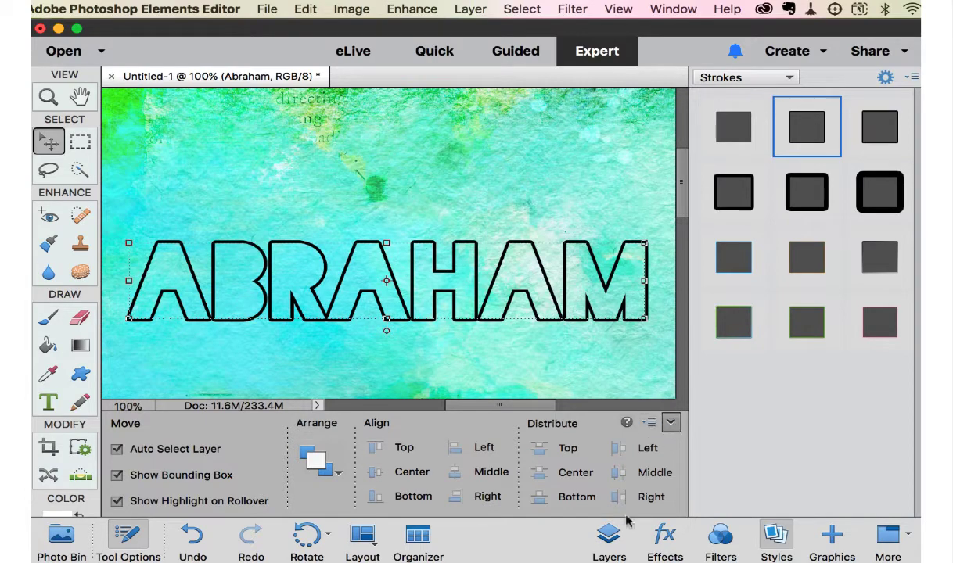
left_click(610, 536)
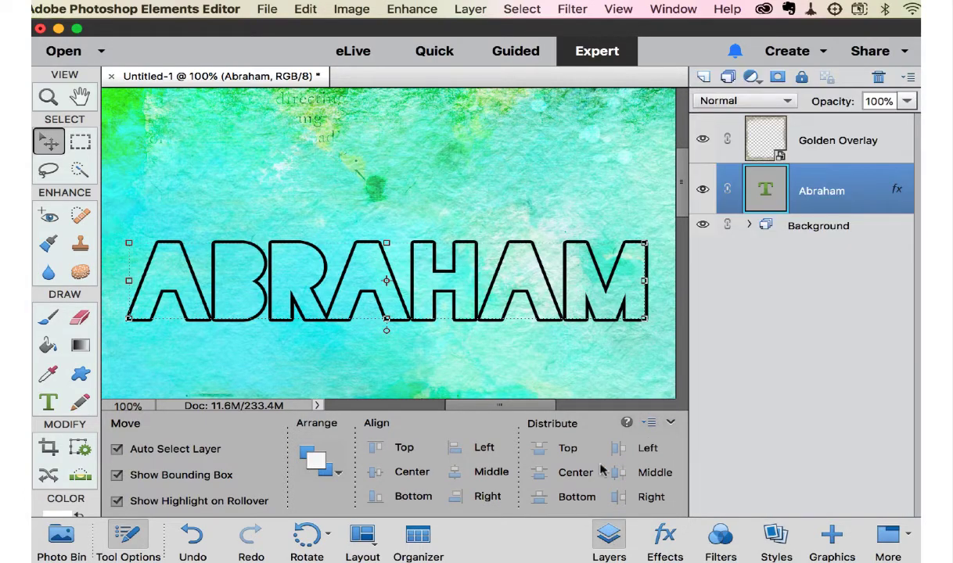
Step: Change the ABRAHAM stroke to 6 px in near-white ebebeb
double_click(896, 192)
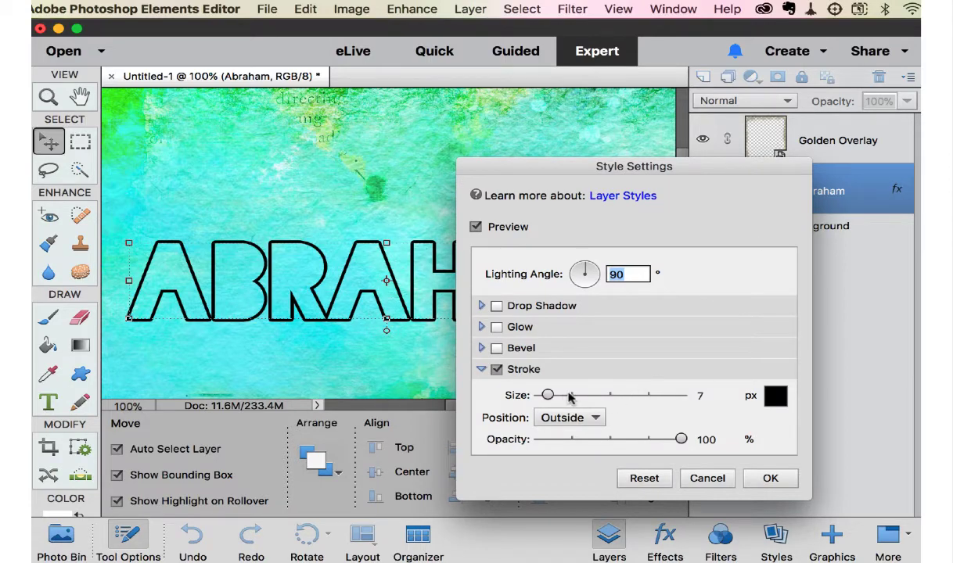
left_click(701, 395)
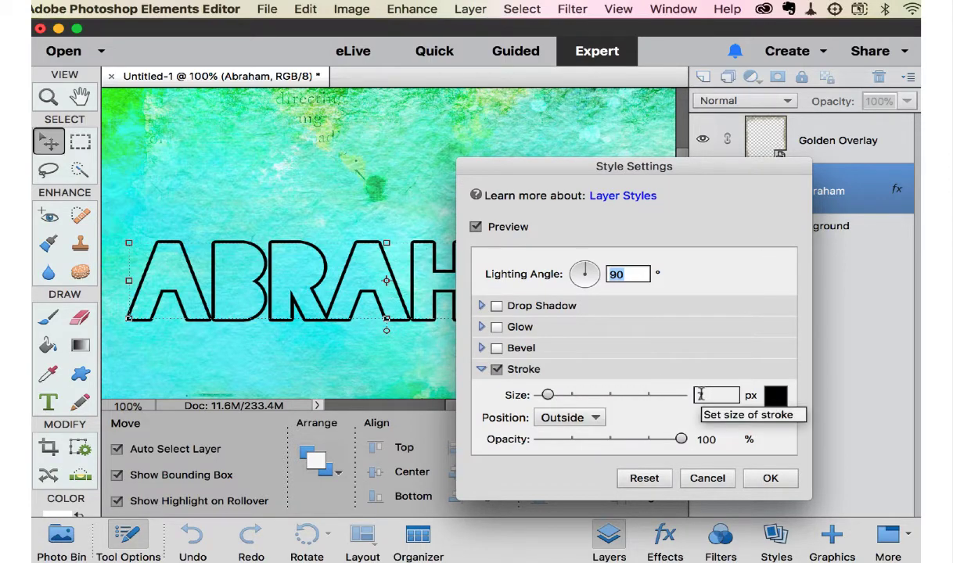
double_click(703, 395)
type("6")
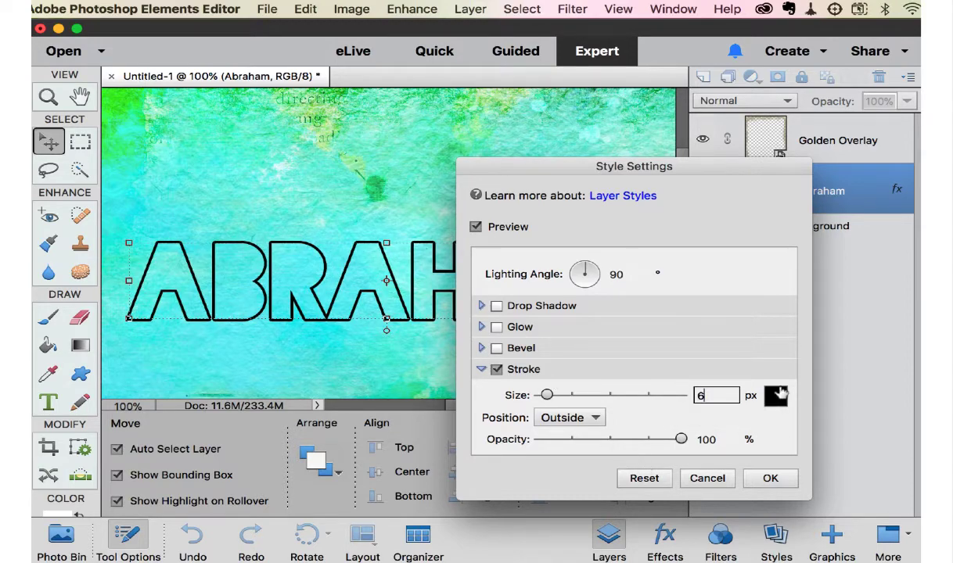
left_click(776, 396)
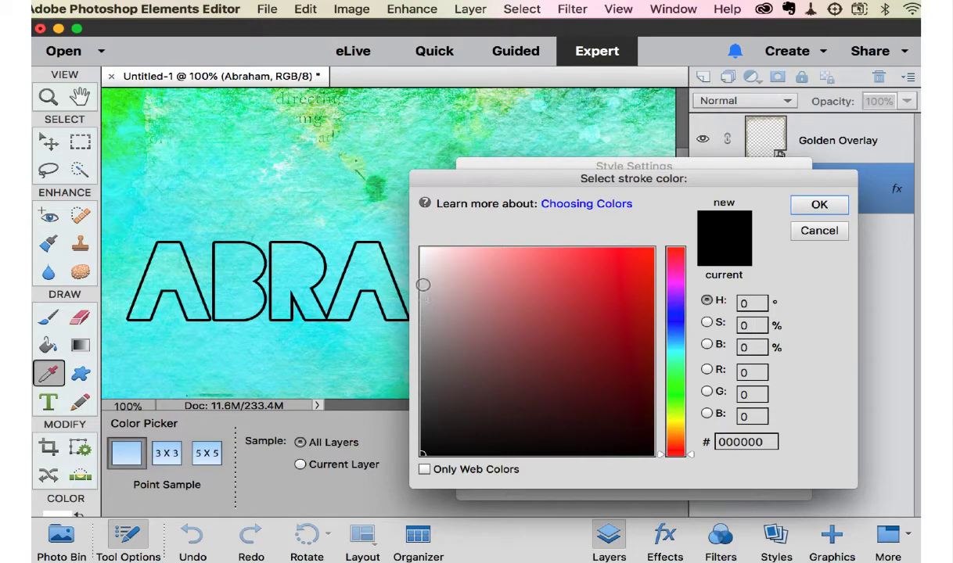
left_click(422, 285)
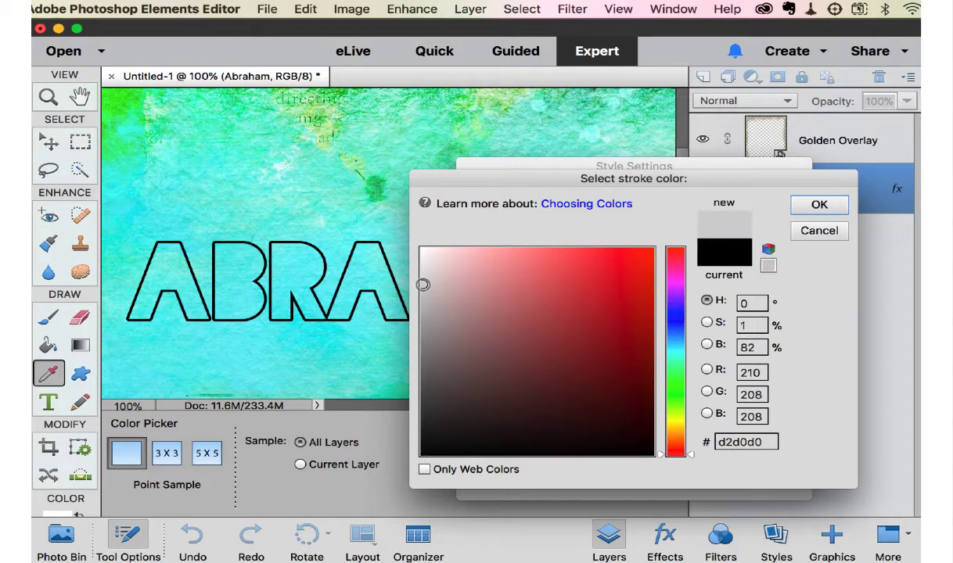
left_click(423, 291)
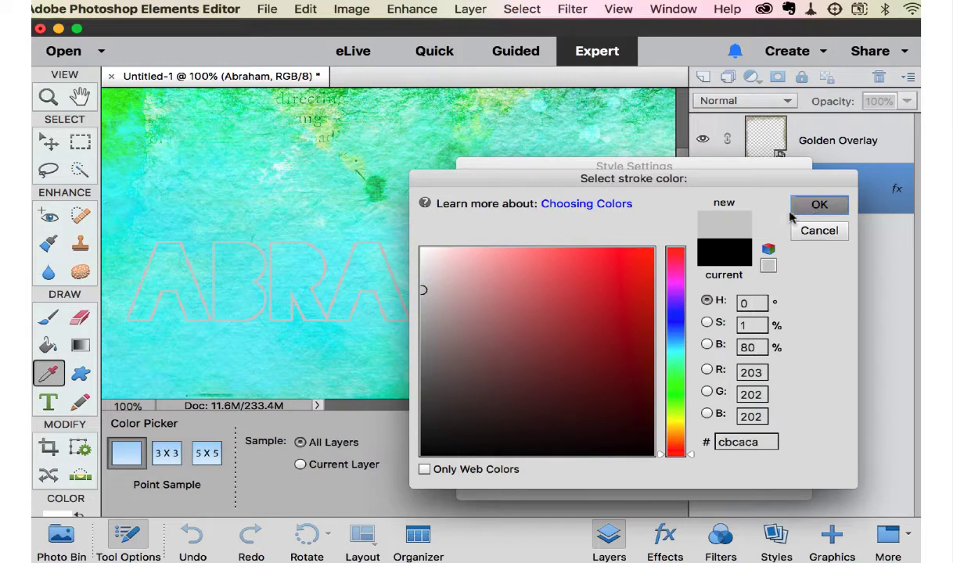
left_click(422, 264)
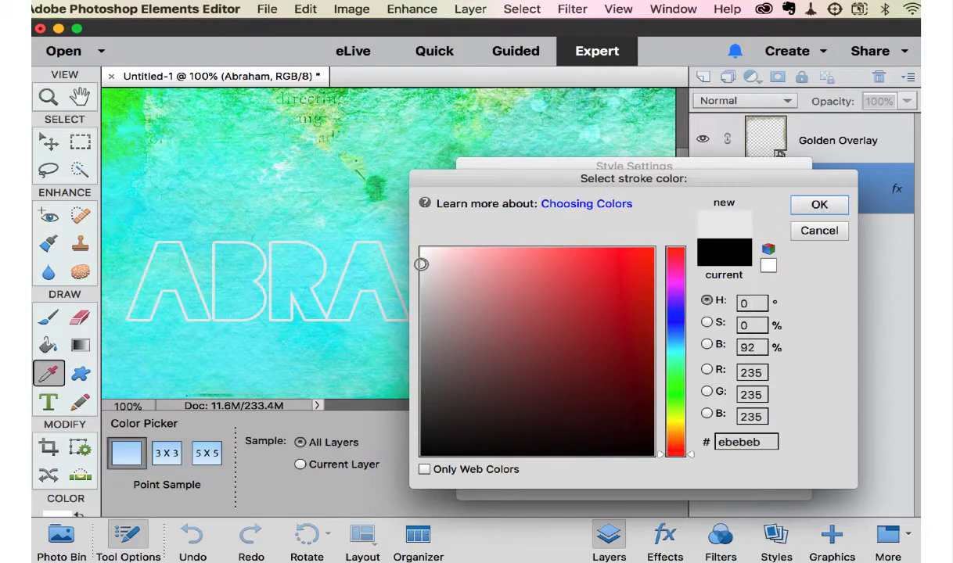
left_click(819, 204)
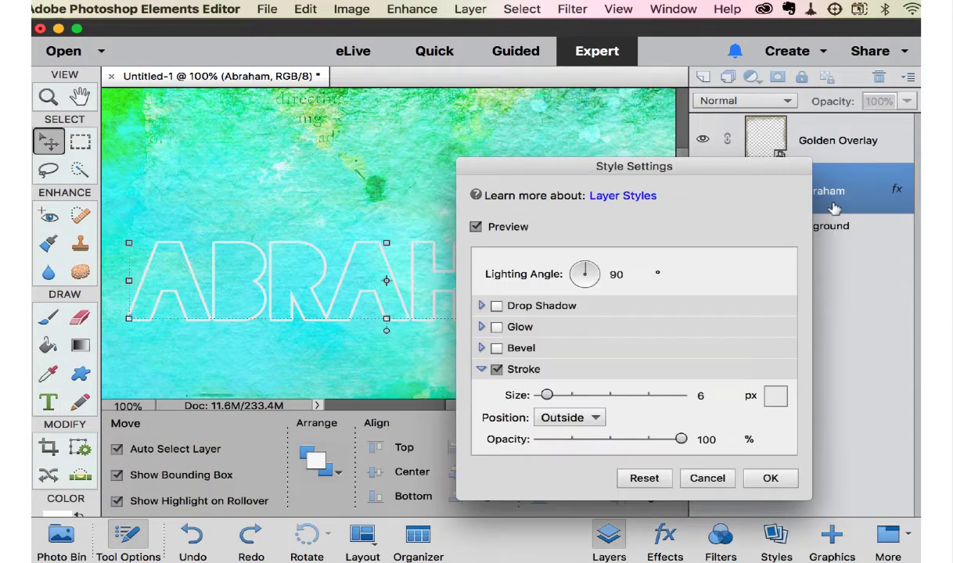
left_click(771, 479)
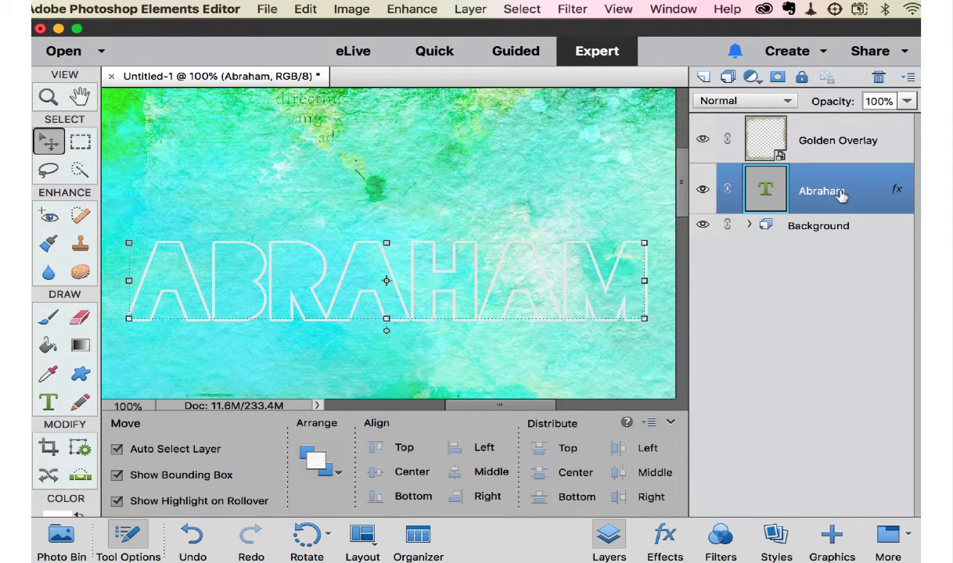
Step: Duplicate the Abraham layer, then tilt the copy slightly clockwise and widen it a little
key("super+j")
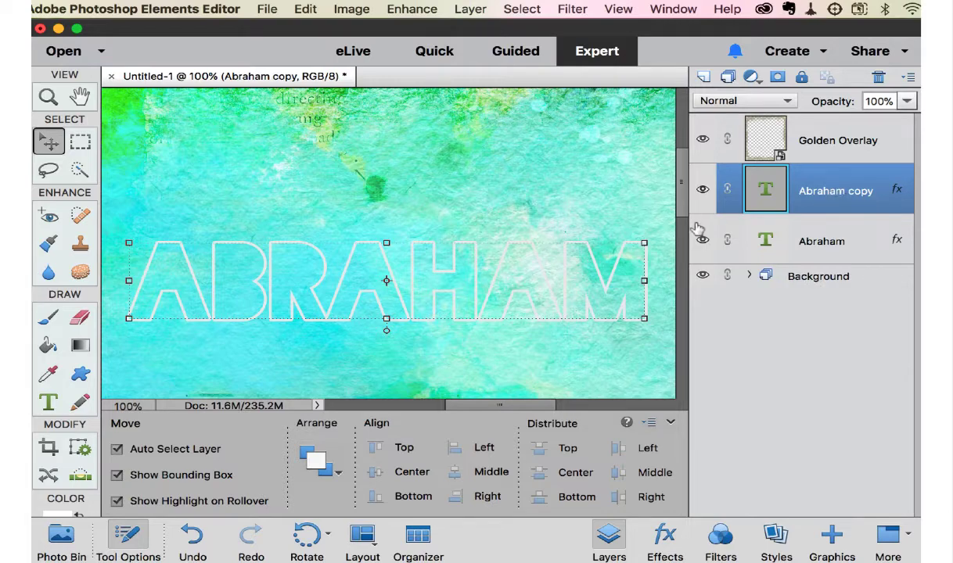
left_click(651, 236)
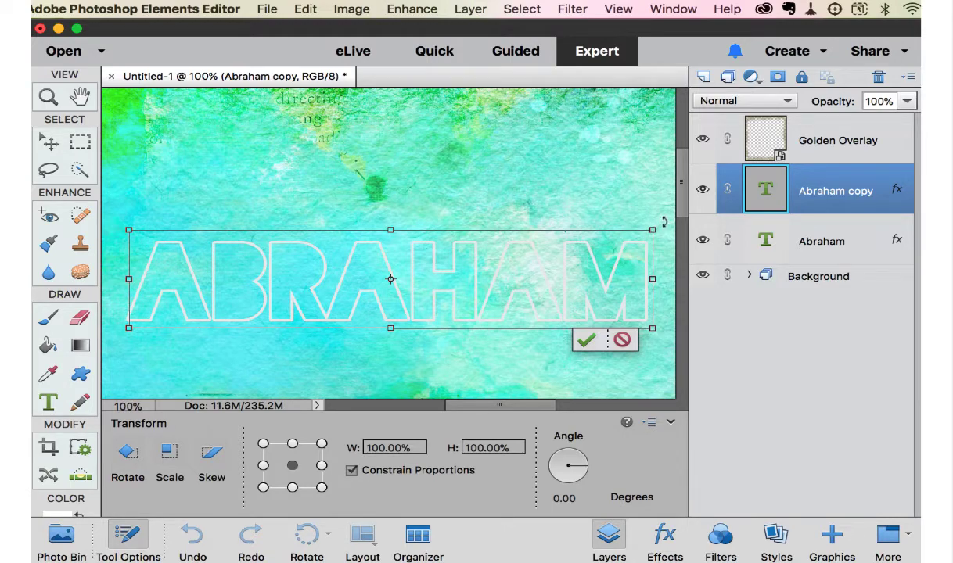
left_click_drag(663, 224, 665, 227)
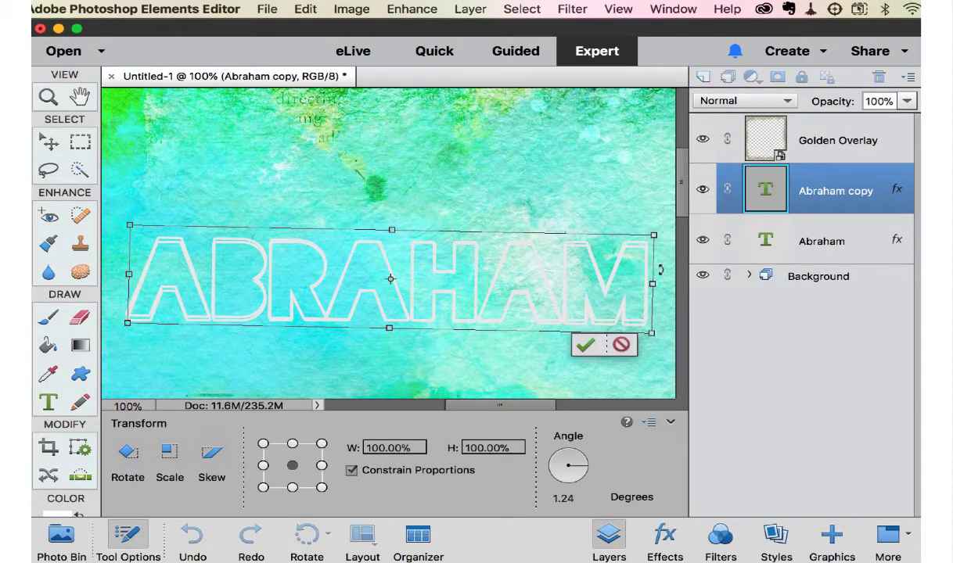
left_click_drag(655, 284, 662, 284)
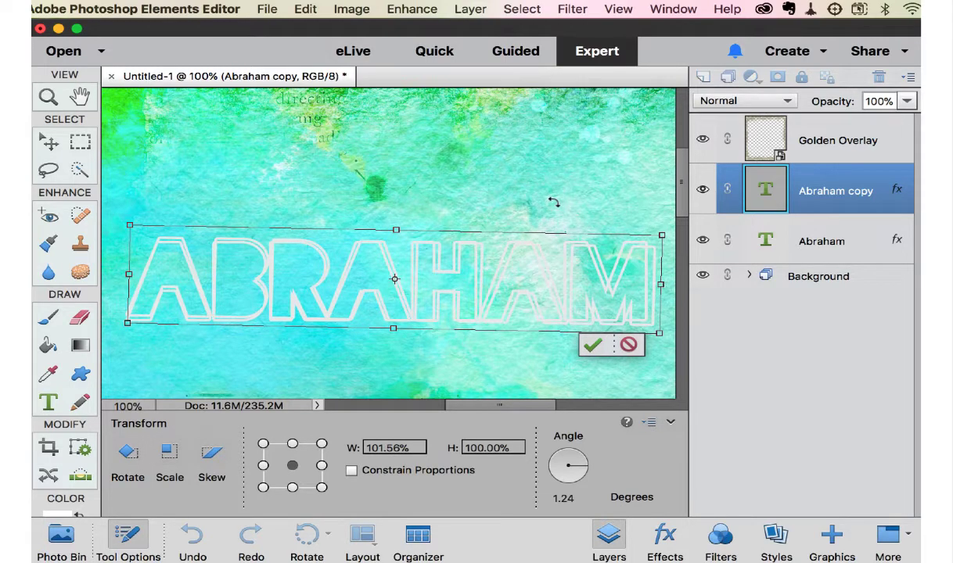
key("Return")
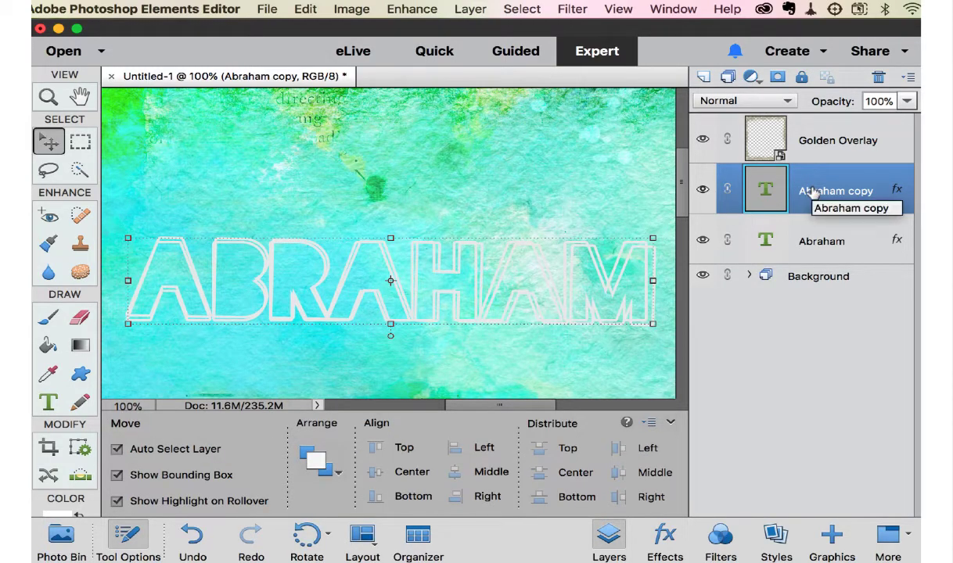
Step: Duplicate it again and widen the second copy slightly to the left
key("super+j")
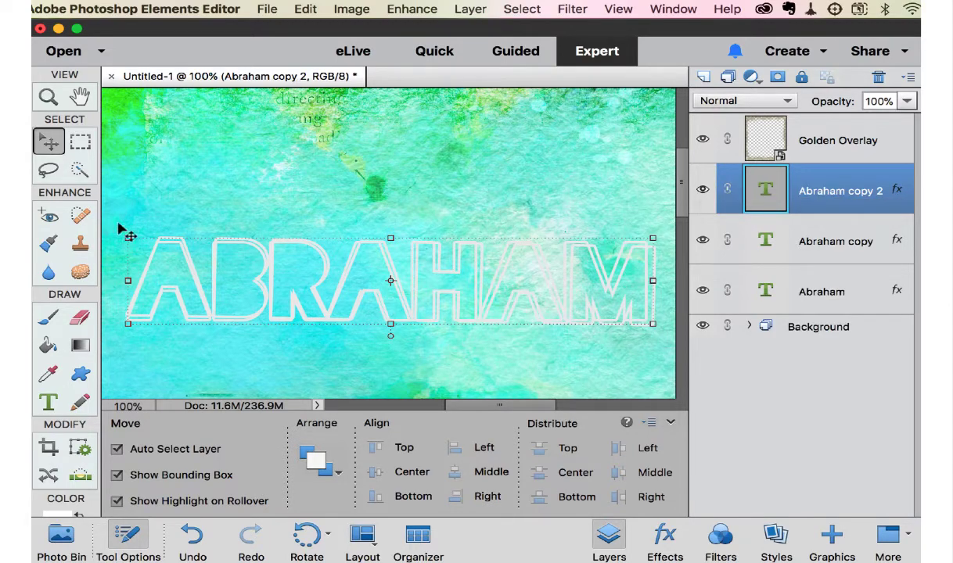
left_click_drag(123, 229, 120, 218)
left_click_drag(126, 285, 117, 285)
key("Return")
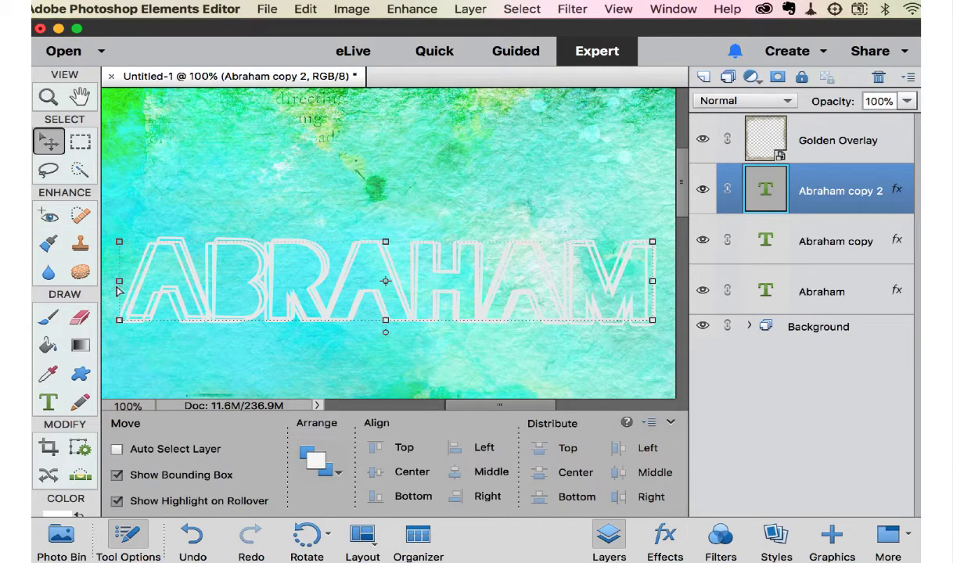
key("super+minus")
key("super+minus")
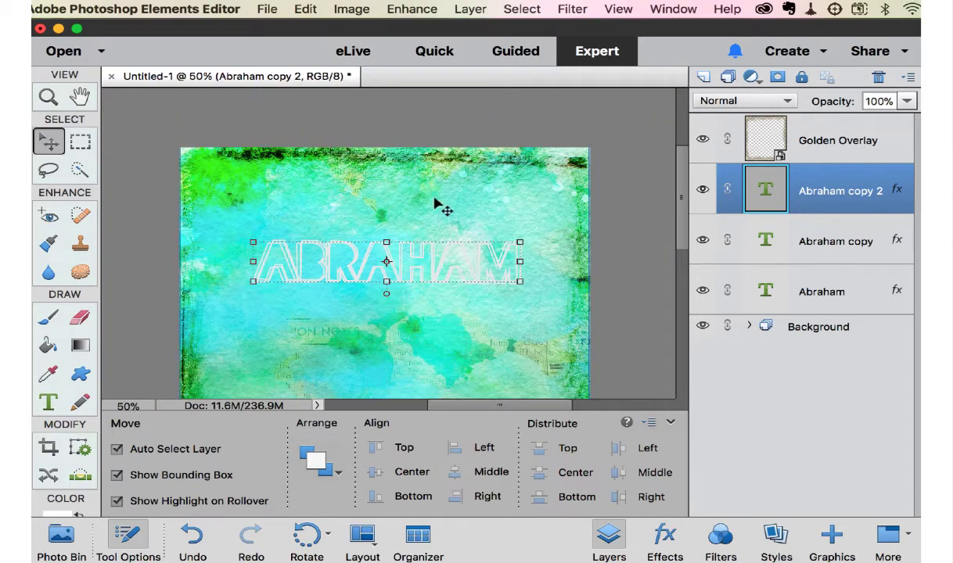
left_click(834, 294)
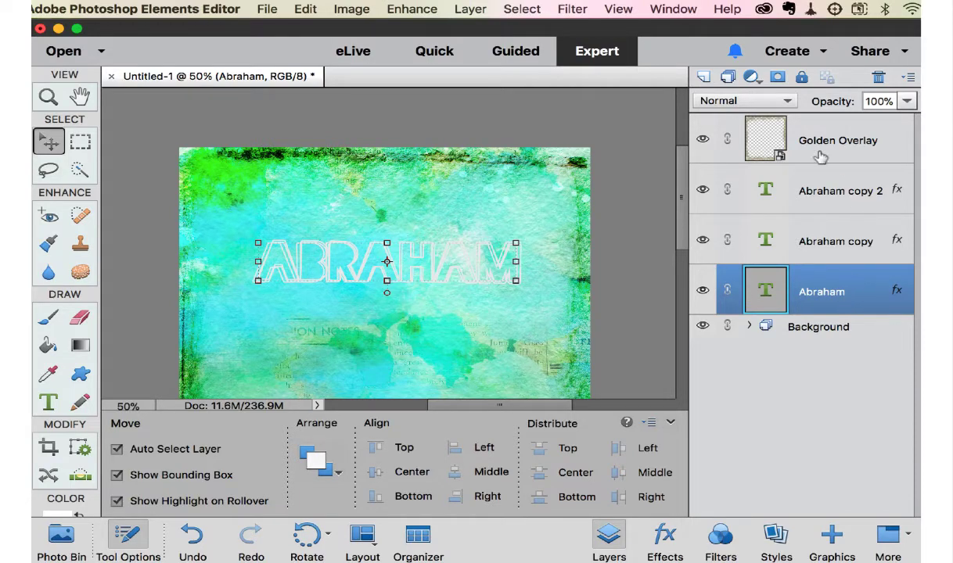
Step: Apply the first Visibility style to the original ABRAHAM layer
left_click(775, 535)
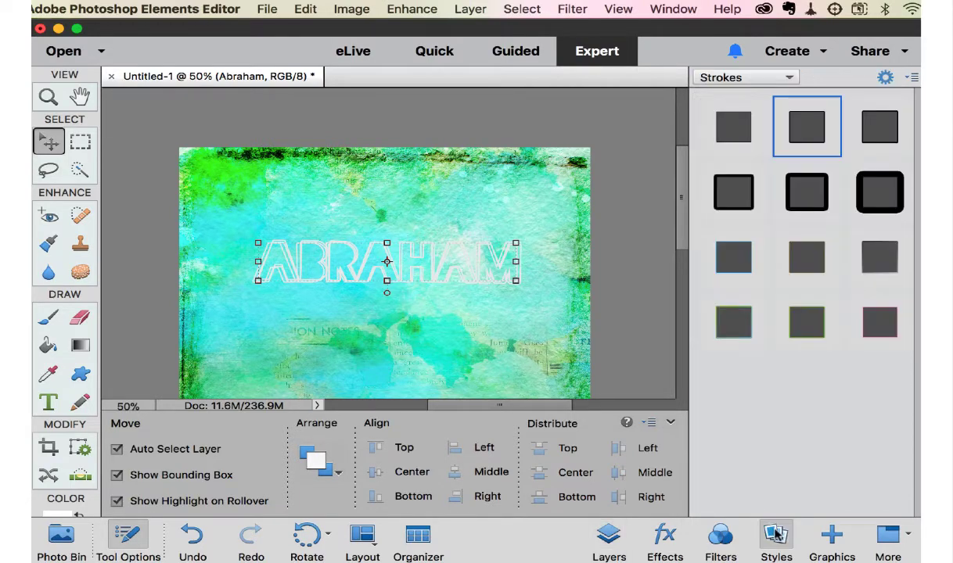
left_click(806, 76)
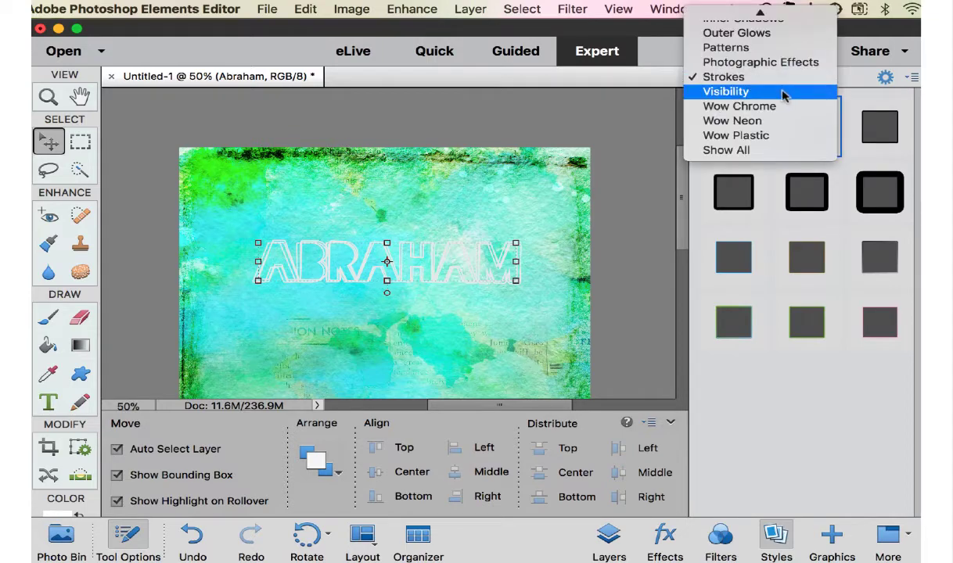
left_click(787, 72)
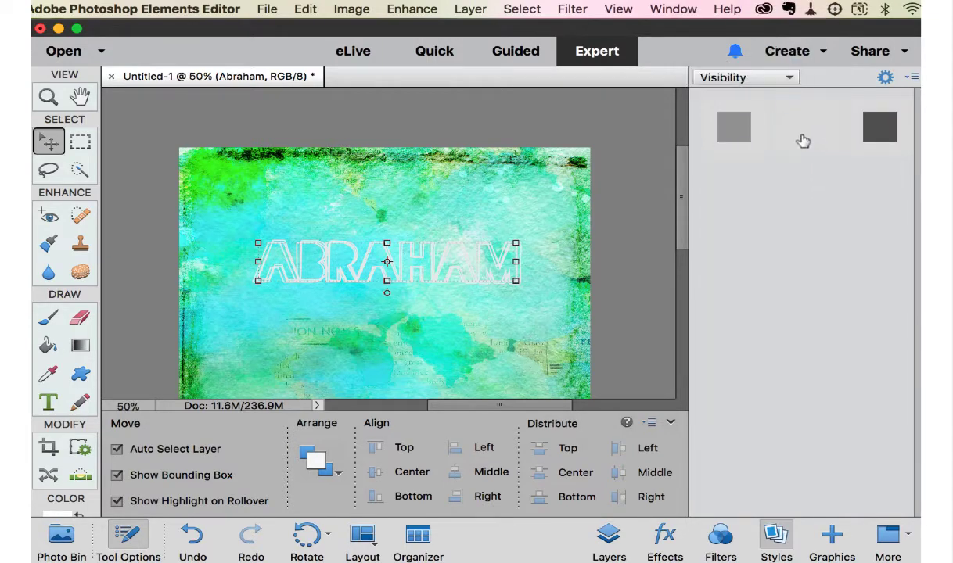
left_click(728, 129)
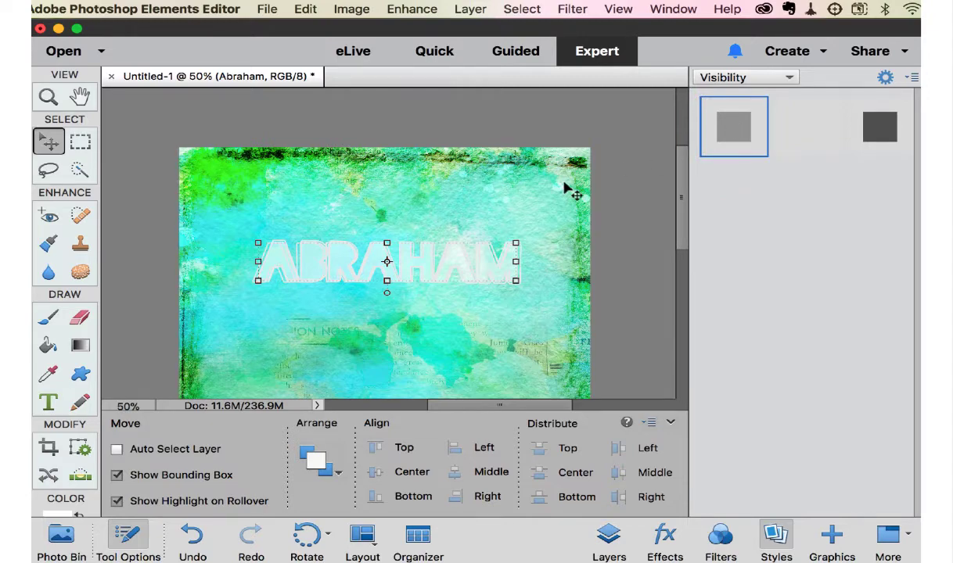
Step: Inspect the layered title up close, then zoom out and return to the Layers list
key("super+equal")
key("super+equal")
left_click(532, 195, "super")
left_click(592, 291)
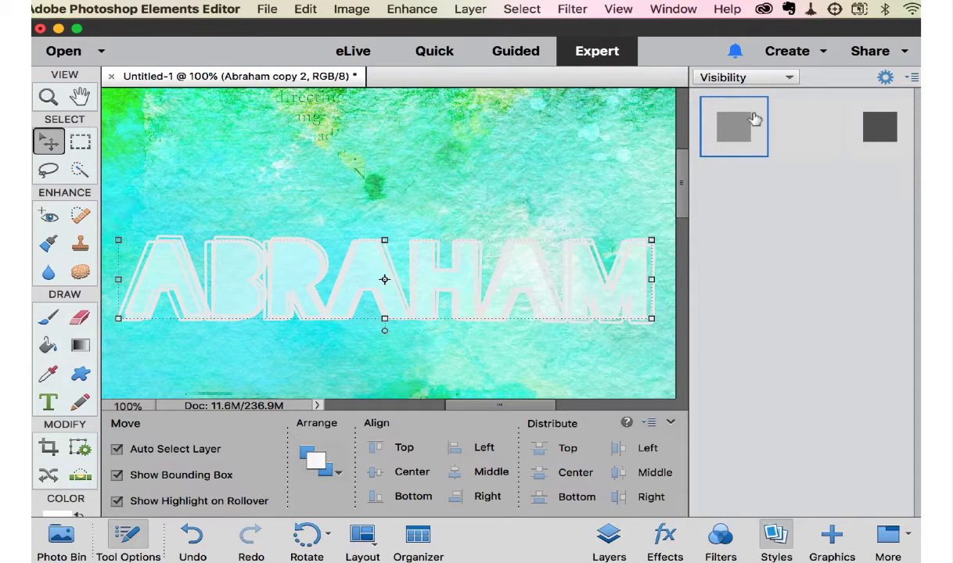
left_click(903, 78)
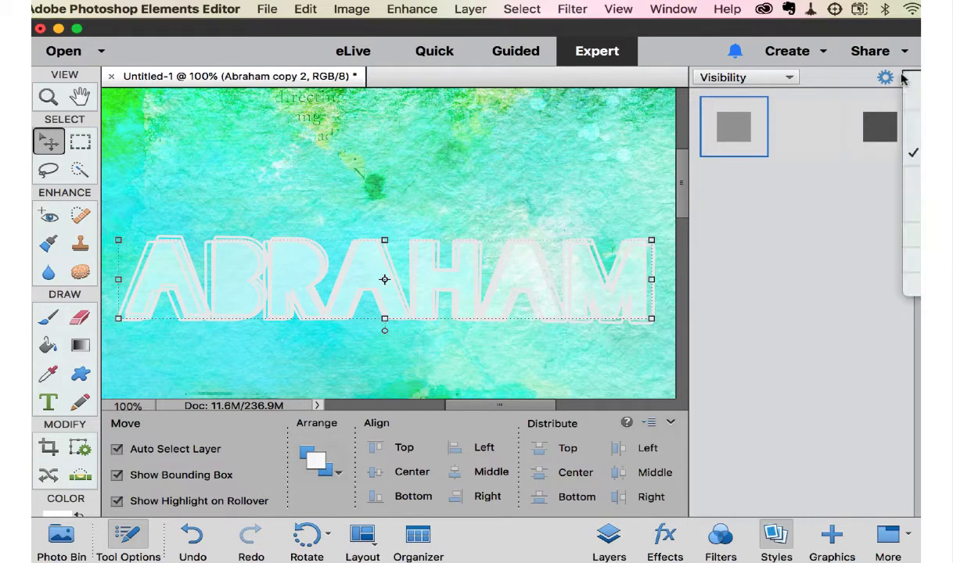
left_click(551, 169)
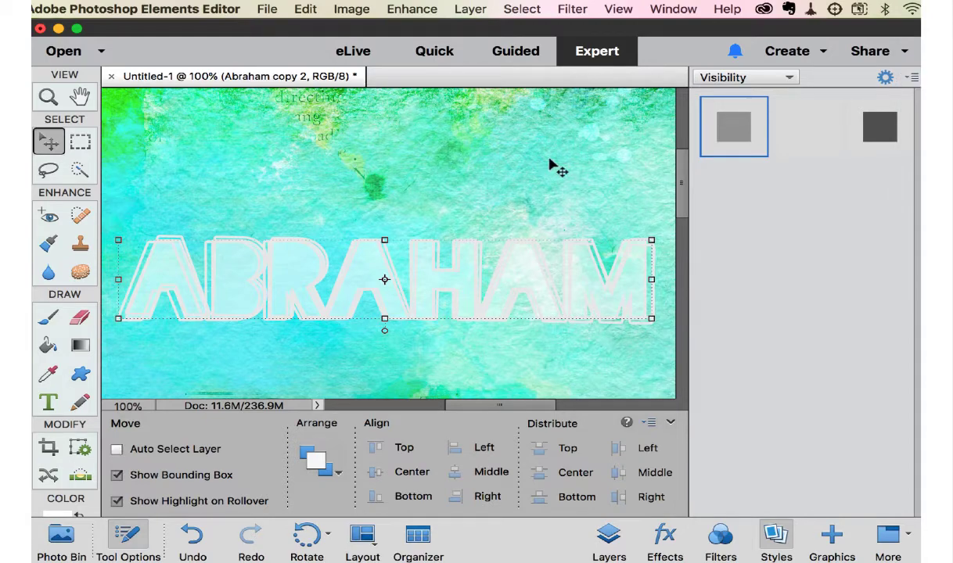
key("super+minus")
key("super+minus")
key("super+minus")
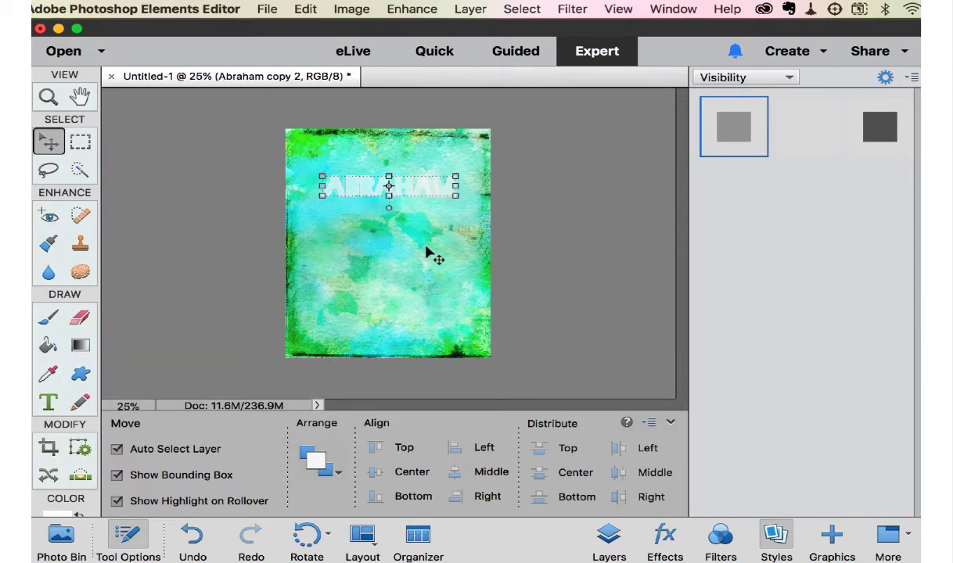
left_click(434, 240)
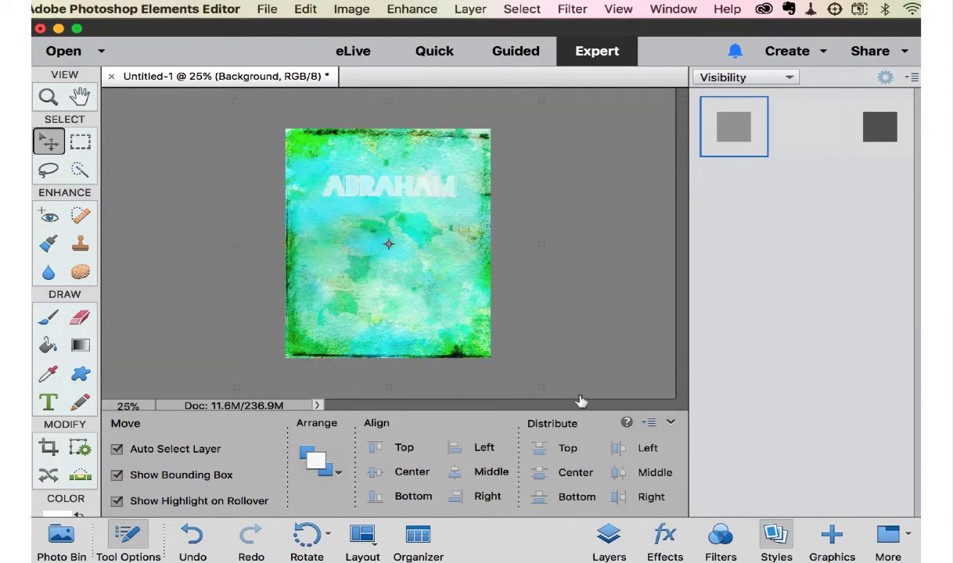
left_click(610, 539)
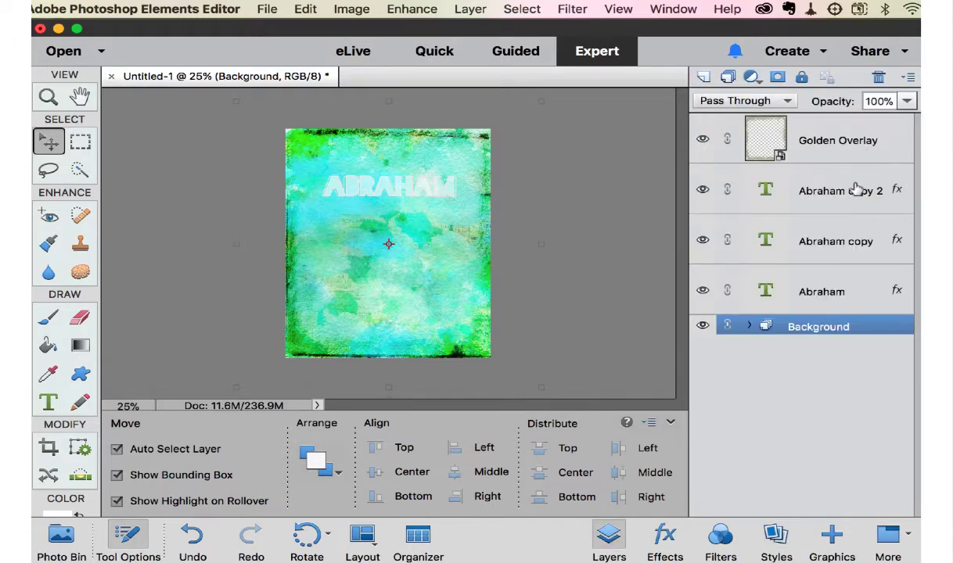
Step: Select Abraham, Abraham copy and Abraham copy 2 and merge them into one layer
left_click(814, 184)
left_click(836, 289, "shift")
right_click(835, 287)
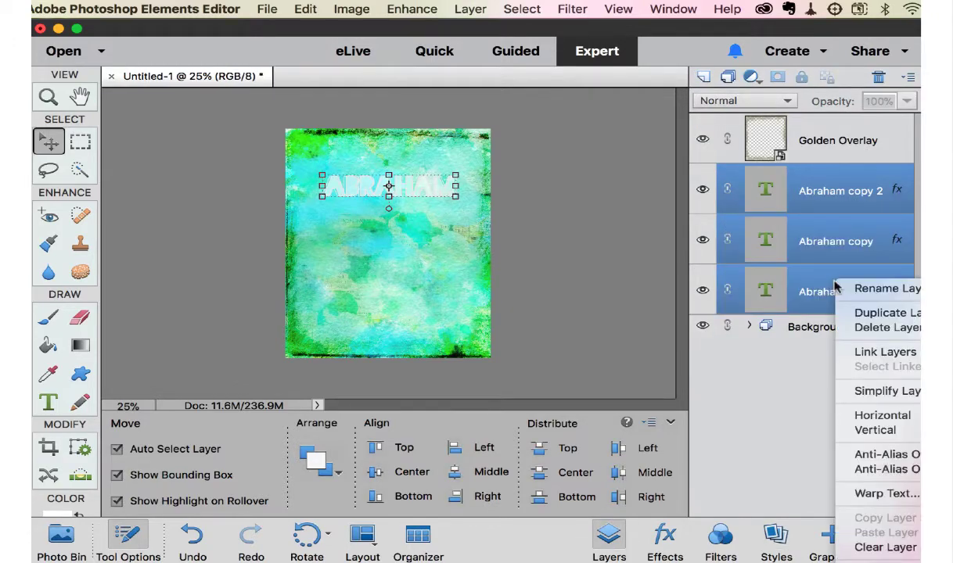
right_click(771, 245)
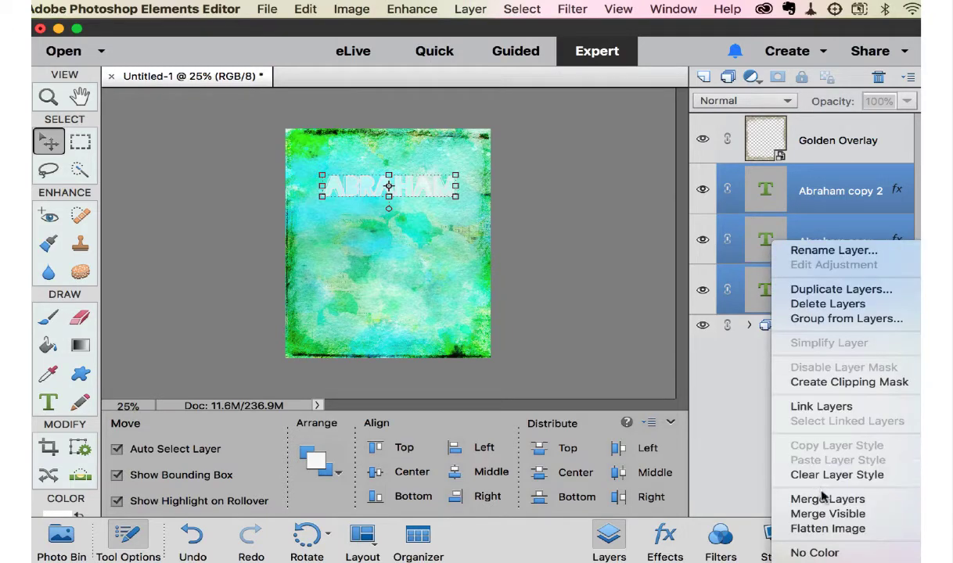
left_click(824, 500)
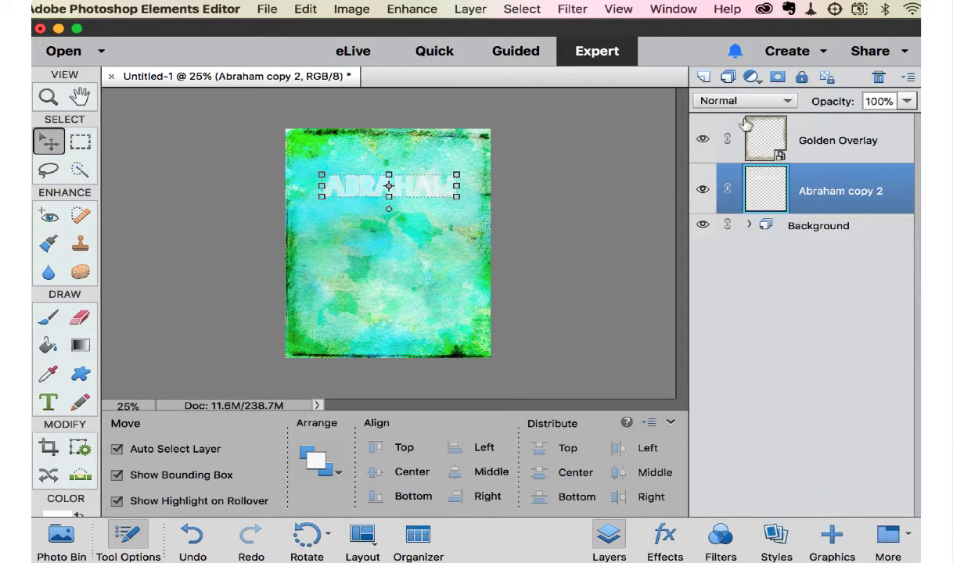
left_click(720, 101)
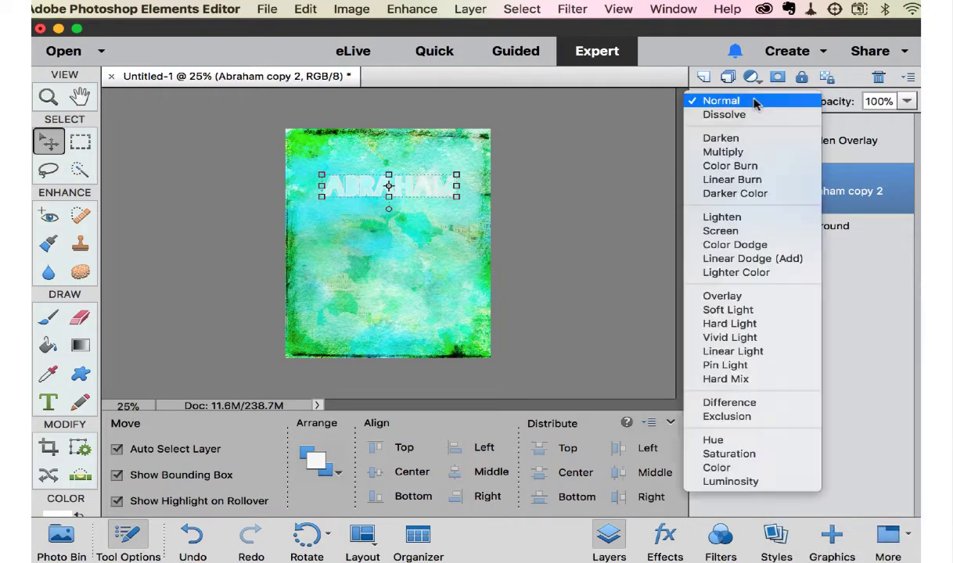
Step: Zoom in on the ABRAHAM title and try Multiply blending on it
left_click(495, 192)
key("ctrl+equal")
key("ctrl+equal")
key("ctrl+equal")
key("ctrl+equal")
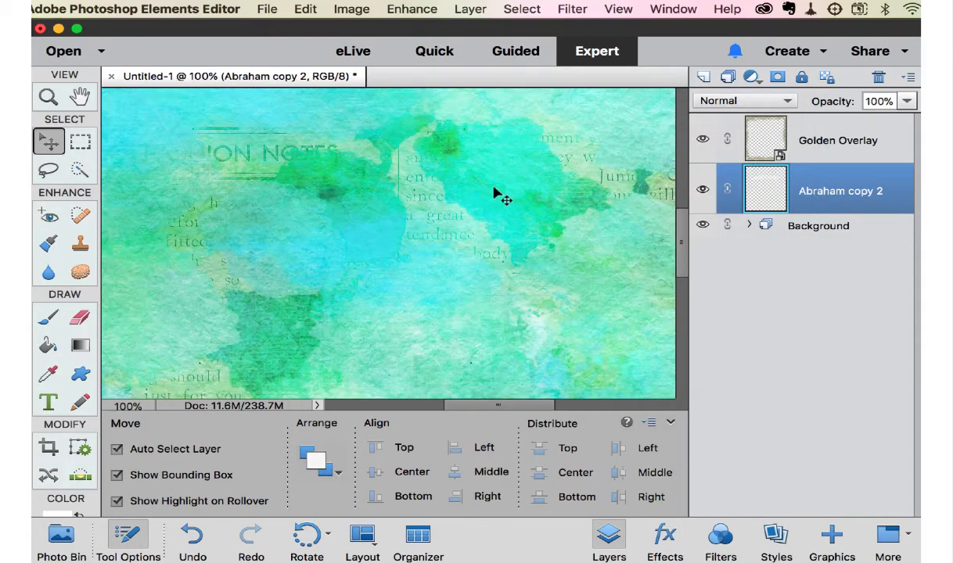
scroll(495, 192, "up", 5)
scroll(495, 192, "up", 3)
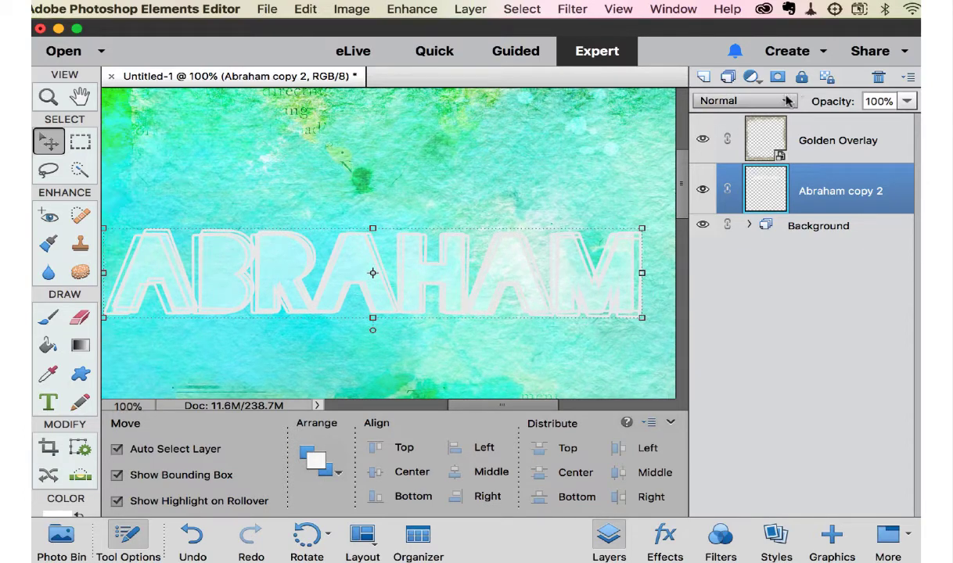
left_click(747, 98)
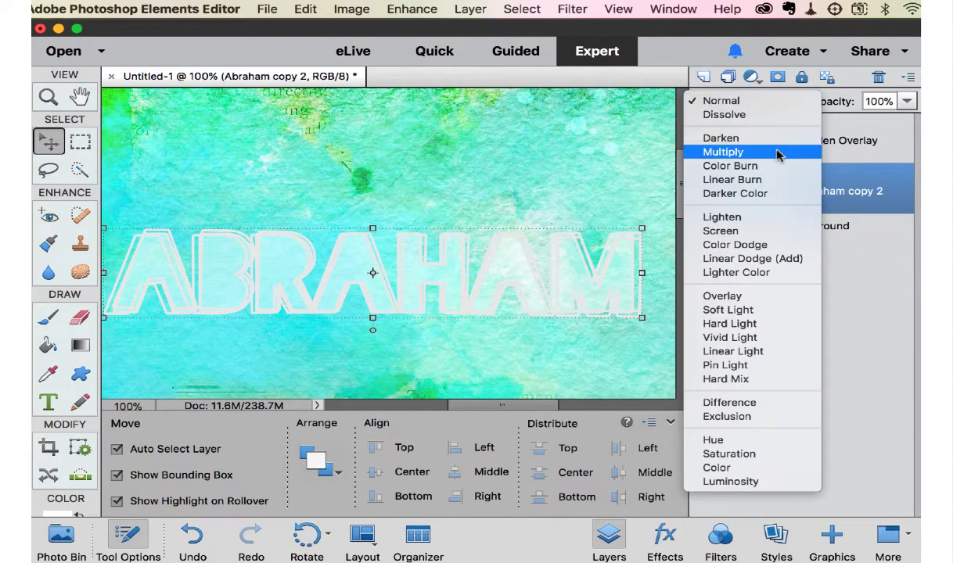
left_click(777, 153)
Step: Try Color Burn and Linear Burn, then revert the text to Normal and zoom out
left_click(784, 101)
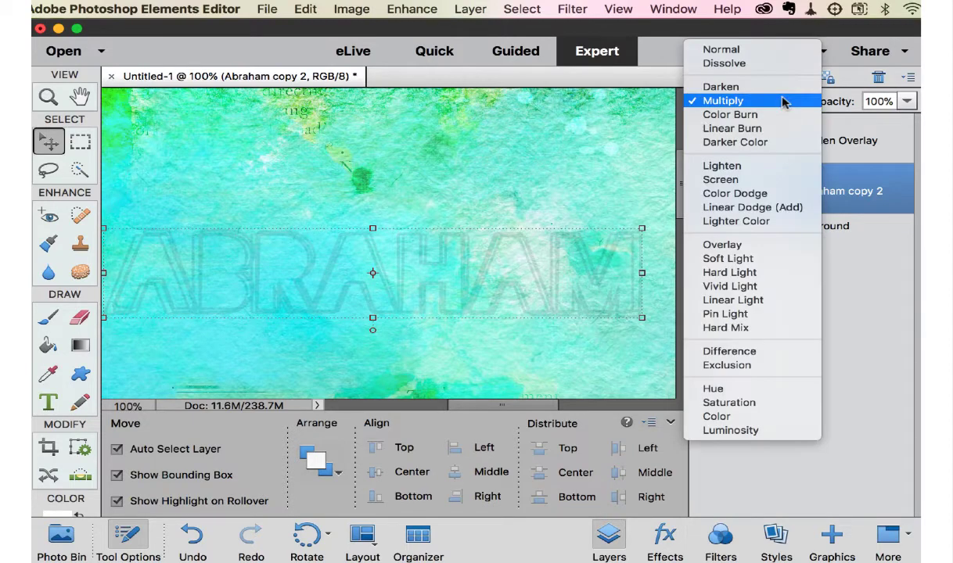
left_click(744, 115)
left_click(732, 100)
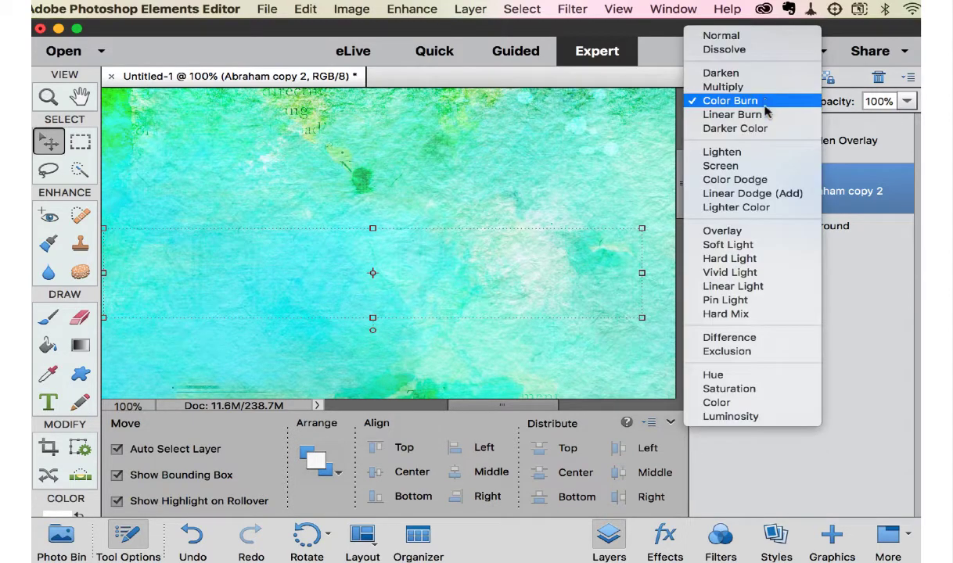
left_click(760, 115)
left_click(739, 101)
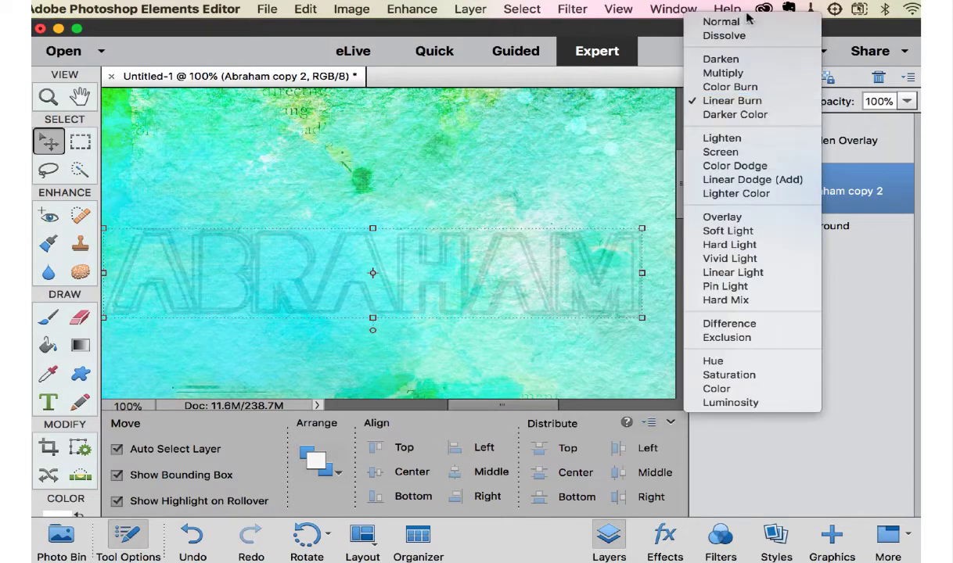
left_click(721, 21)
left_click(534, 170)
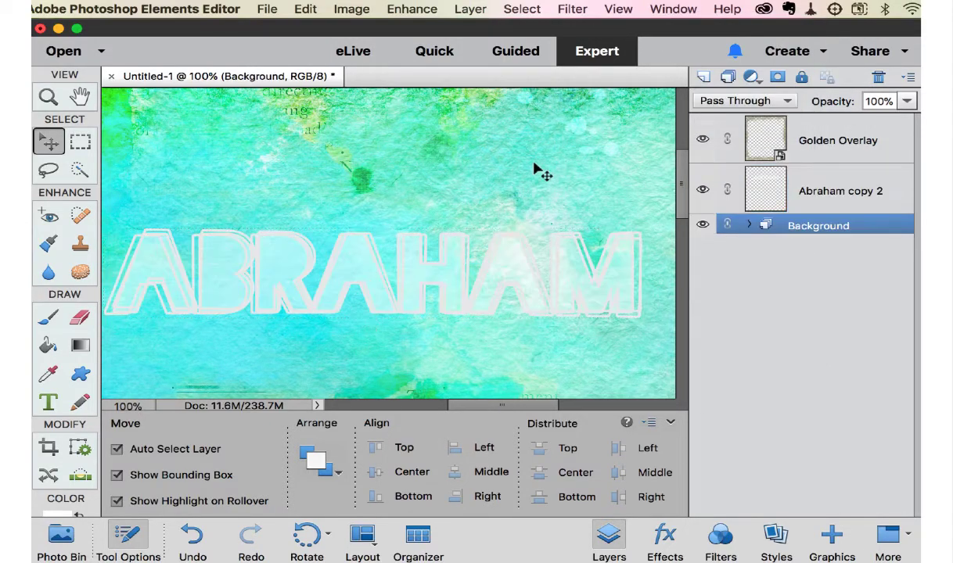
key("ctrl+minus")
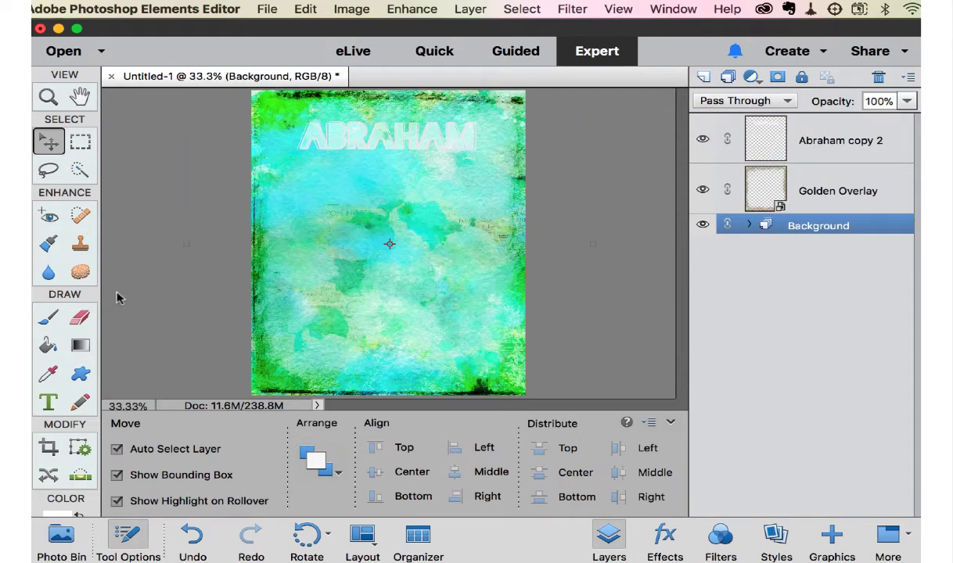
Step: Place the stone pile PNG from the 12Bibie Eras Kits > 1.3 Flood folder
left_click(260, 10)
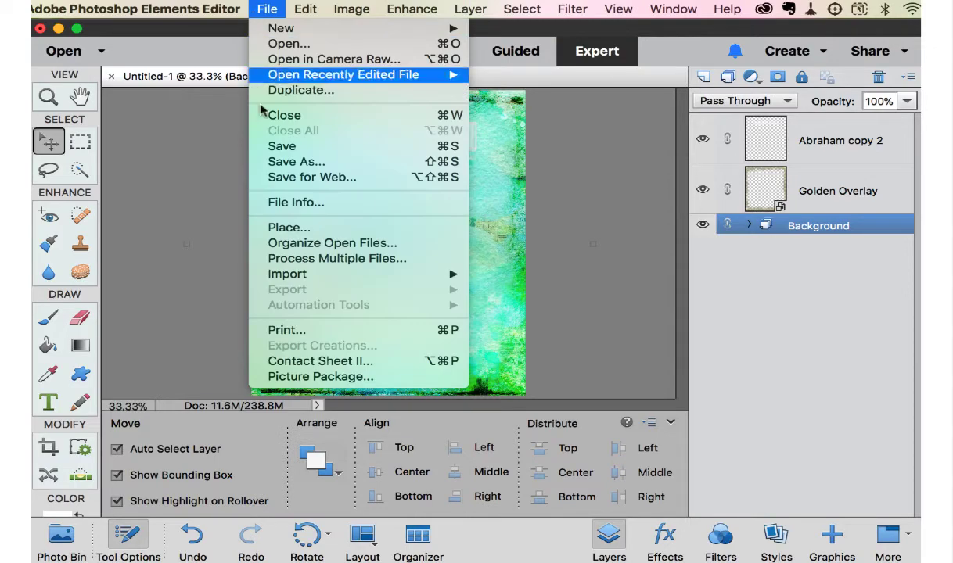
left_click(297, 225)
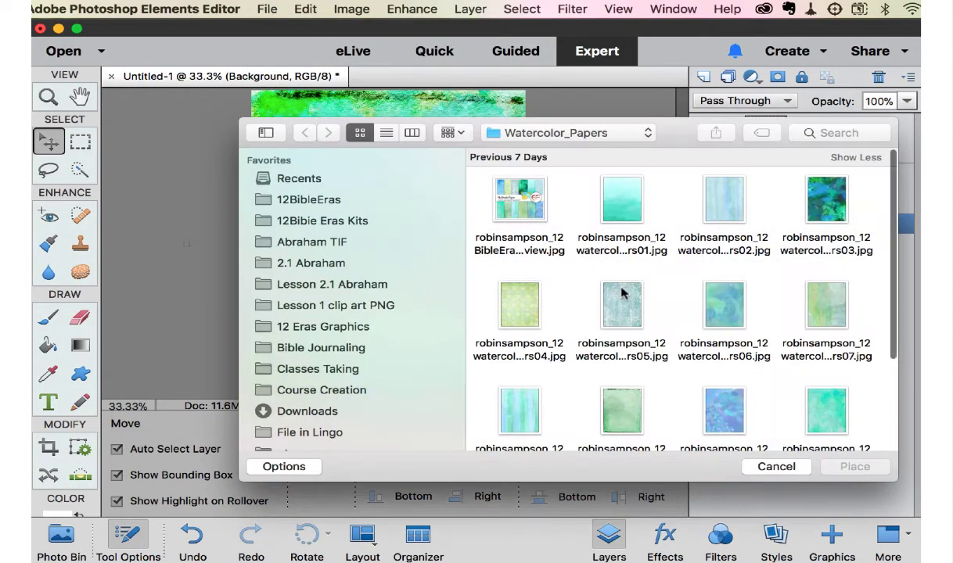
left_click(354, 222)
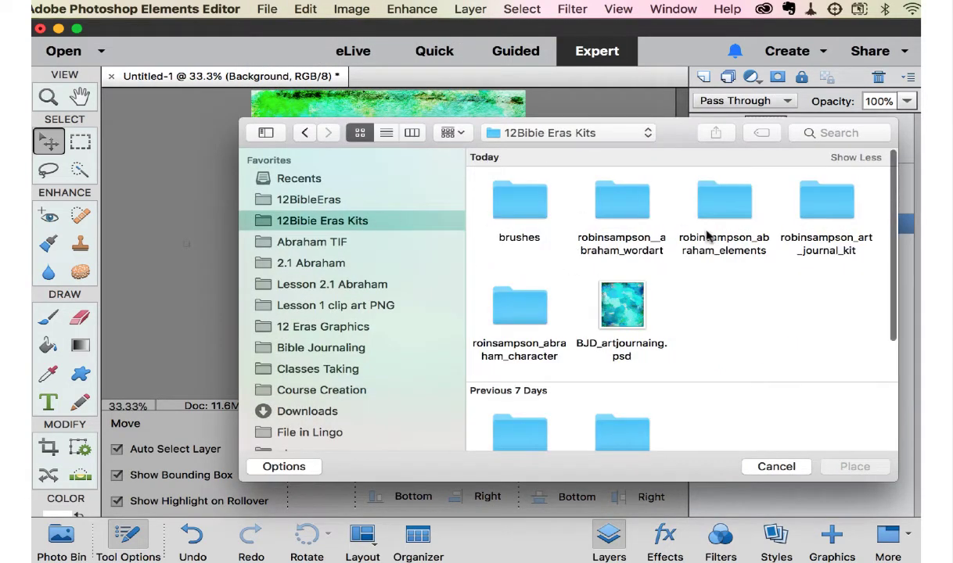
scroll(627, 226, "down", 5)
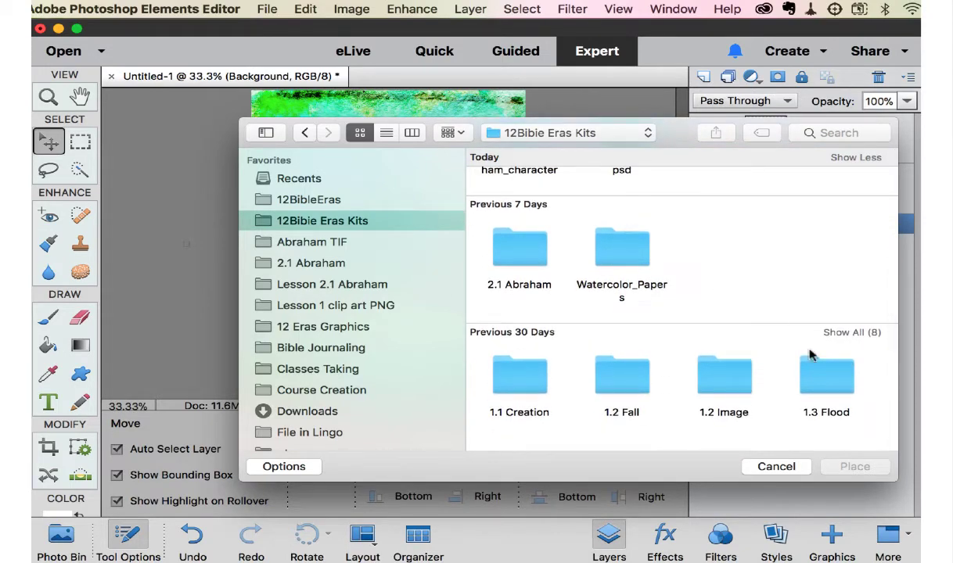
double_click(792, 362)
scroll(771, 287, "down", 15)
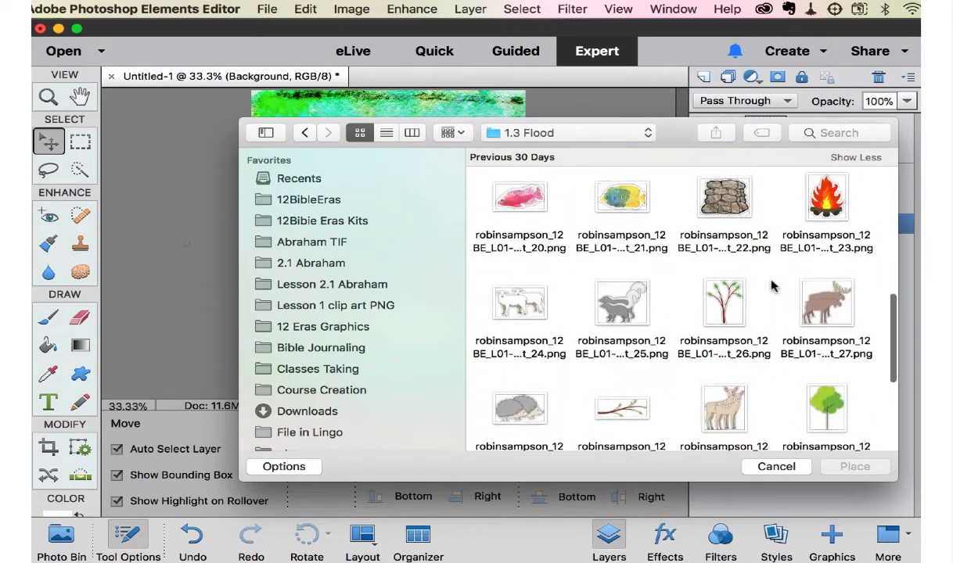
double_click(699, 266)
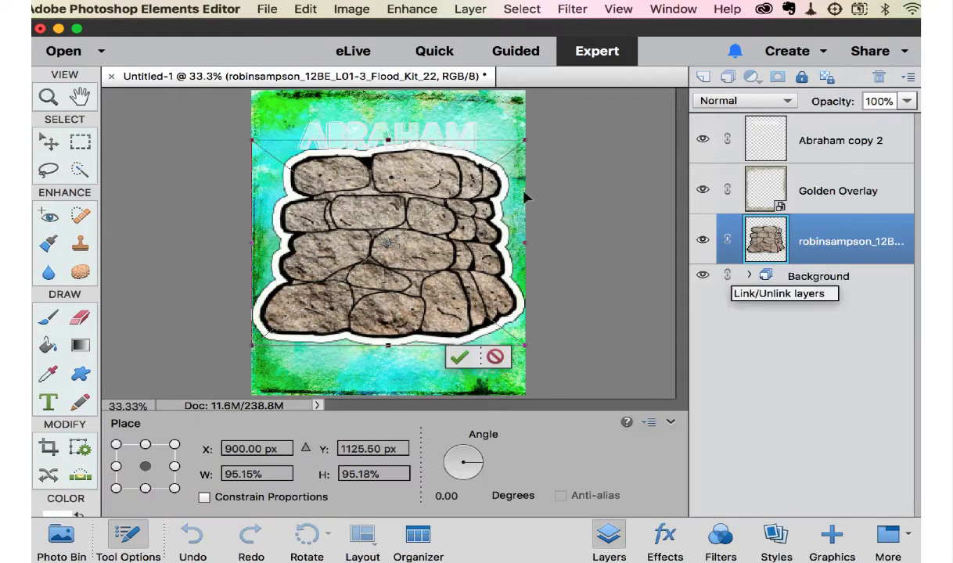
Step: Shrink the stones to about a third, move them to lower centre, and blend with Multiply
left_click_drag(524, 138, 352, 274)
left_click_drag(332, 311, 395, 313)
key("Return")
left_click(751, 100)
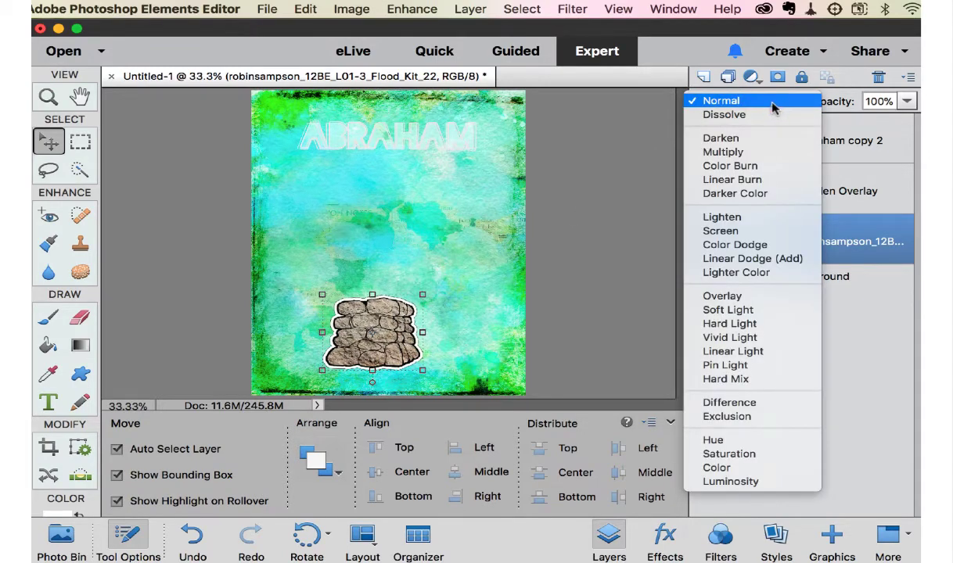
left_click(751, 152)
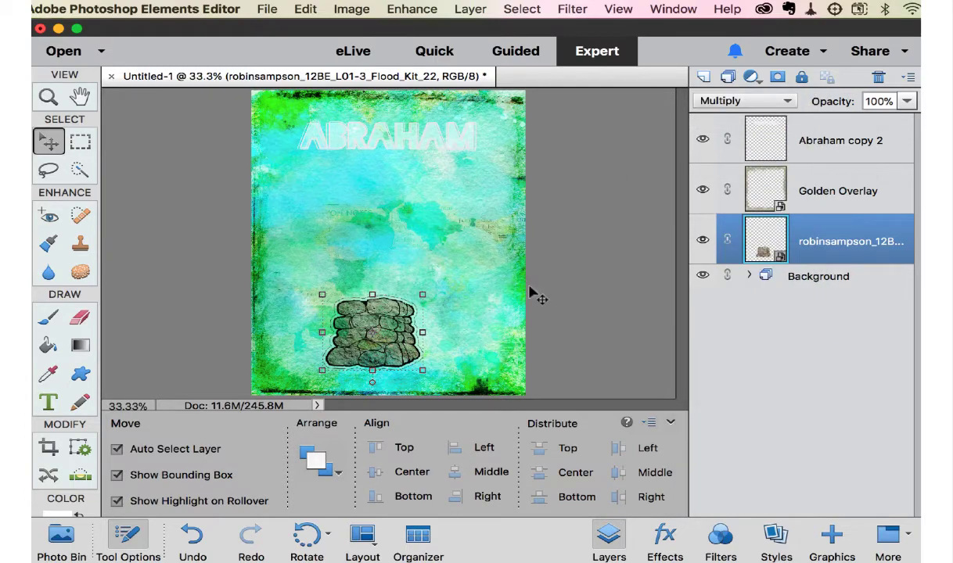
left_click(456, 247)
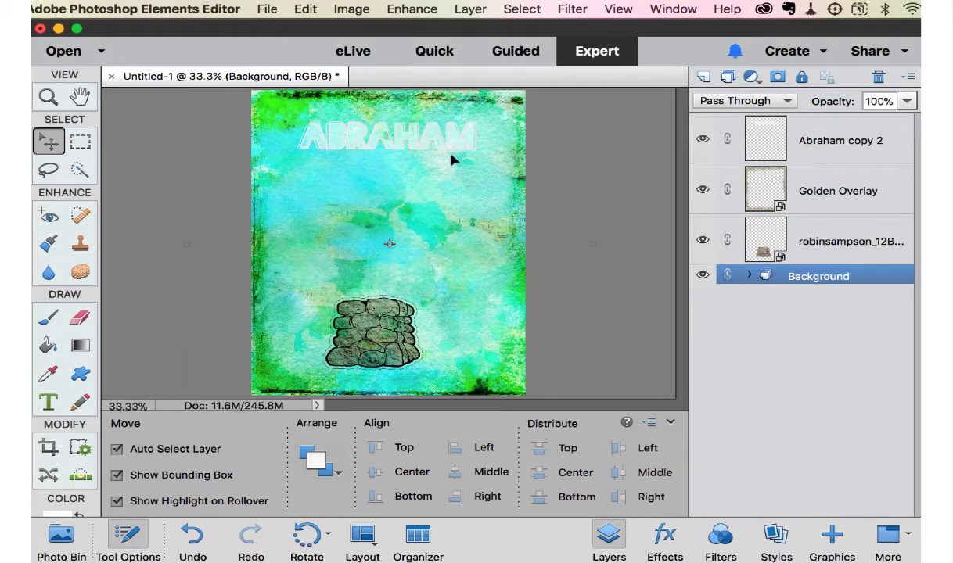
left_click(267, 9)
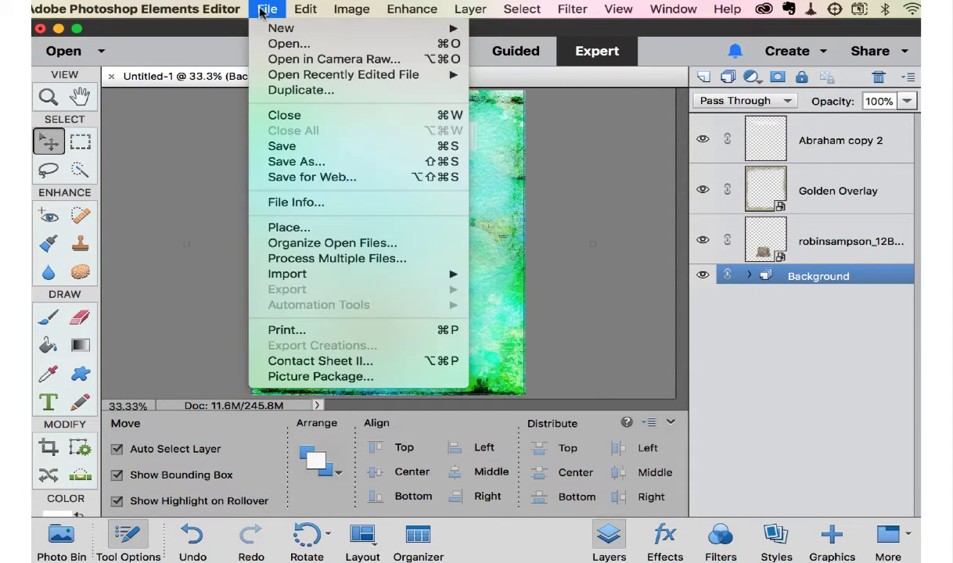
Step: Place abraham character s01.png, shrunk to about a fifth, to the right of the stones
left_click(286, 227)
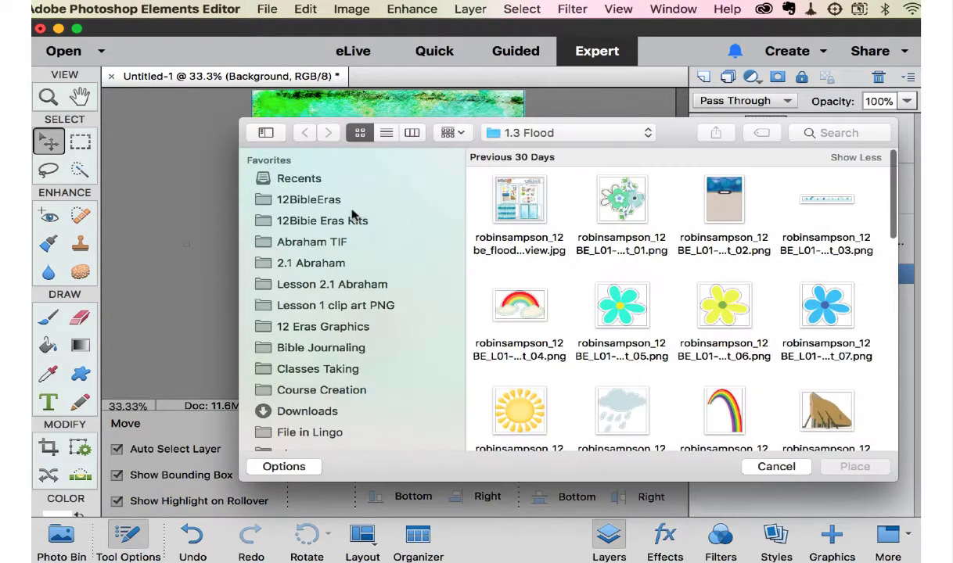
left_click(351, 221)
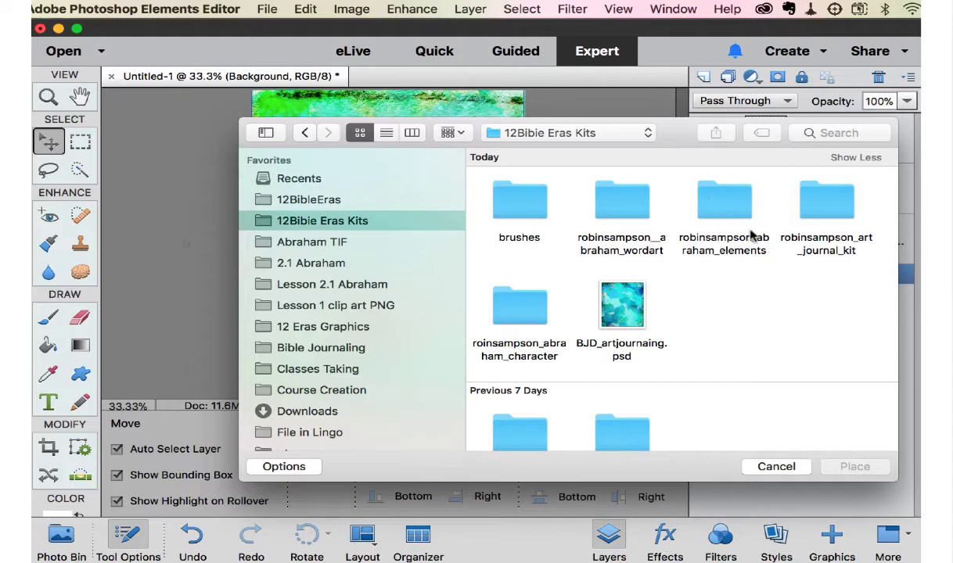
double_click(494, 294)
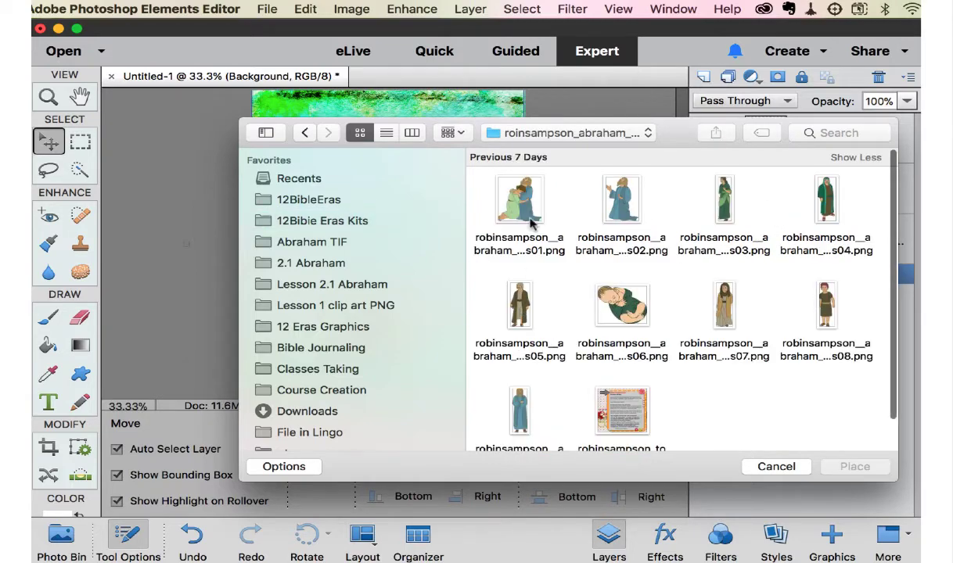
left_click(519, 195)
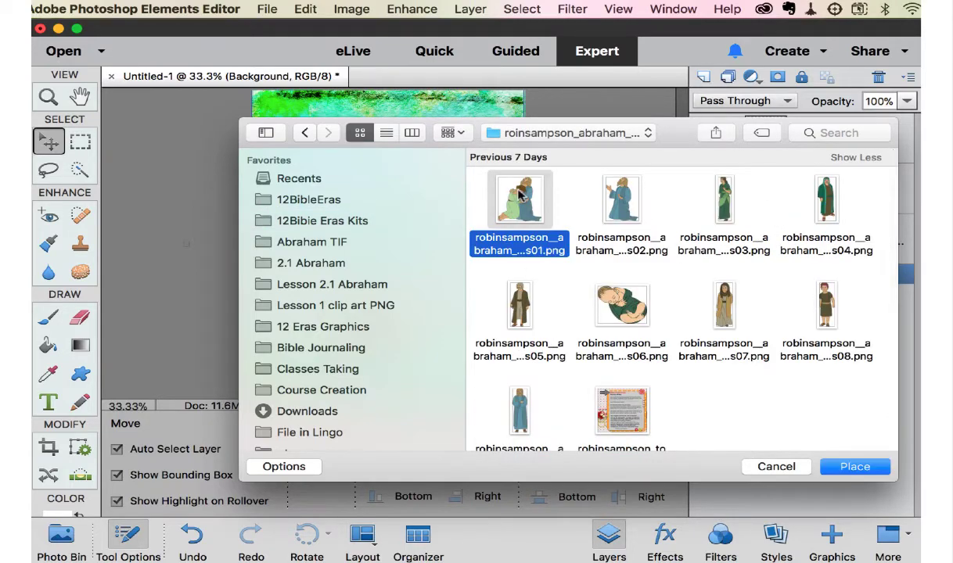
double_click(519, 194)
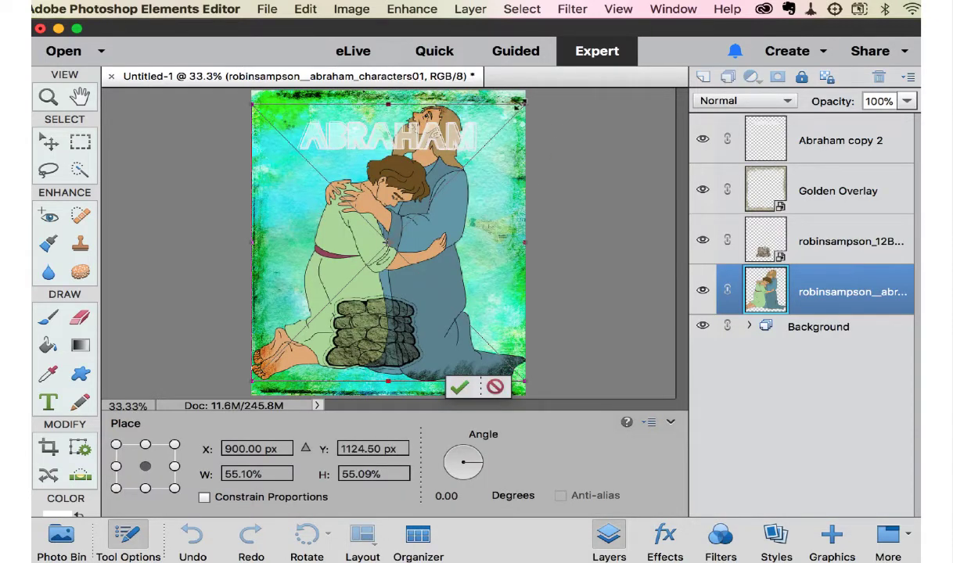
left_click_drag(518, 103, 341, 299)
left_click_drag(316, 340, 456, 329)
key("Return")
Step: Bring the figures to the top, nudge the stones down-left, and enlarge the figures to about 128% × 136%
key("super+shift+bracketright")
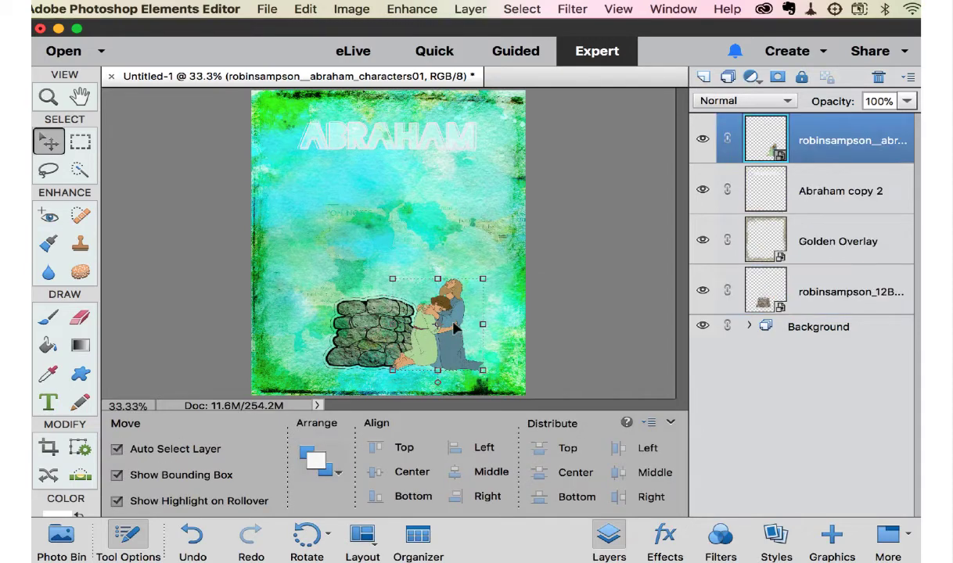
left_click_drag(367, 329, 450, 354)
left_click(464, 213)
left_click(458, 309)
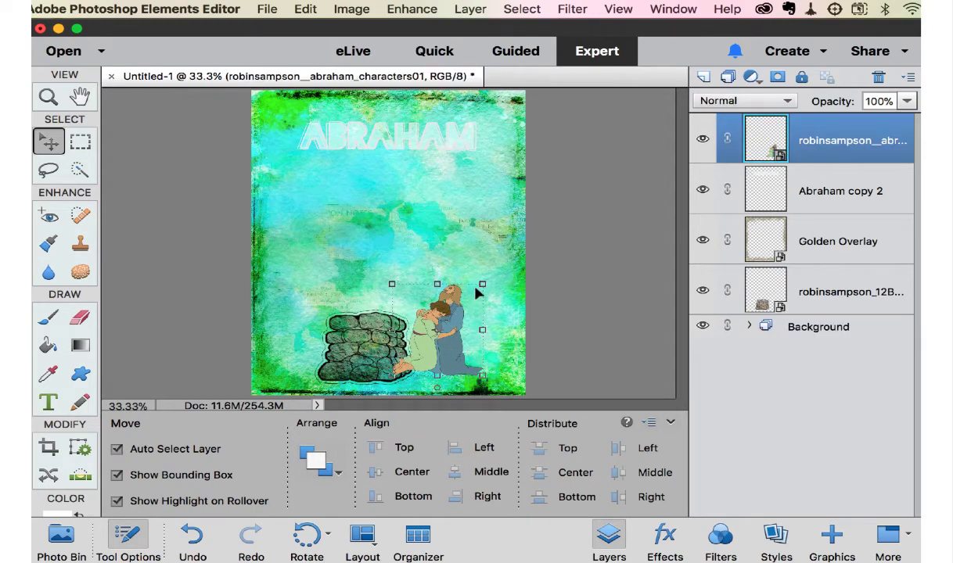
left_click_drag(481, 286, 507, 251)
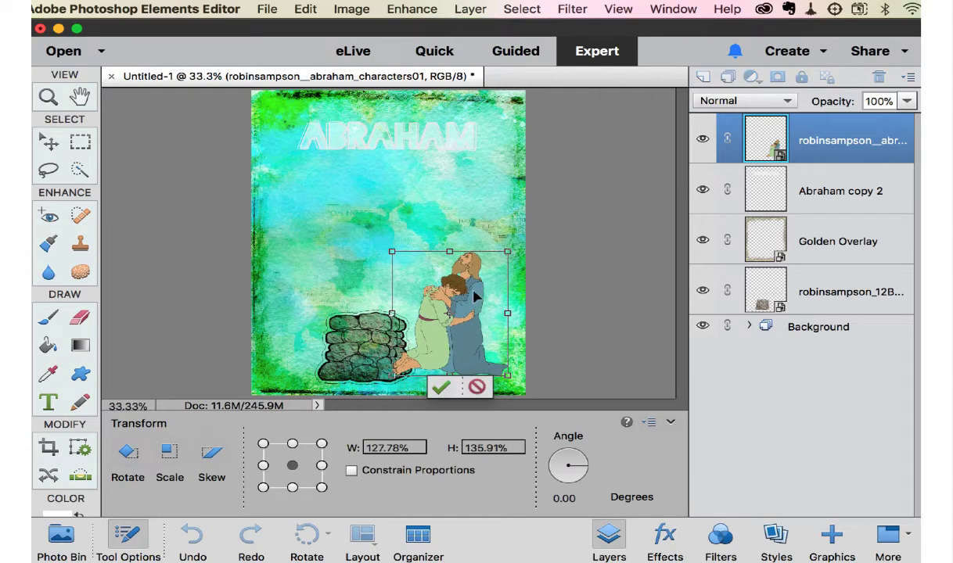
key("Return")
left_click(415, 205)
left_click(450, 296)
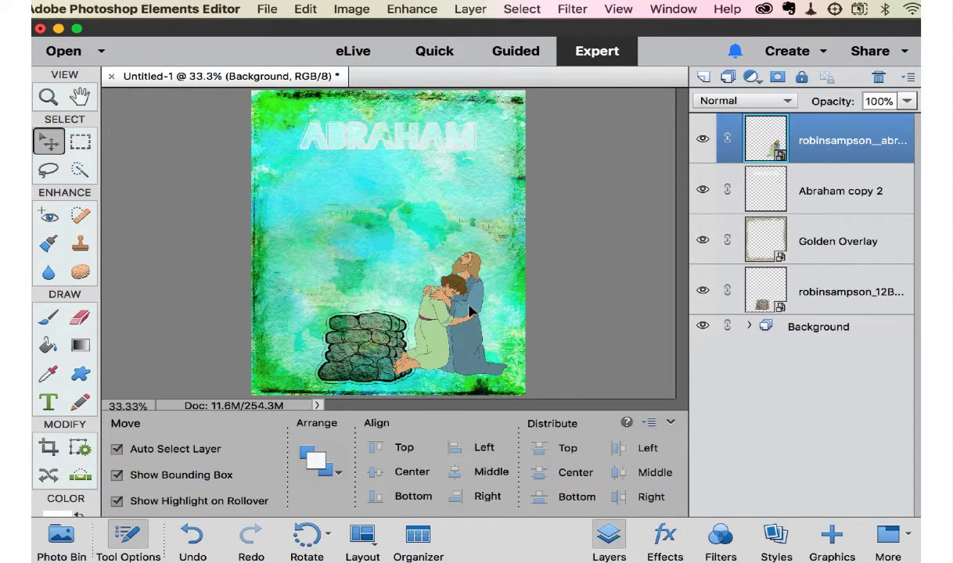
left_click(359, 202)
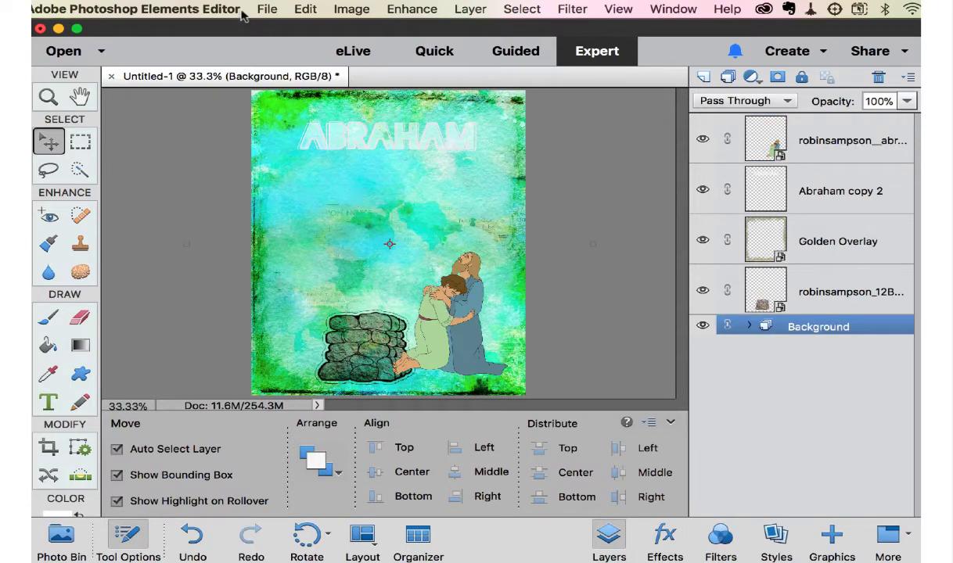
Step: Place the rambush image, zoom in to 66.7%, and select the rambush layer
left_click(266, 9)
left_click(379, 217)
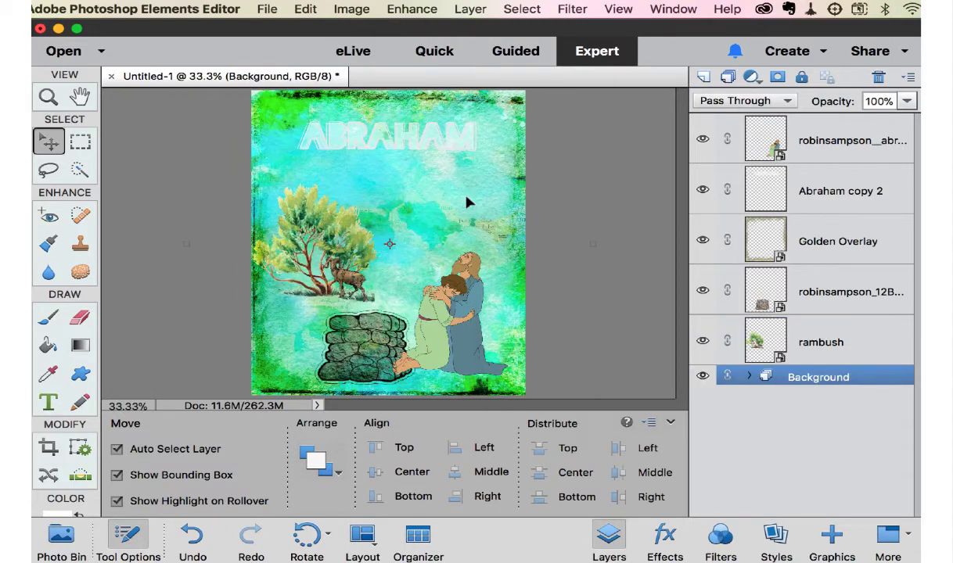
key("super+equal")
key("super+equal")
scroll(435, 267, "down", 5)
scroll(436, 267, "left", 4)
scroll(436, 267, "up", 5)
scroll(436, 267, "down", 8)
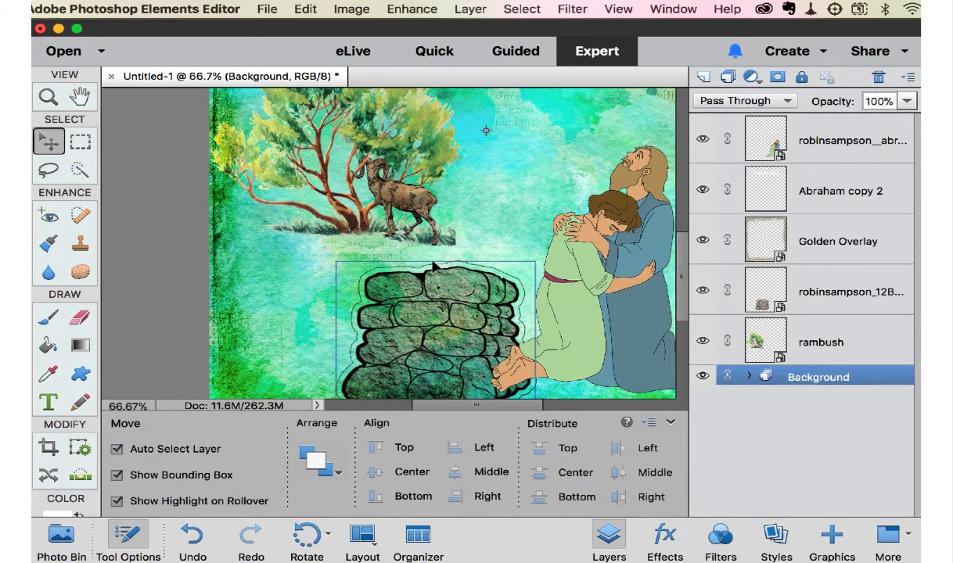
scroll(435, 267, "up", 3)
scroll(434, 268, "right", 1)
left_click(400, 245)
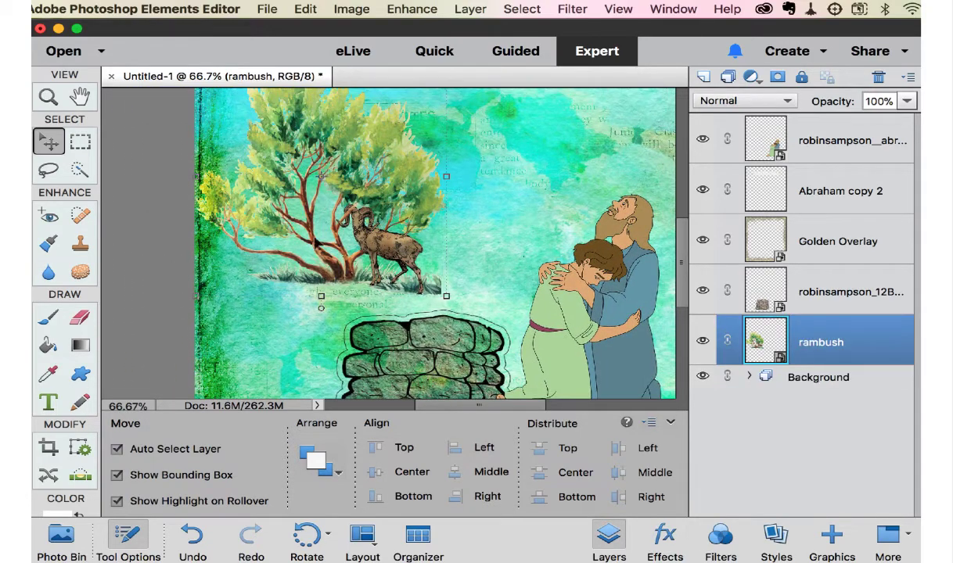
Step: Choose the Brush tool with the 49 starburst tip, picker shown as Small Thumbnail
left_click(43, 316)
left_click(456, 450)
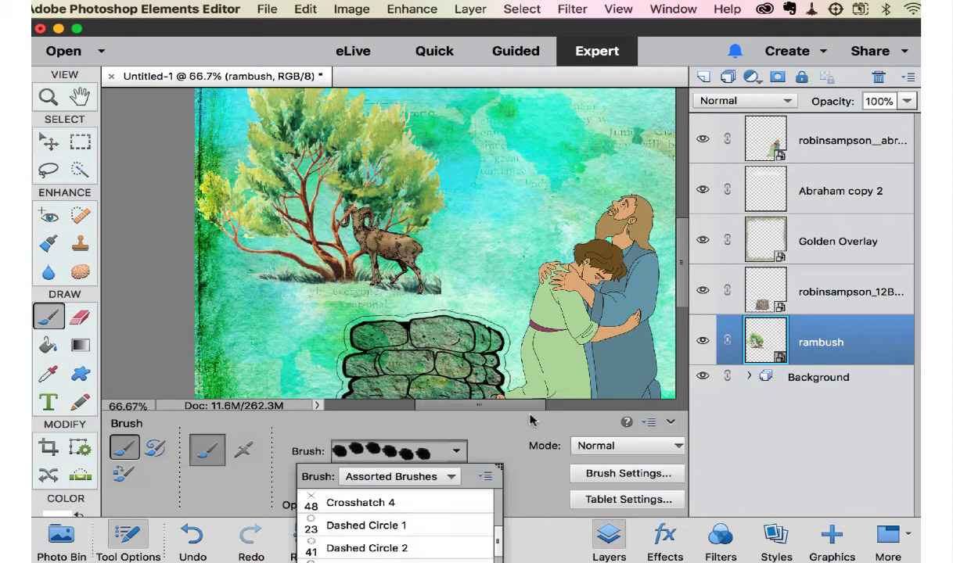
left_click(484, 476)
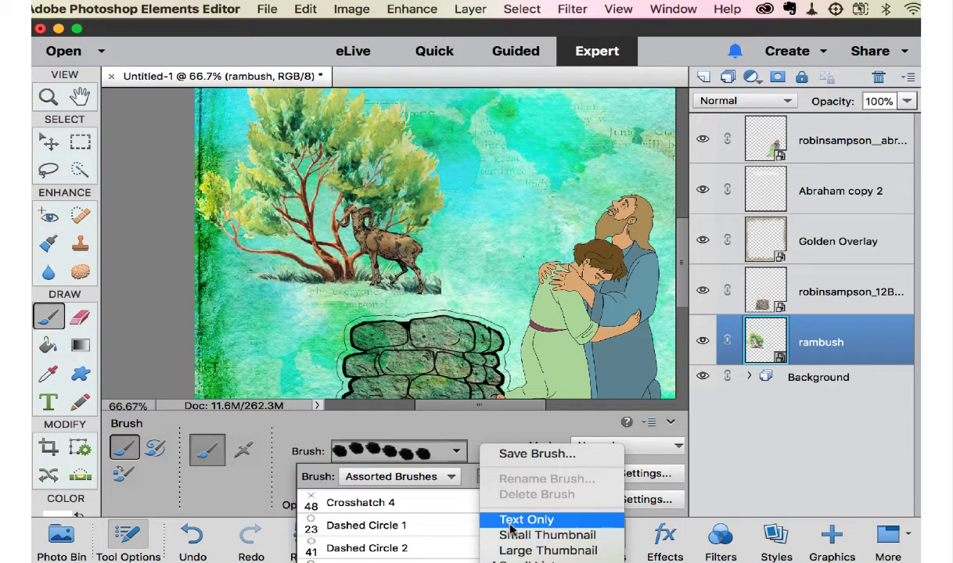
left_click(505, 520)
left_click(485, 478)
left_click(520, 536)
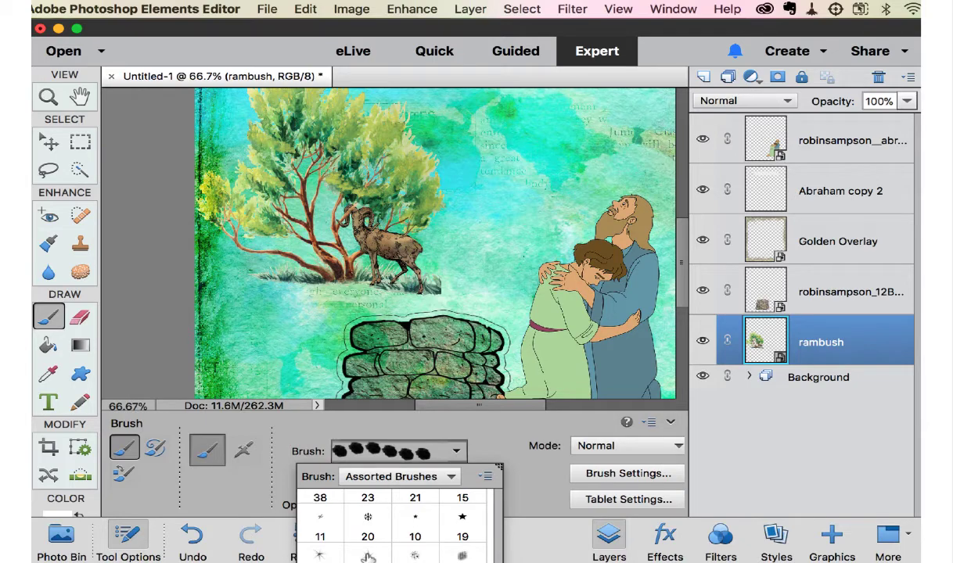
scroll(411, 518, "down", 3)
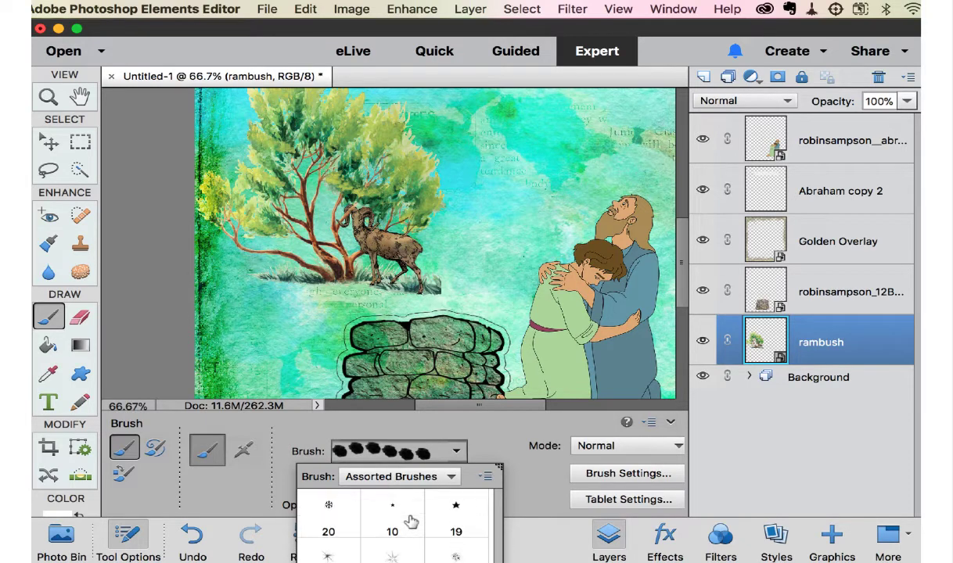
scroll(411, 522, "down", 2)
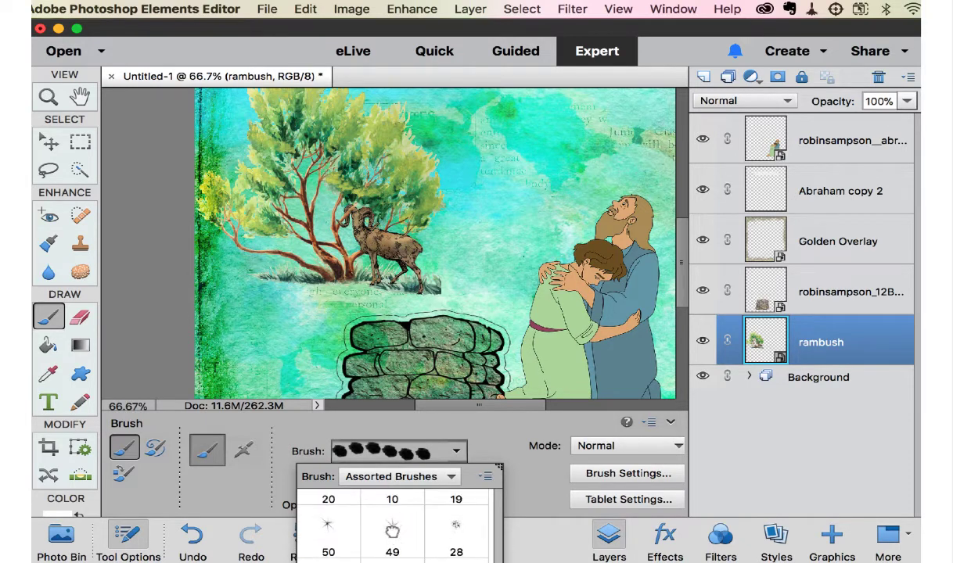
left_click(393, 533)
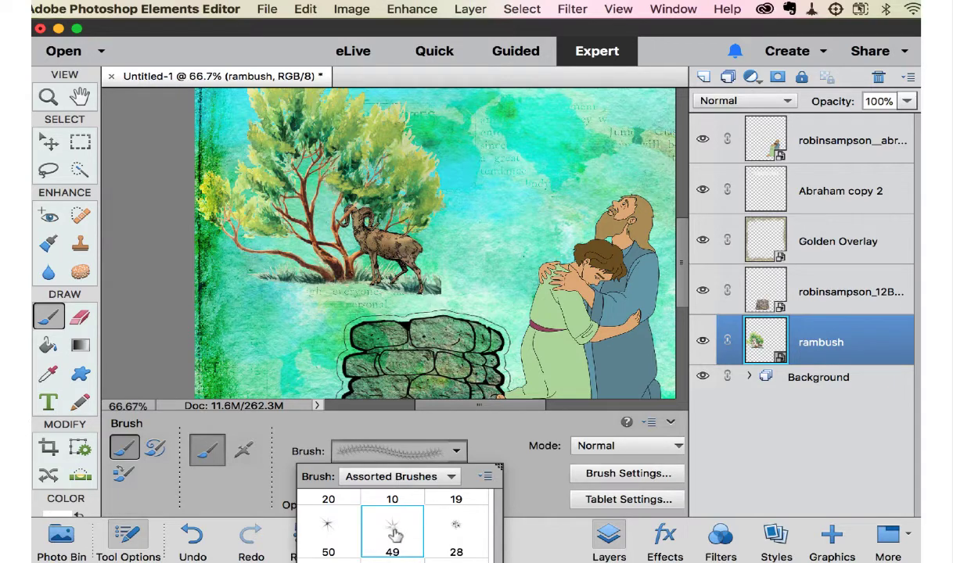
key("Return")
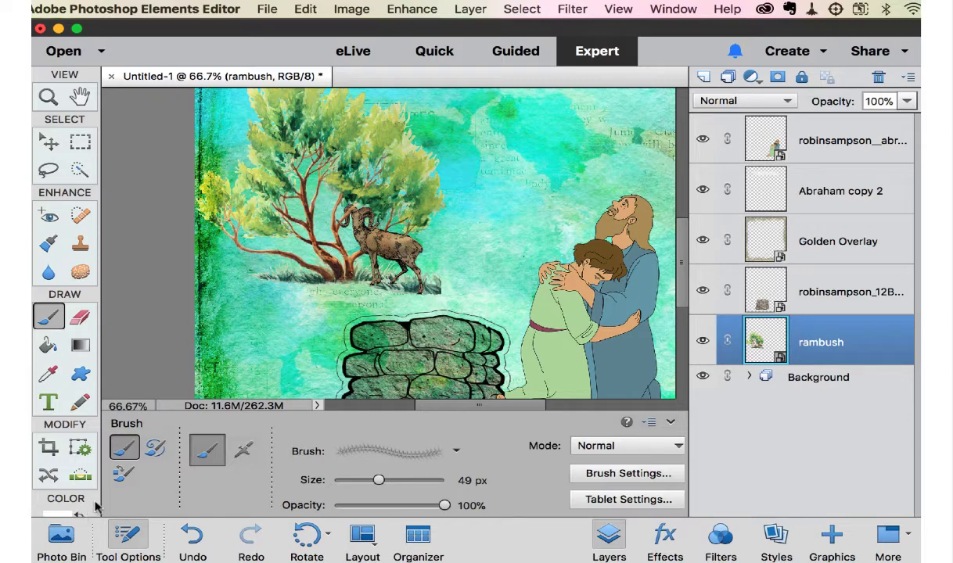
Step: On a new top layer, stamp a large white starburst over the tree six times
left_click(703, 76)
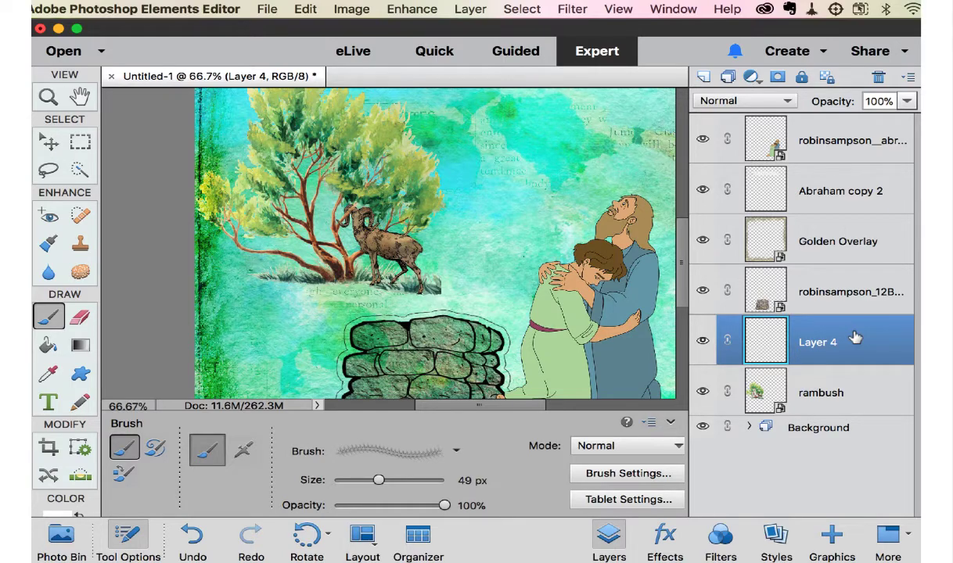
key("super+shift+bracketright")
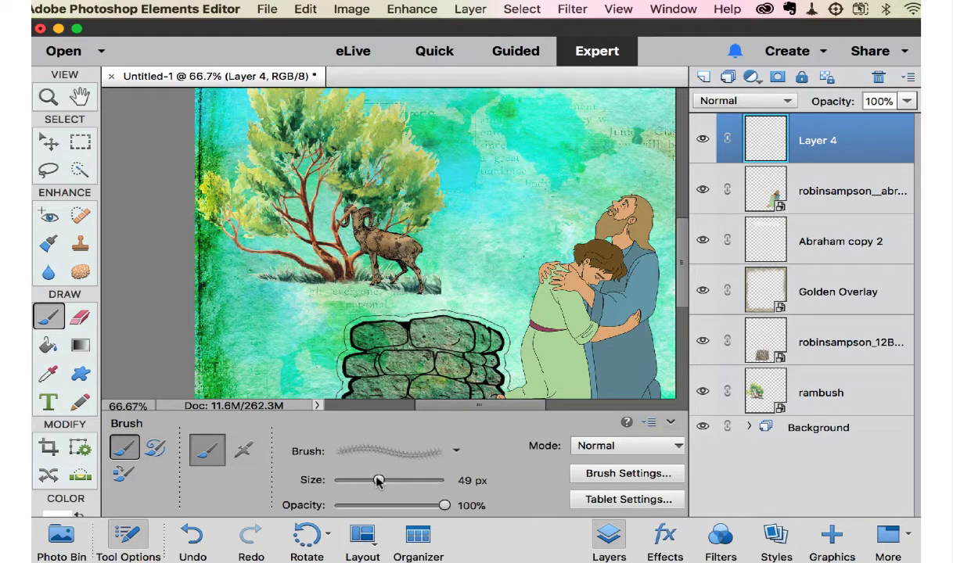
left_click_drag(378, 482, 421, 481)
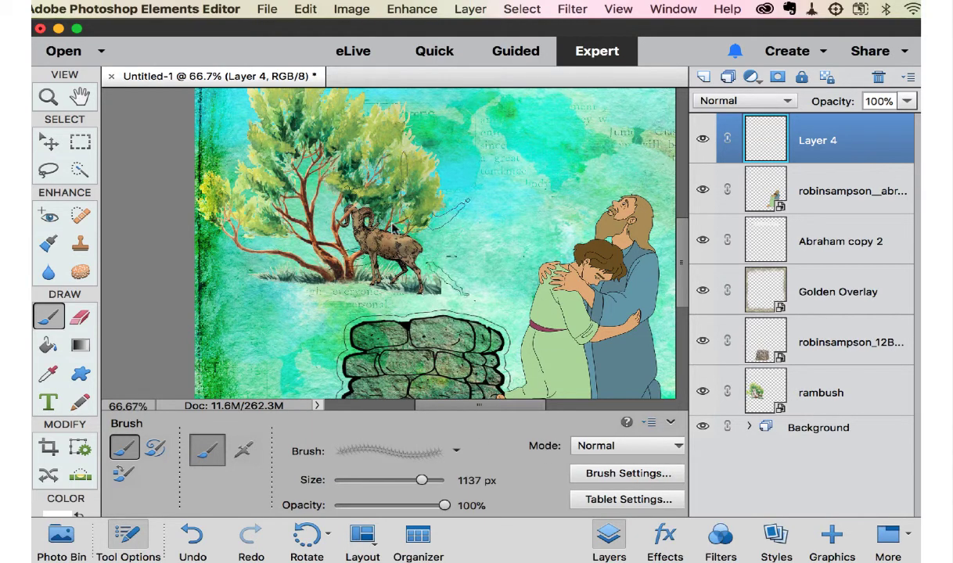
left_click(362, 181)
left_click(362, 182)
left_click(362, 181)
left_click(363, 182)
left_click(362, 182)
left_click(362, 181)
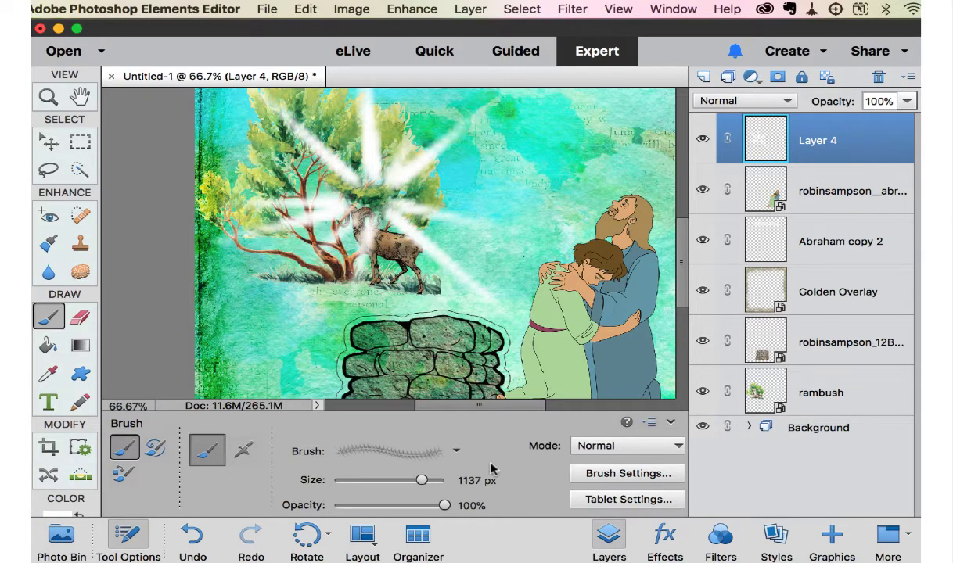
Step: Scale the sparkle down and move it onto the ram in the bush
key("super+t")
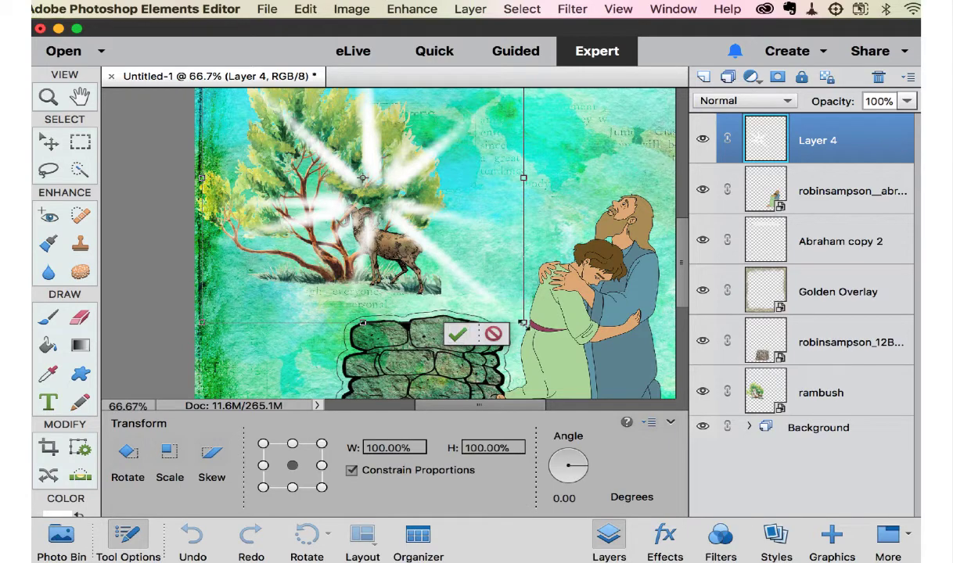
left_click_drag(524, 322, 425, 251)
left_click_drag(365, 154, 412, 187)
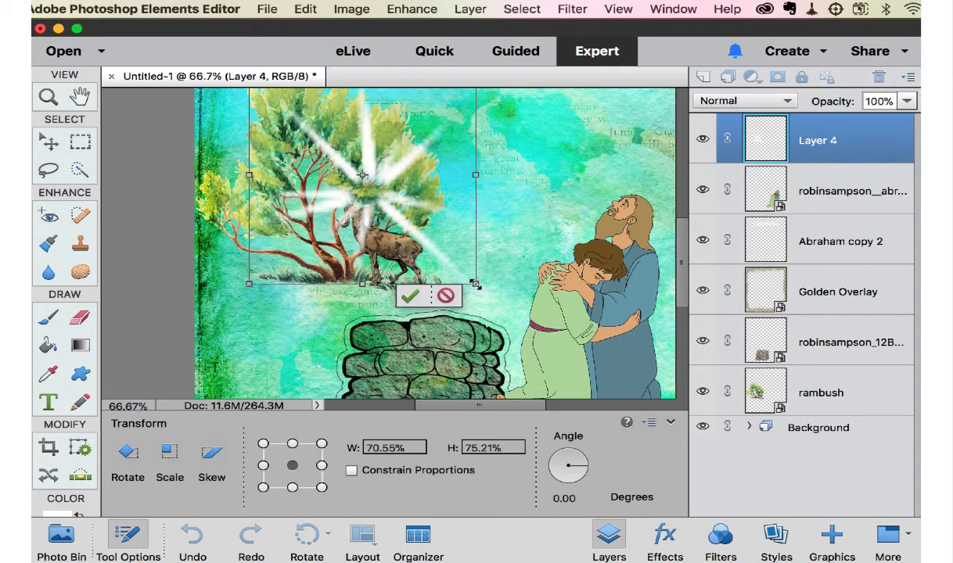
left_click_drag(474, 284, 404, 216)
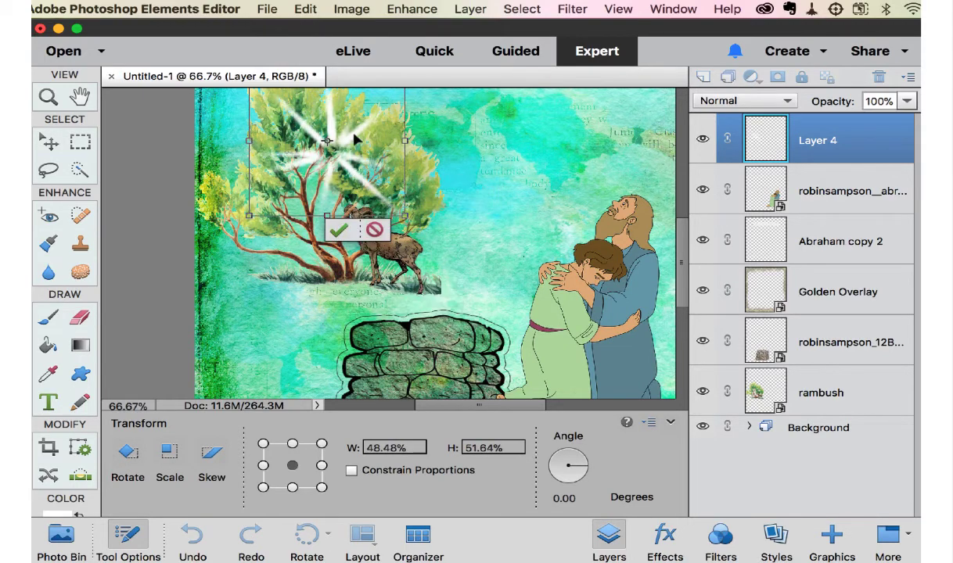
left_click_drag(354, 139, 397, 180)
key("b")
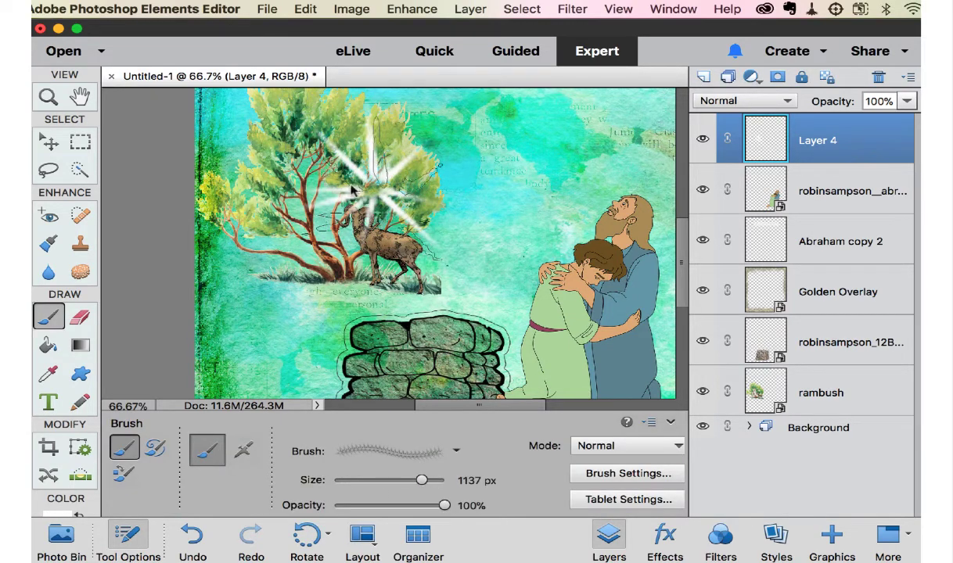
Step: Shrink the sparkle slightly more, nudge it up-right, commit, and zoom out
left_click(48, 142)
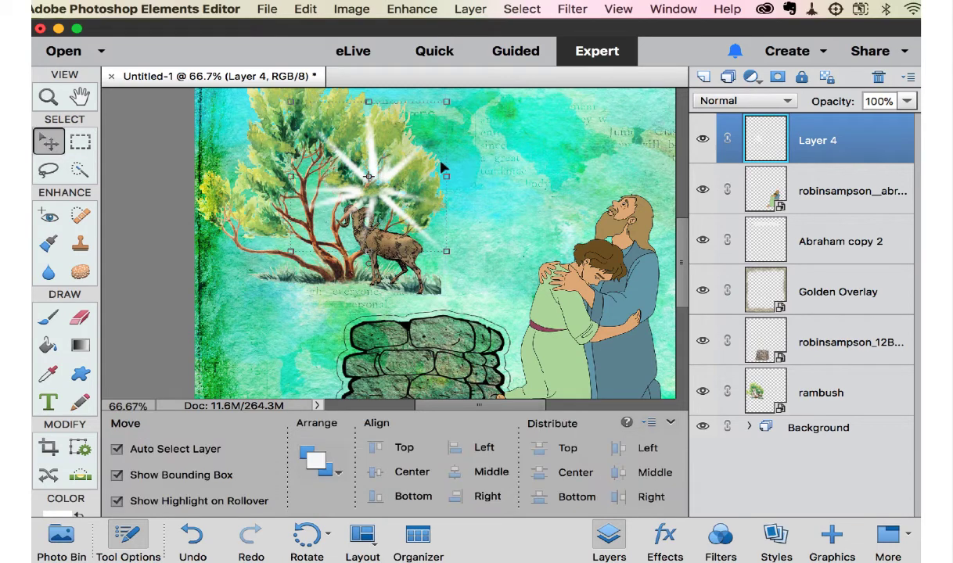
left_click_drag(447, 103, 401, 141)
left_click_drag(371, 189, 397, 181)
key("Return")
left_click(495, 183)
key("super+minus")
left_click(467, 144)
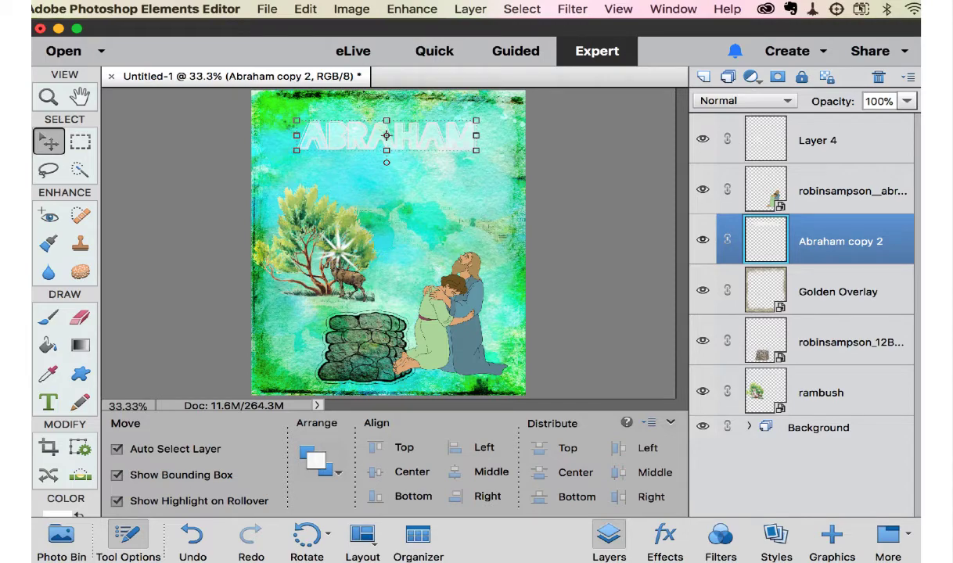
Step: In Safari, scroll Genesis 22 and highlight 'where is the lamb for the burnt offering?'
key("super+Tab")
scroll(649, 282, "down", 1)
scroll(657, 340, "down", 5)
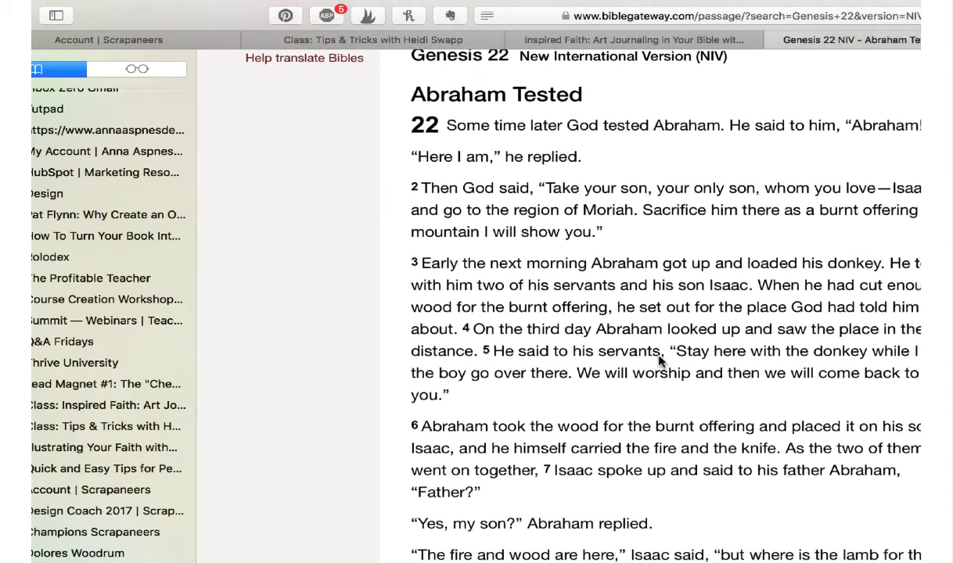
scroll(660, 361, "down", 1)
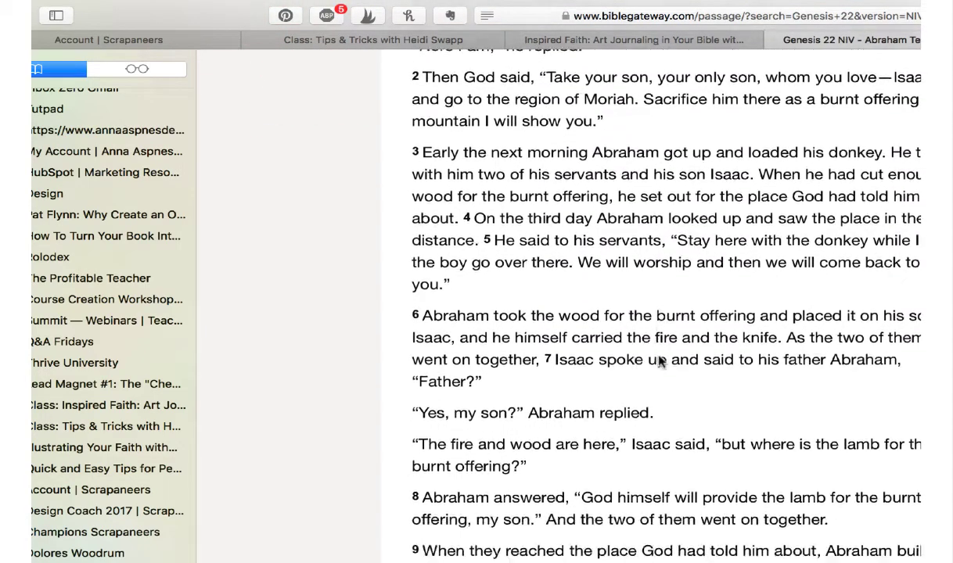
scroll(660, 362, "down", 3)
scroll(659, 362, "down", 1)
left_click_drag(754, 281, 521, 303)
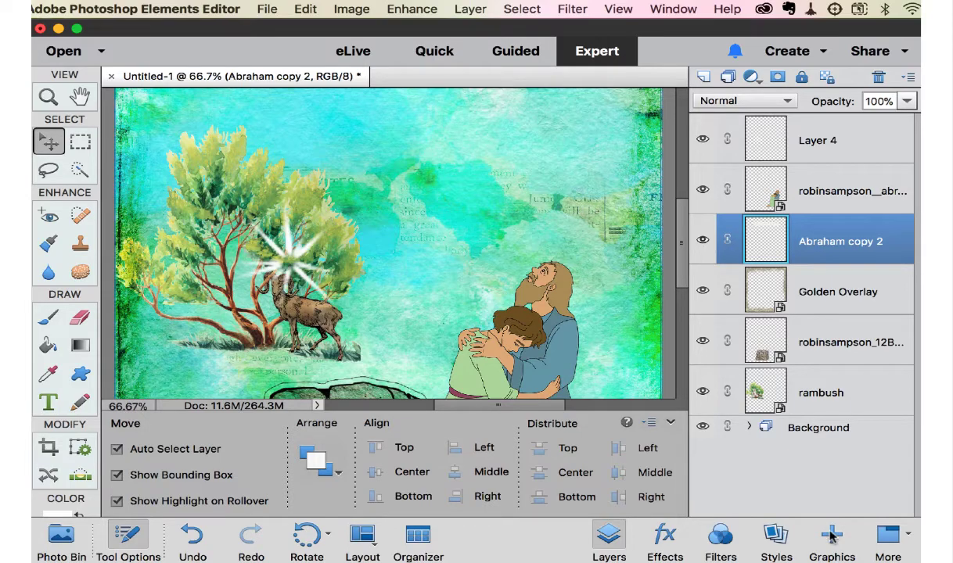
Step: Drag the Journal Strips graphic from the Graphics panel onto the page
left_click(832, 537)
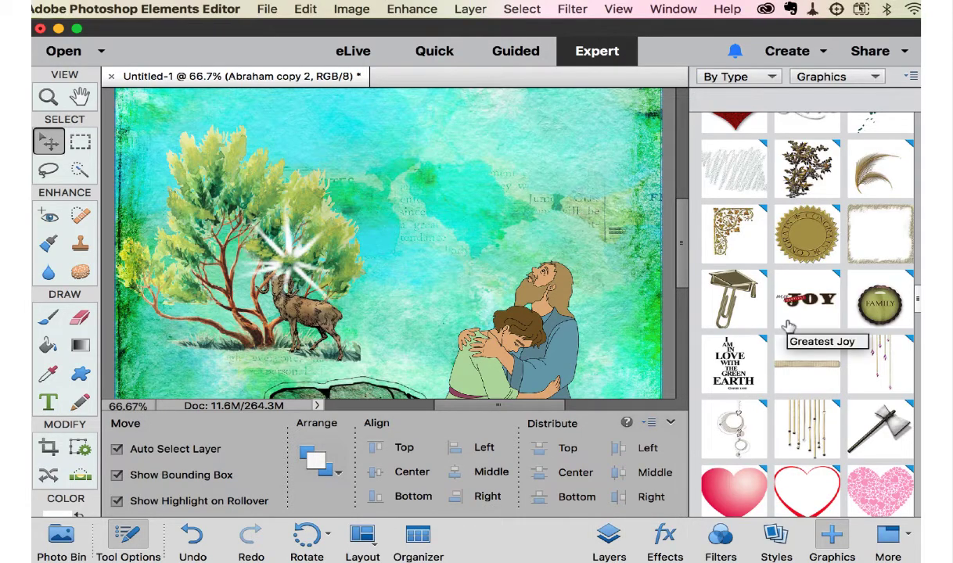
scroll(788, 321, "up", 3)
scroll(788, 325, "up", 15)
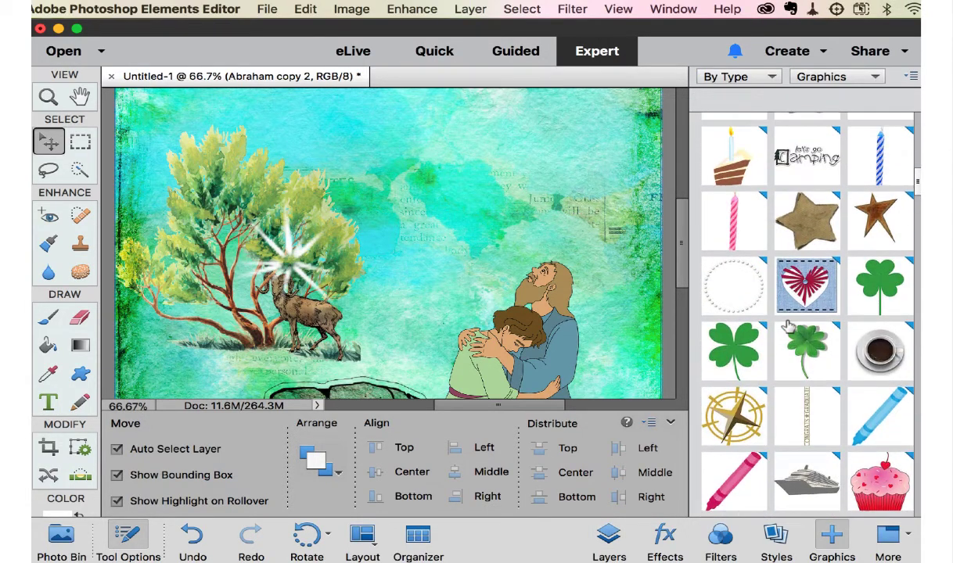
left_click_drag(782, 223, 526, 329)
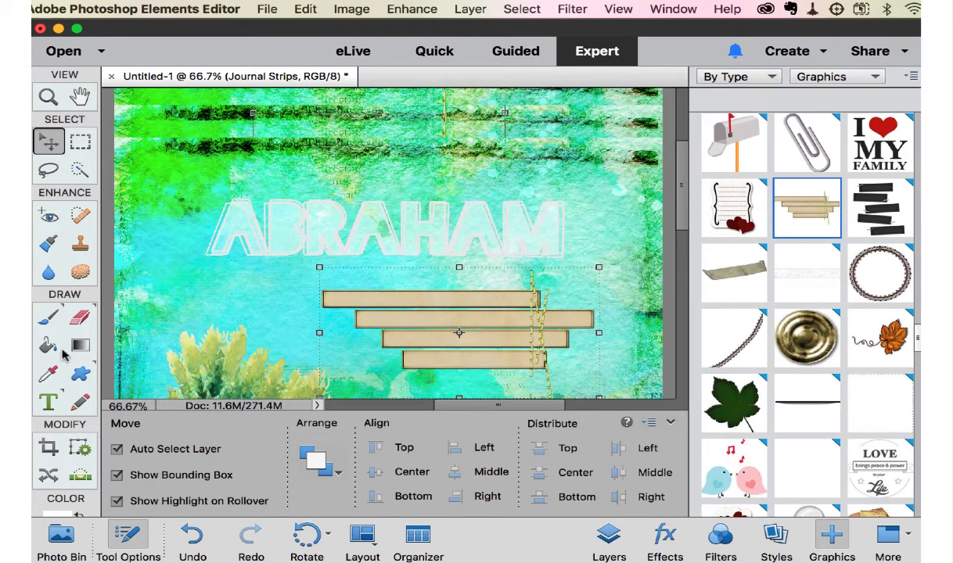
Step: Paste the verse as 16 pt black text on the top strip
left_click(48, 400)
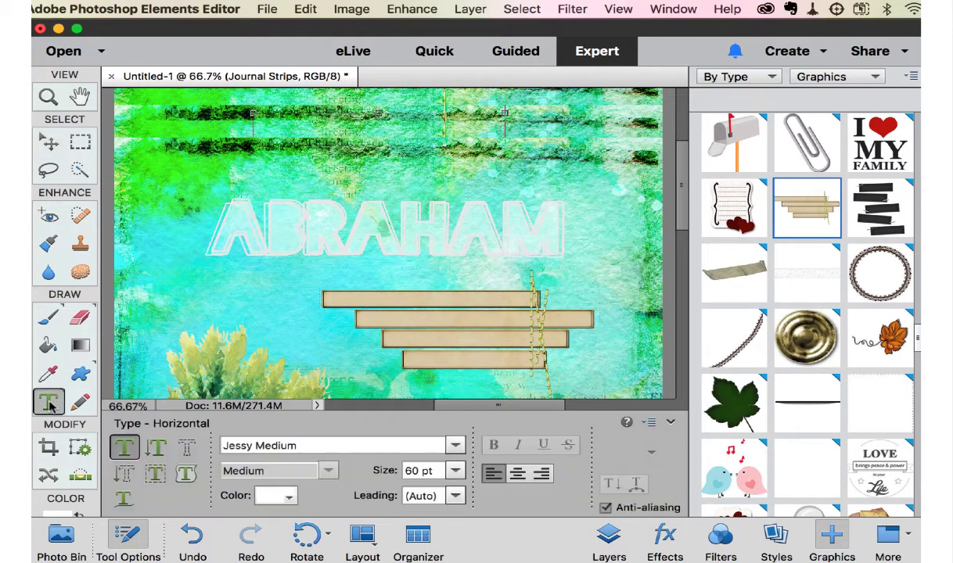
left_click(338, 299)
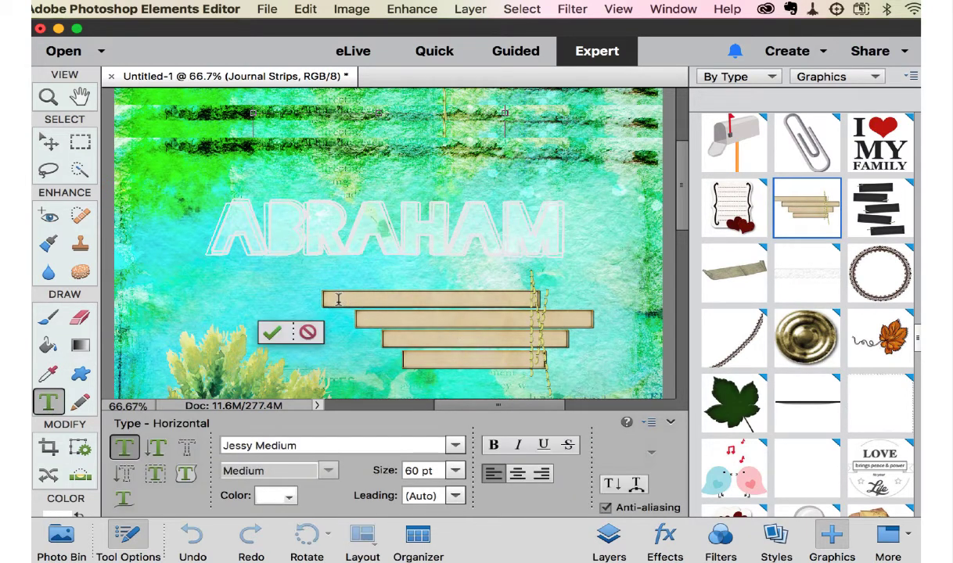
left_click(455, 470)
left_click(435, 560)
key("super+v")
key("super+a")
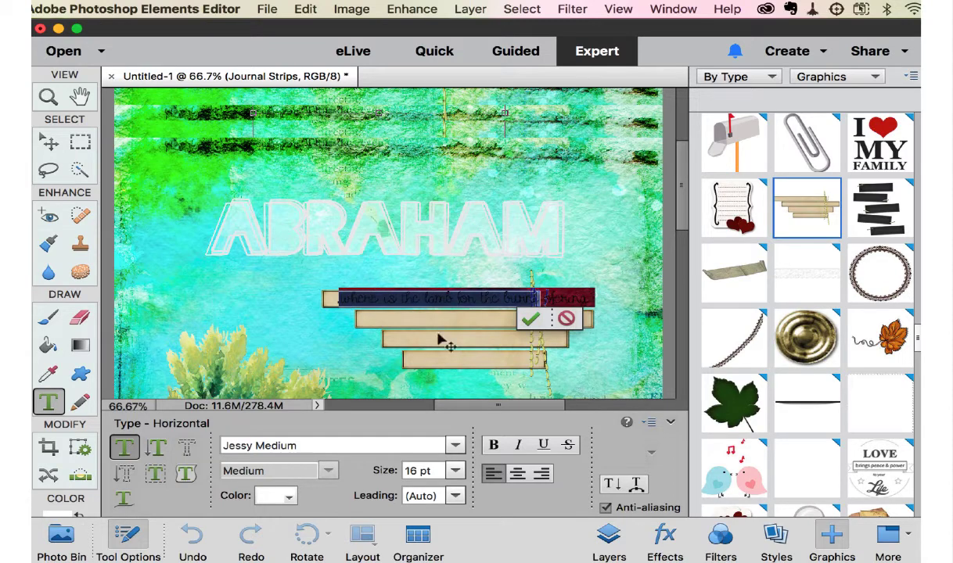
left_click(278, 500)
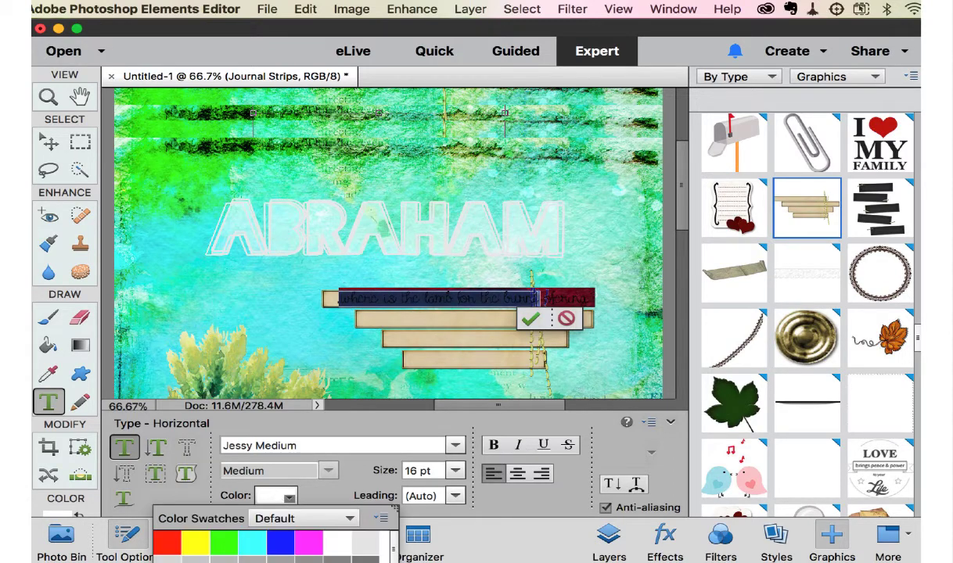
left_click(266, 557)
left_click(440, 282)
Step: Capitalise the 'W', delete the line after 'lamb', and commit the text
left_click_drag(349, 296, 323, 296)
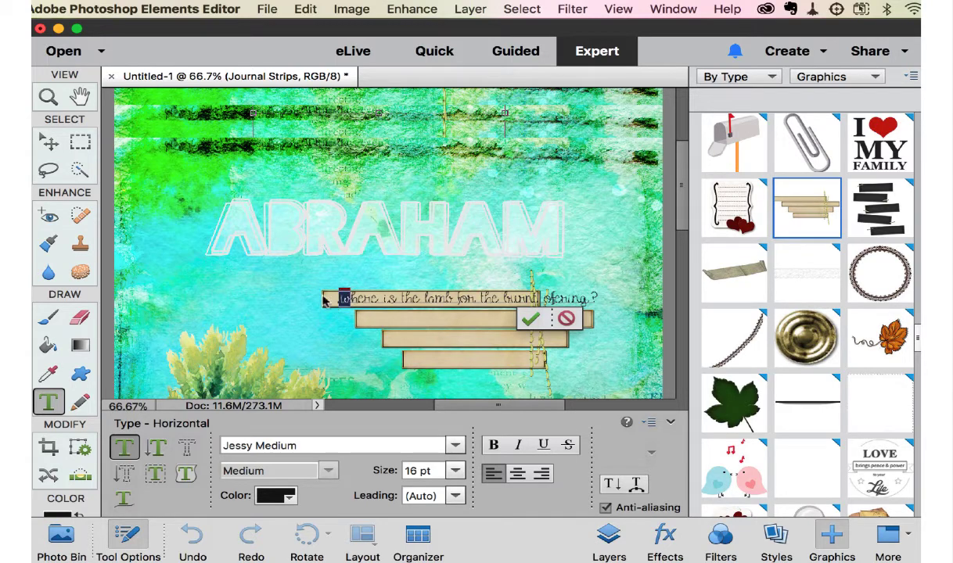
type("W")
left_click_drag(459, 292, 597, 296)
key("BackSpace")
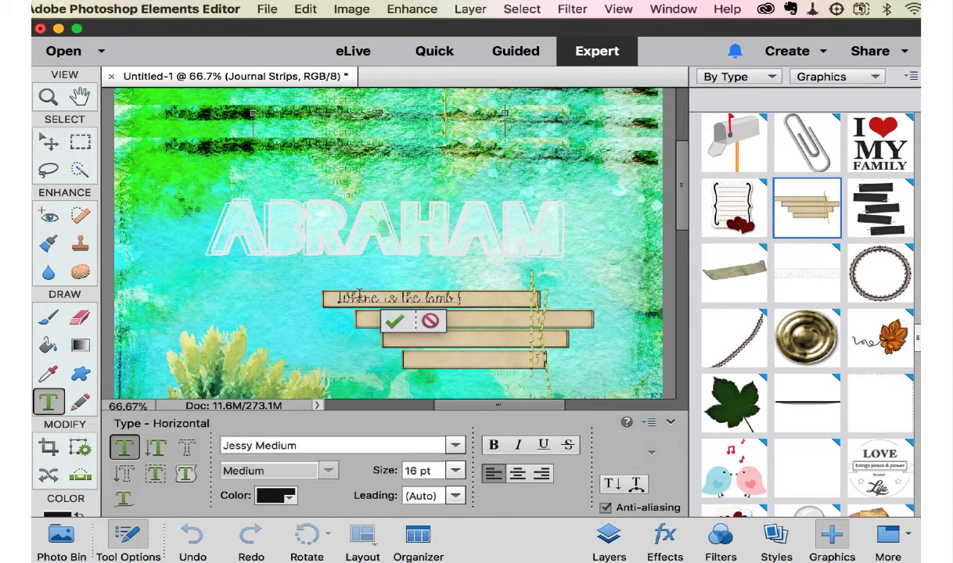
key("ctrl+Return")
Step: Position the verse text, then give Journal Strips a Low drop shadow with size 8, distance 11
key("v")
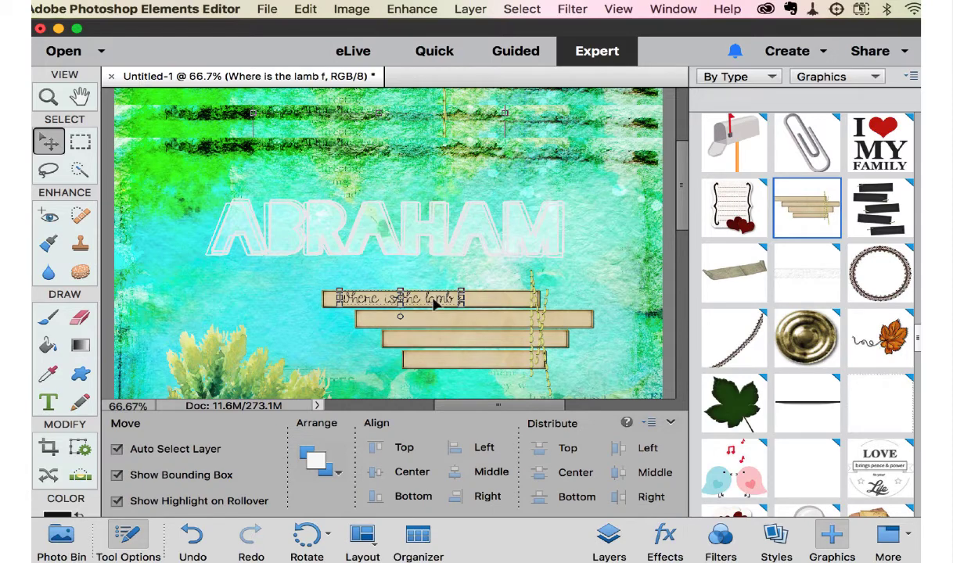
left_click_drag(436, 305, 457, 308)
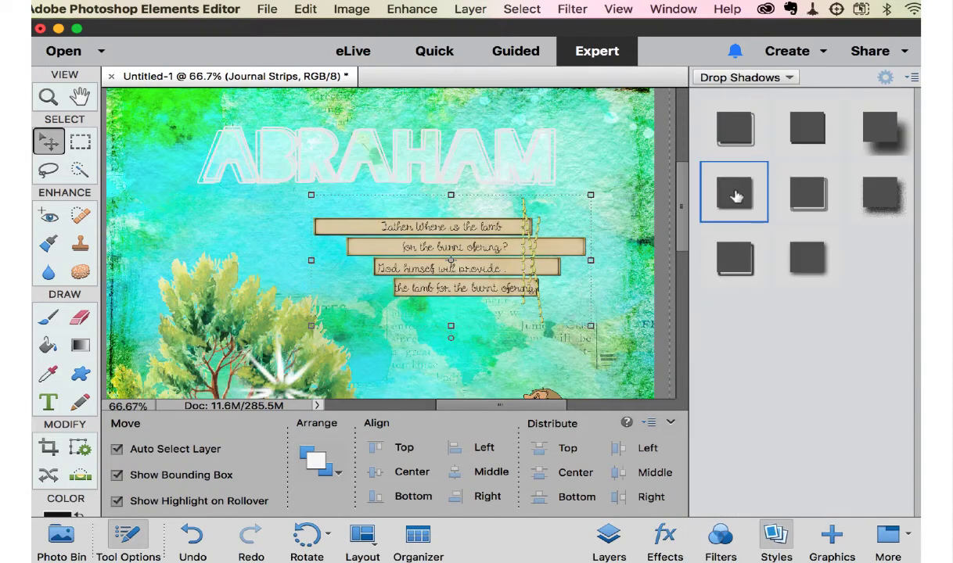
left_click(736, 196)
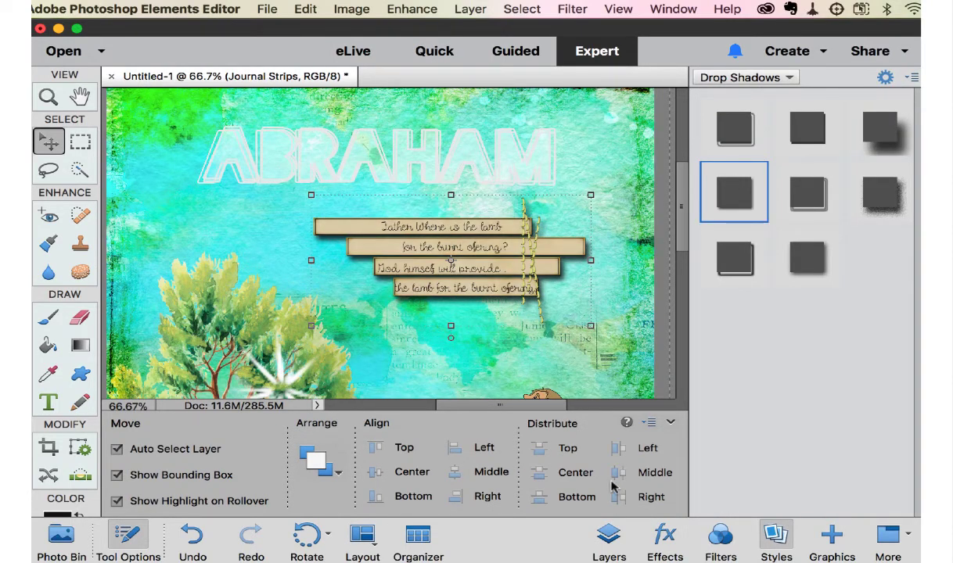
left_click(609, 536)
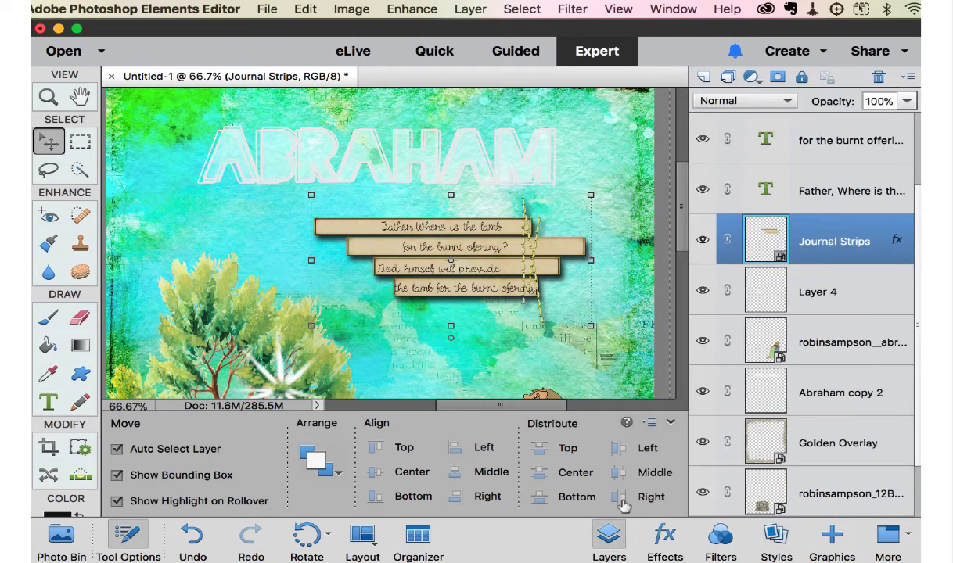
double_click(898, 243)
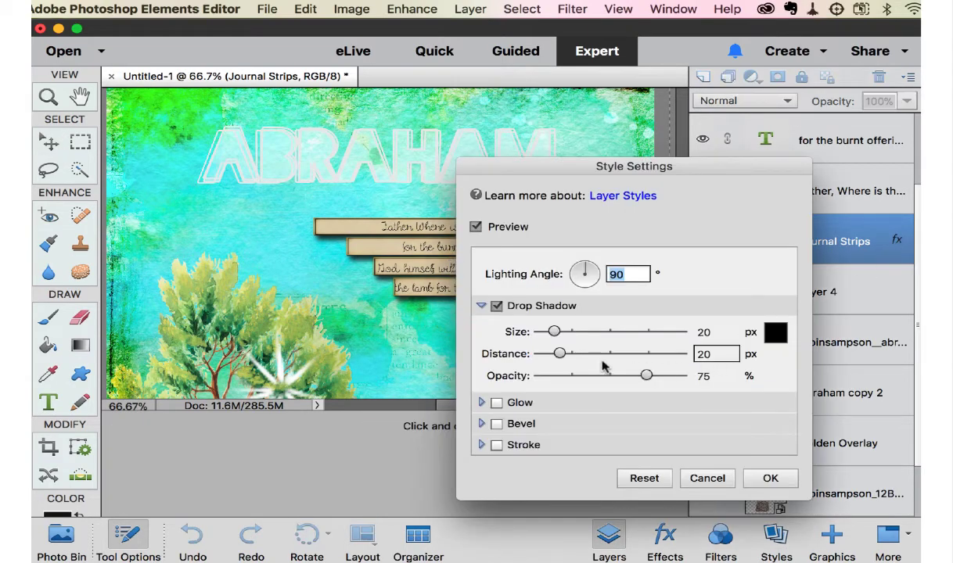
left_click_drag(559, 355, 549, 332)
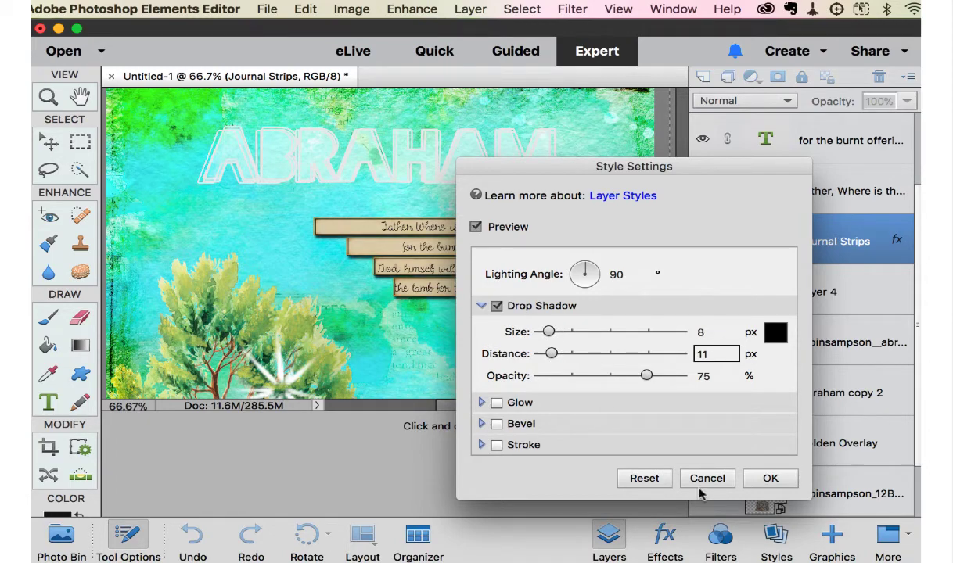
left_click(771, 479)
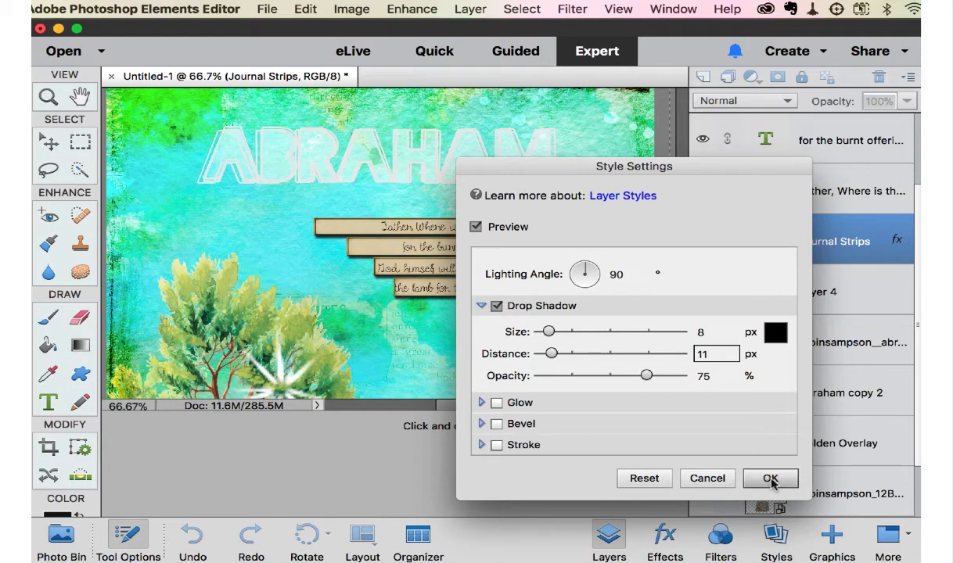
left_click(627, 330)
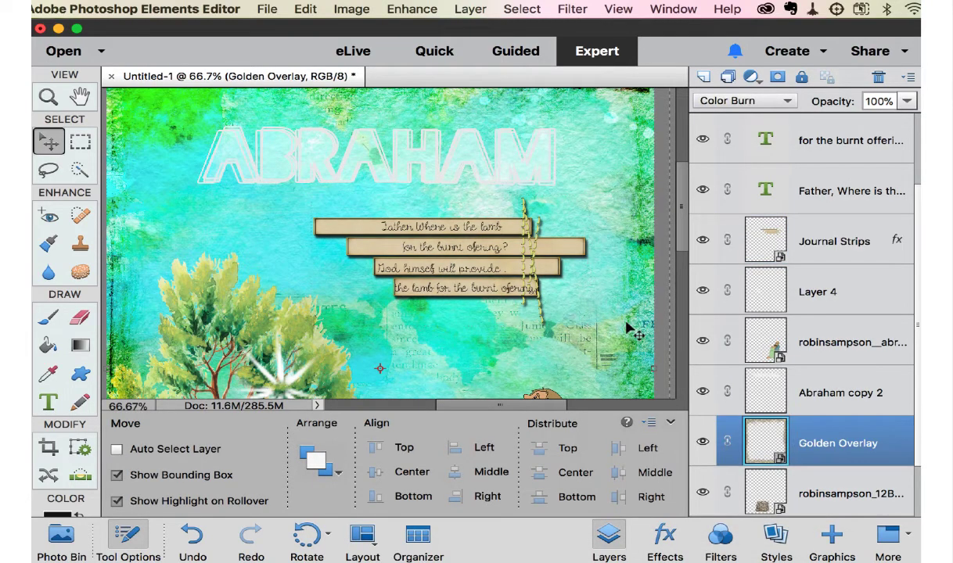
key("super+minus")
key("super+minus")
key("super+minus")
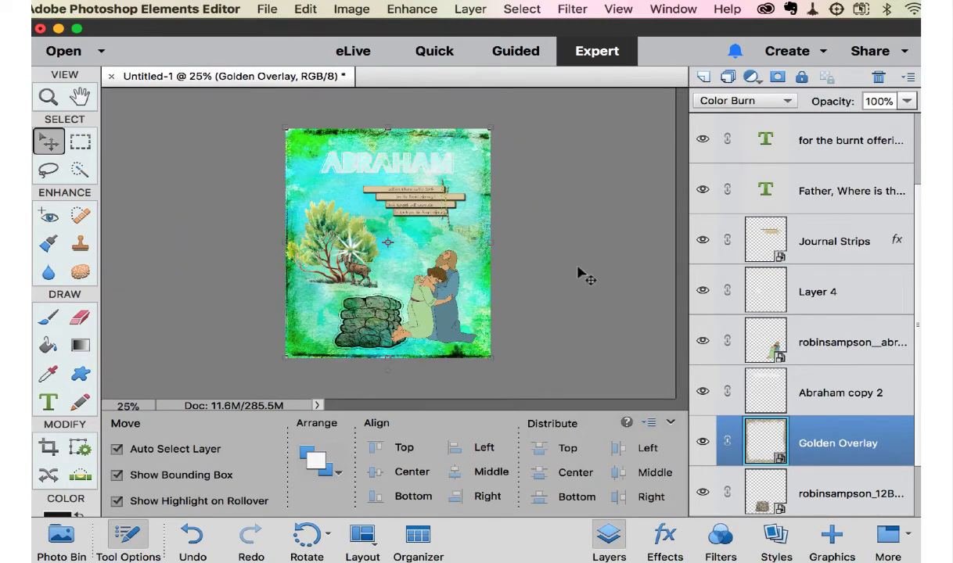
Step: Adjust the ABRAHAM title position and lock the Background layer
left_click(554, 170)
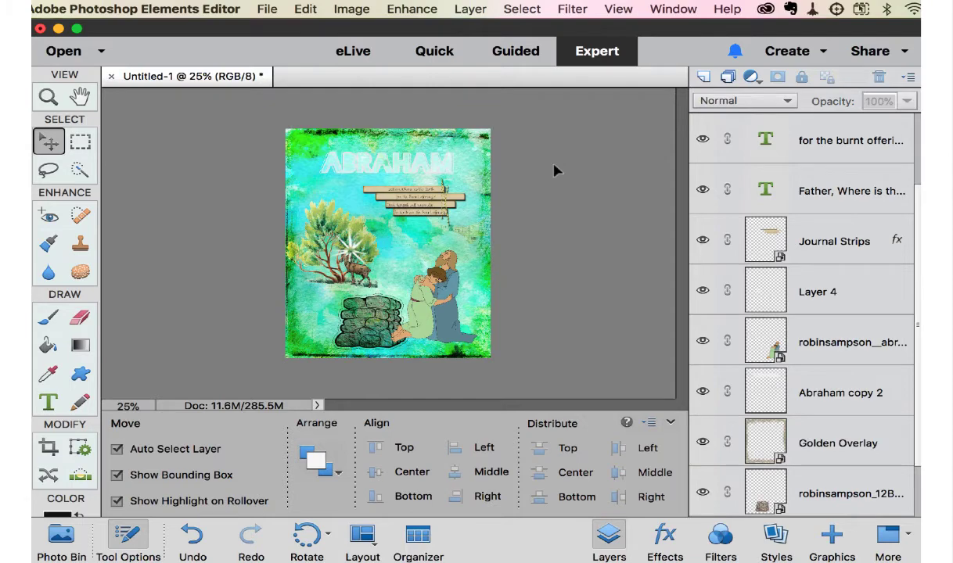
mouse_move(425, 165)
left_mouse_down()
mouse_move(423, 178)
mouse_move(426, 144)
mouse_move(424, 175)
left_mouse_up()
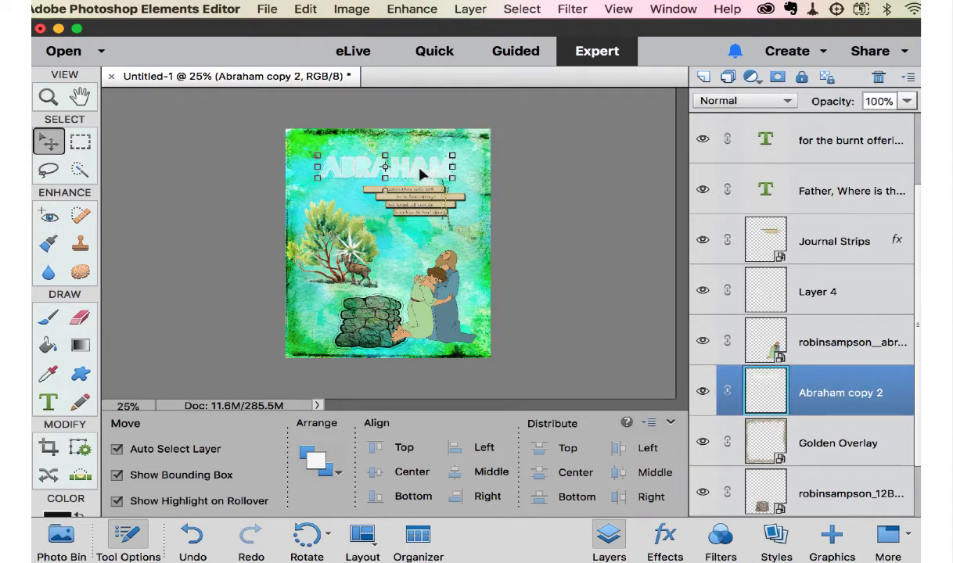
left_click(513, 191)
left_click(441, 215)
left_click(399, 203)
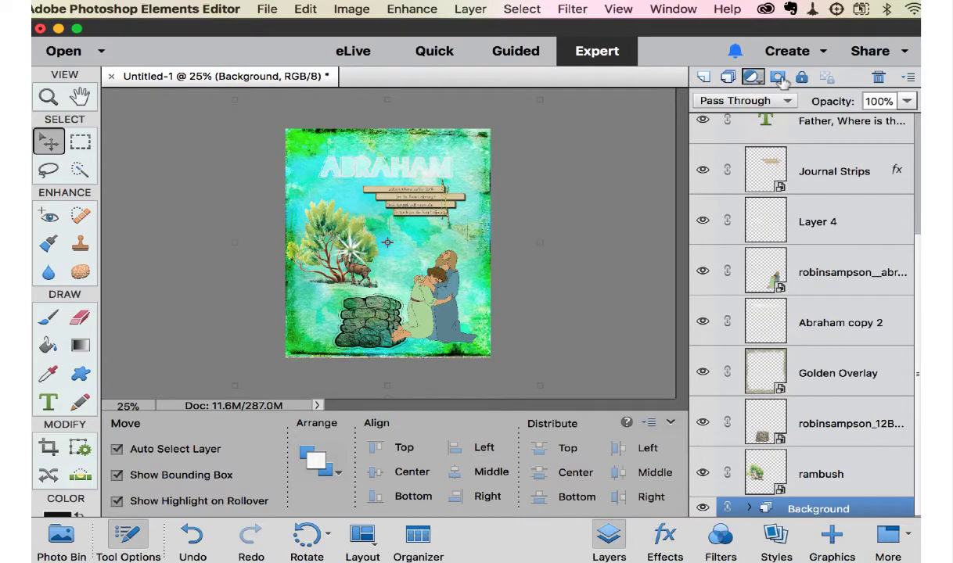
left_click(802, 80)
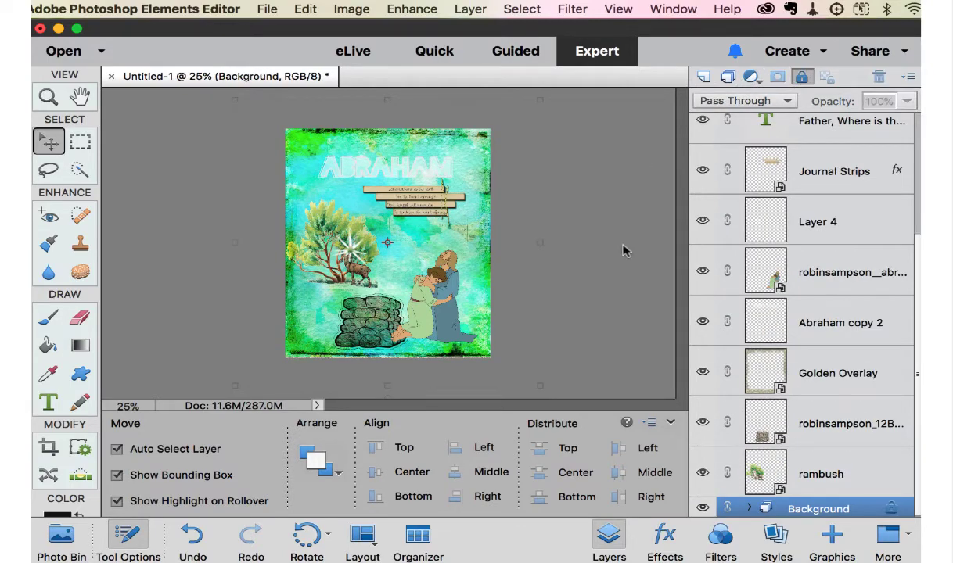
Step: Lock the figures and rocks layers and reposition the rambush on the page
left_click(437, 294)
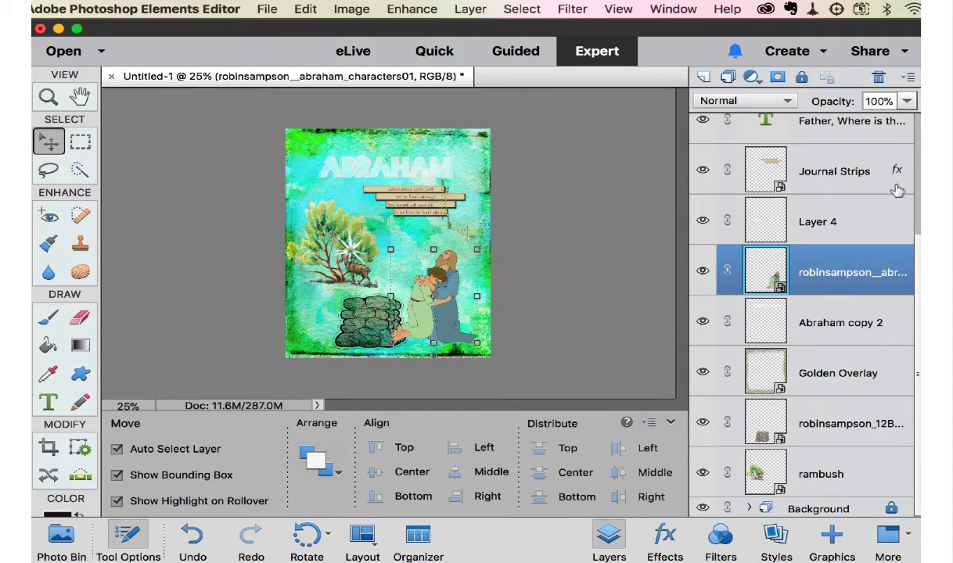
left_click(802, 76)
left_click(364, 313)
left_click(802, 76)
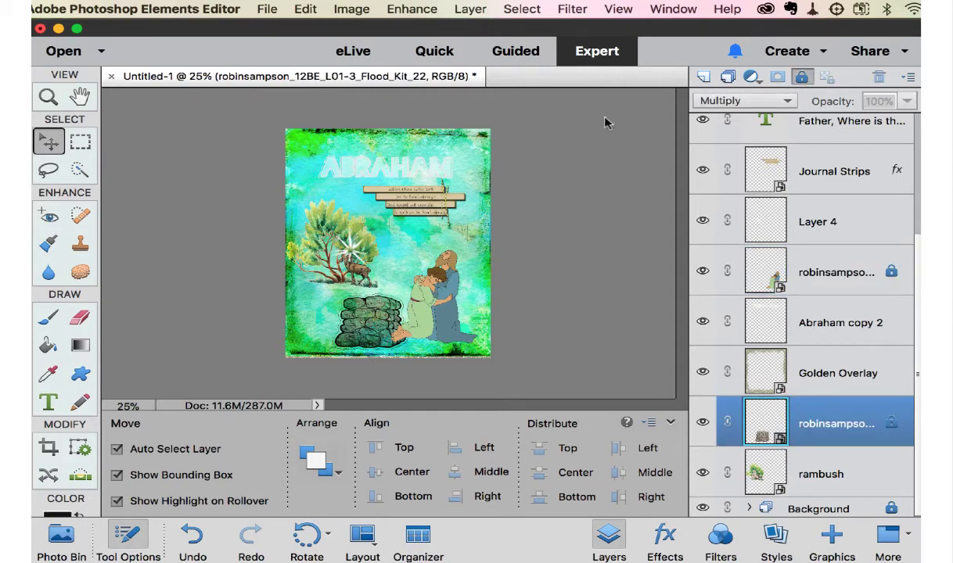
left_click(345, 223)
left_click_drag(350, 226, 367, 250)
left_click(356, 249)
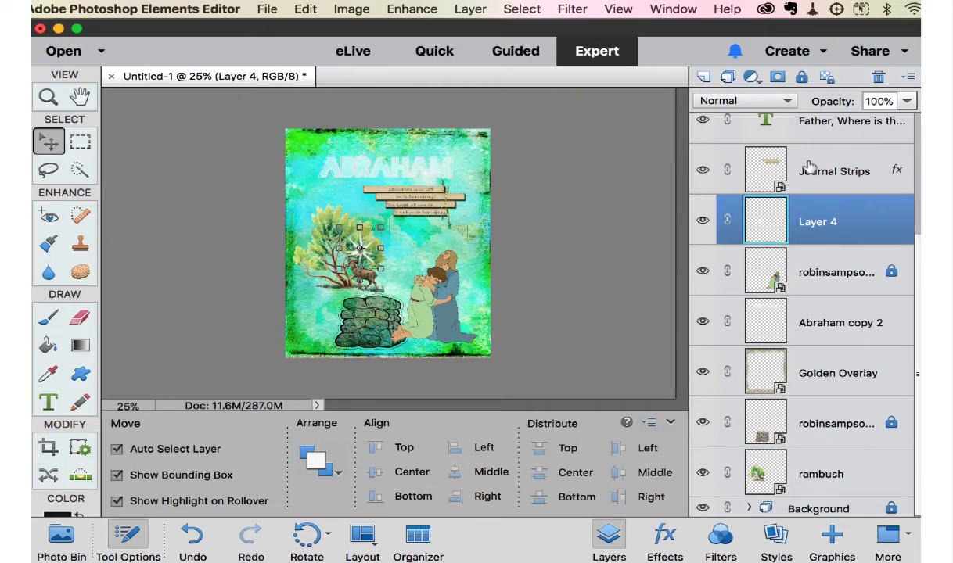
Step: Group the journal strips and verse text as 'verse' and move it lower right
left_click_drag(367, 207, 430, 218)
key("super+g")
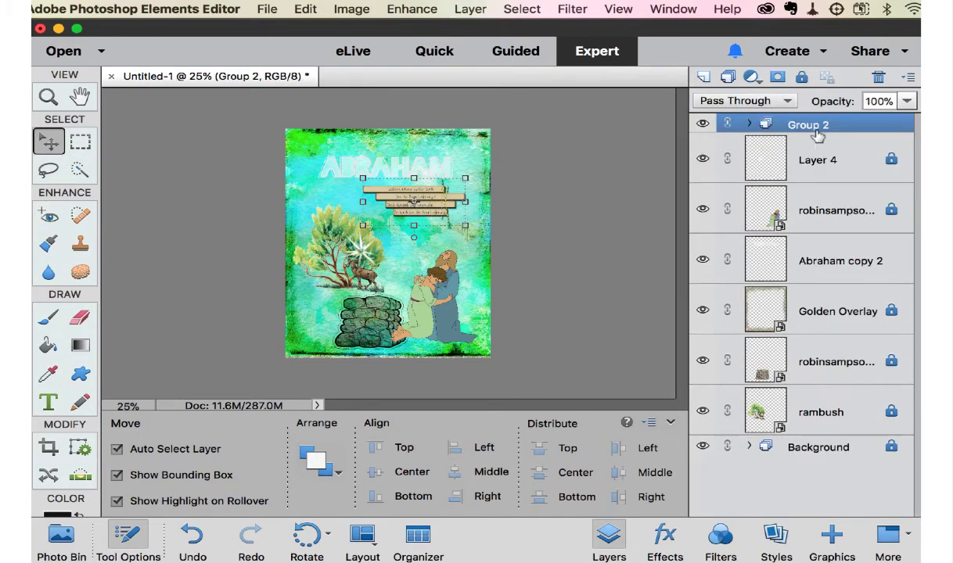
double_click(816, 129)
type("t")
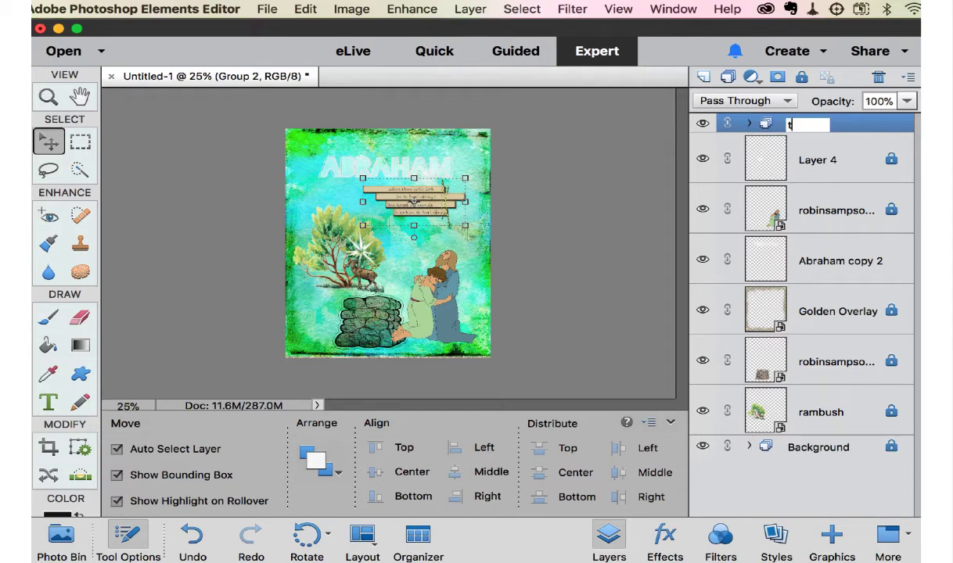
key("Return")
left_click(552, 184)
left_click_drag(435, 202, 453, 217)
Step: Nudge the ABRAHAM title slightly lower
left_click(432, 187)
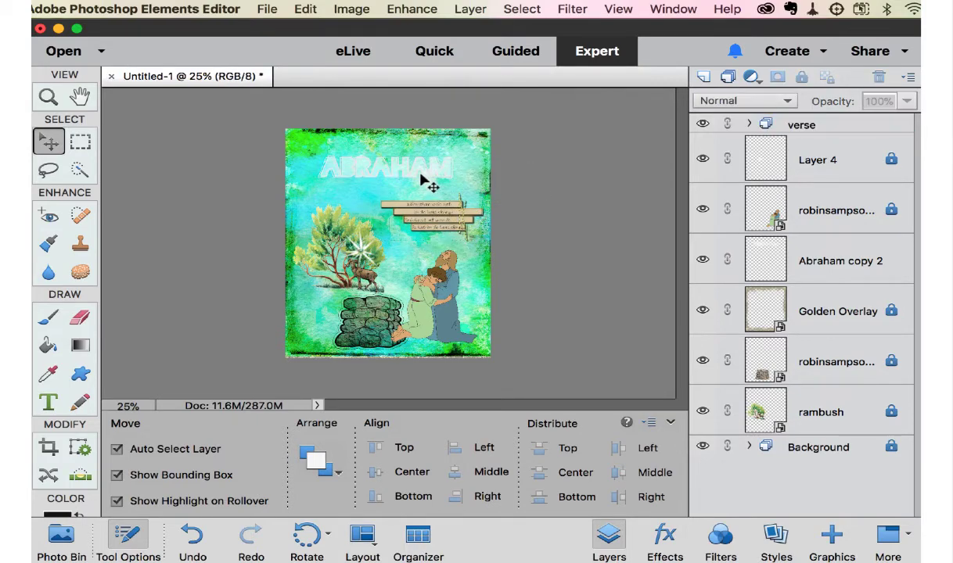
left_click(432, 184)
left_click_drag(423, 167, 423, 183)
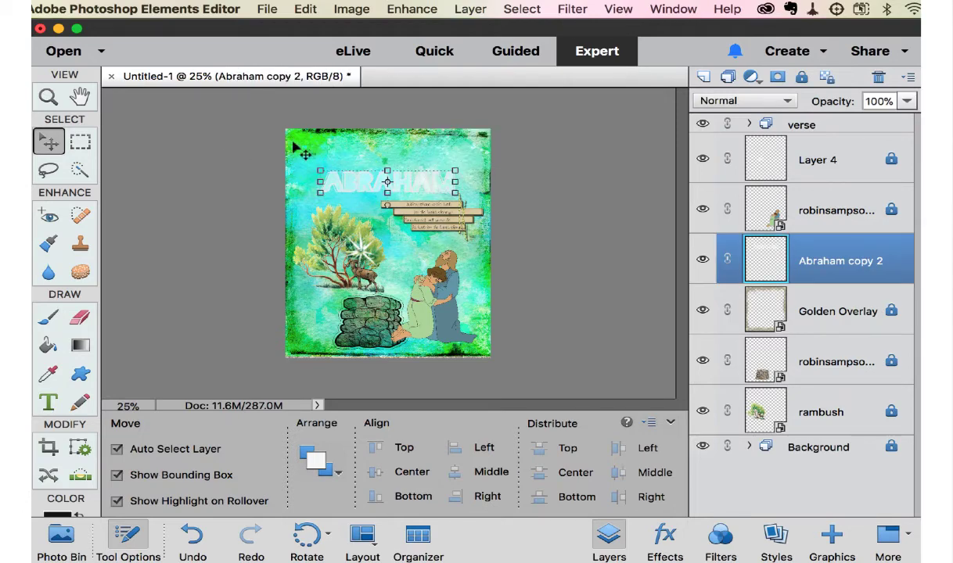
left_click(580, 153)
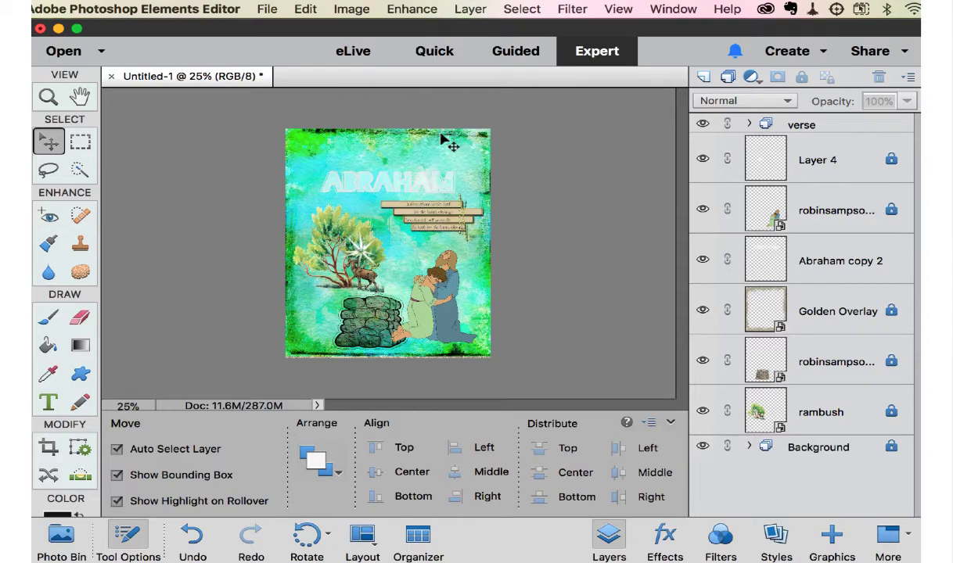
Step: Place the washi tape images from the 12BibleEras Washi folder near the page's top-left
left_click(258, 10)
left_click(329, 229)
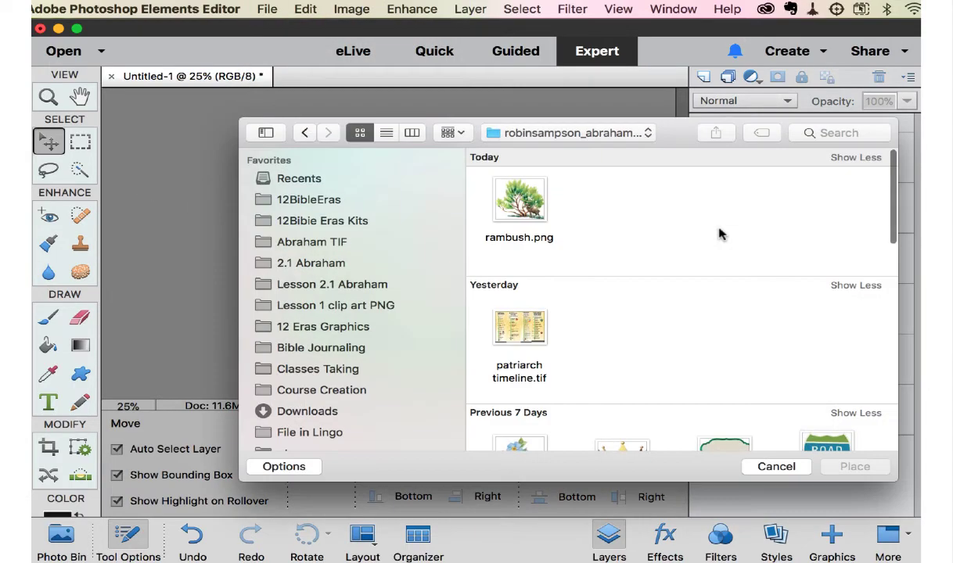
left_click(311, 202)
left_click(291, 220)
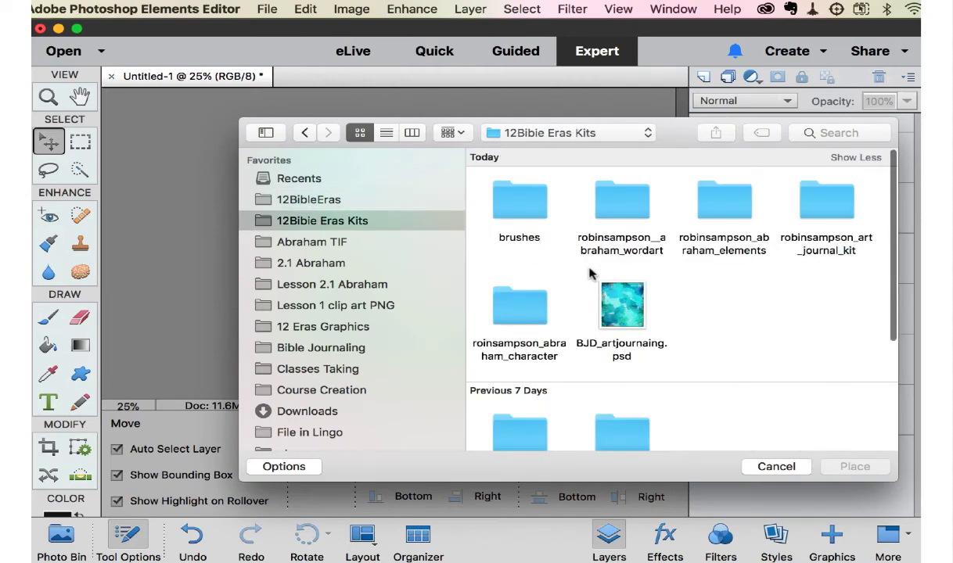
scroll(590, 273, "down", 5)
scroll(590, 272, "down", 2)
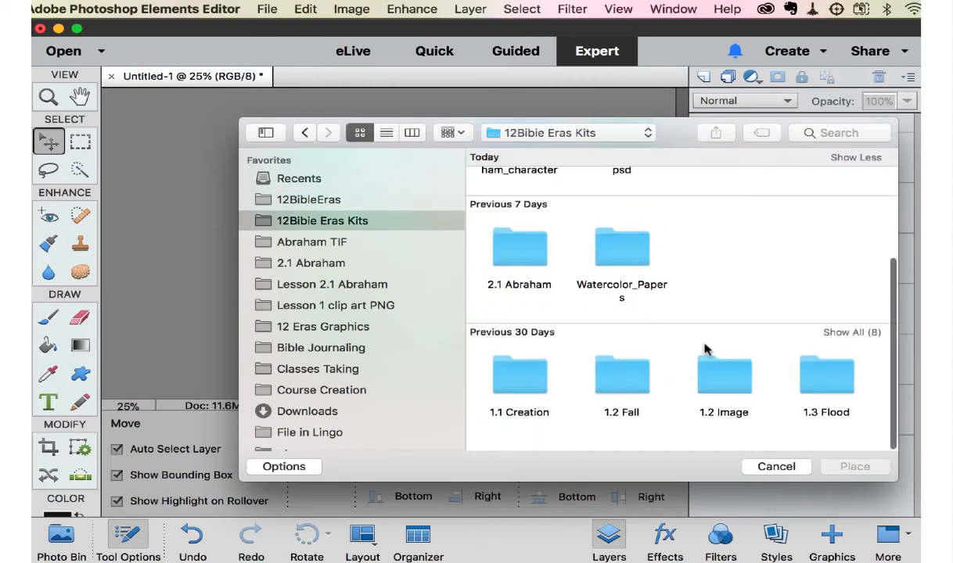
scroll(648, 410, "right", 5)
double_click(837, 374)
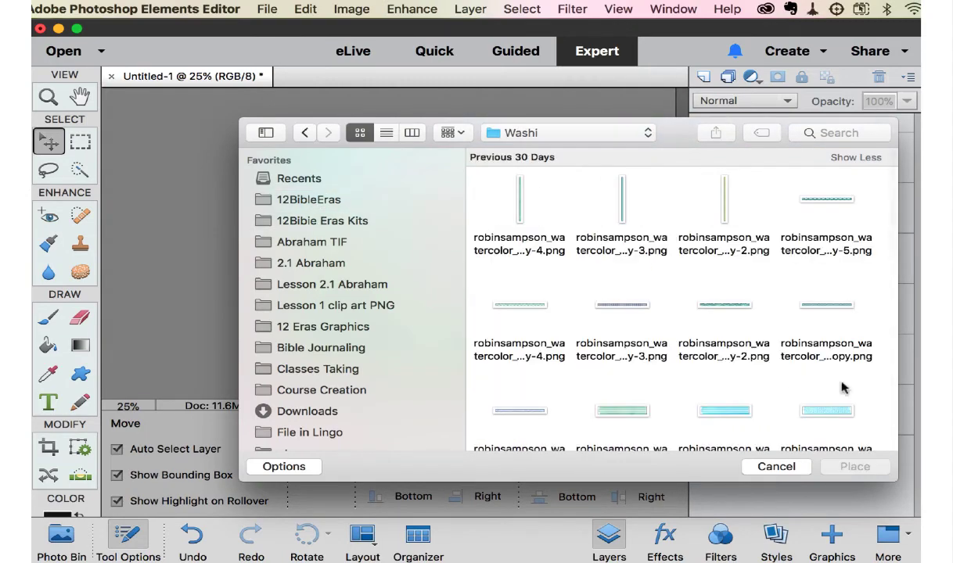
double_click(729, 315)
left_click_drag(344, 97, 296, 107)
Step: Select all three washi strip layers and enlarge them to about 135%
scroll(282, 94, "up", 3)
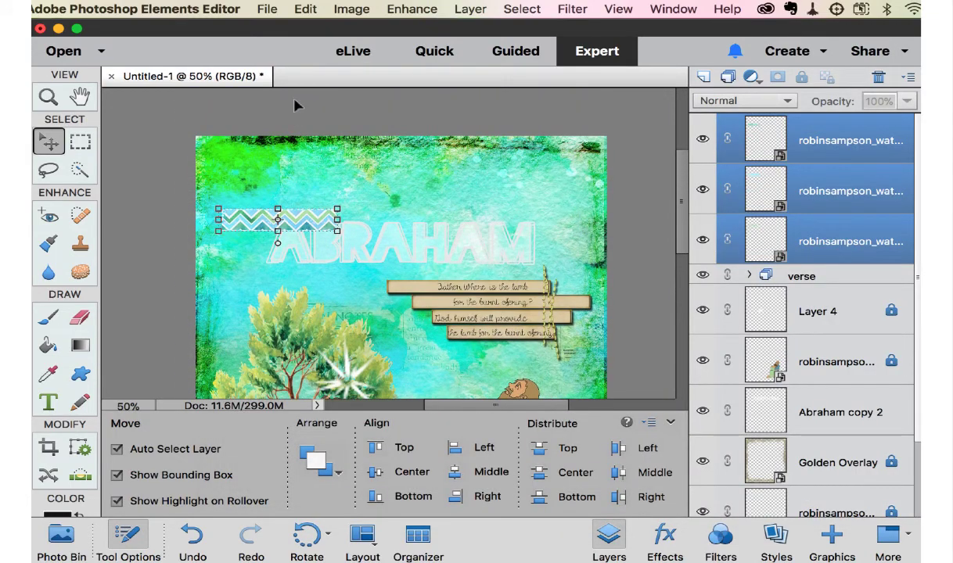
left_click(412, 189)
left_click(319, 219)
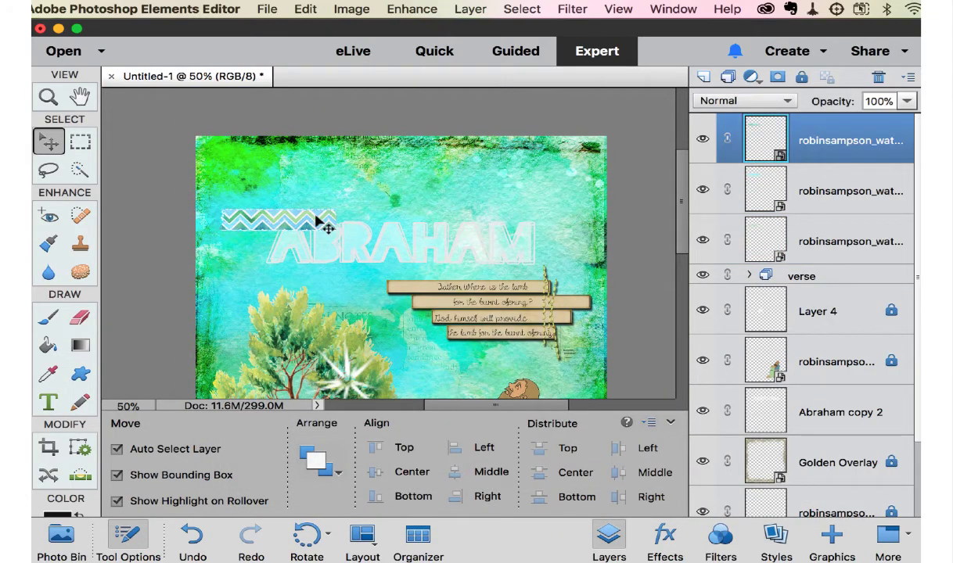
left_click(839, 247, "shift")
key("super+t")
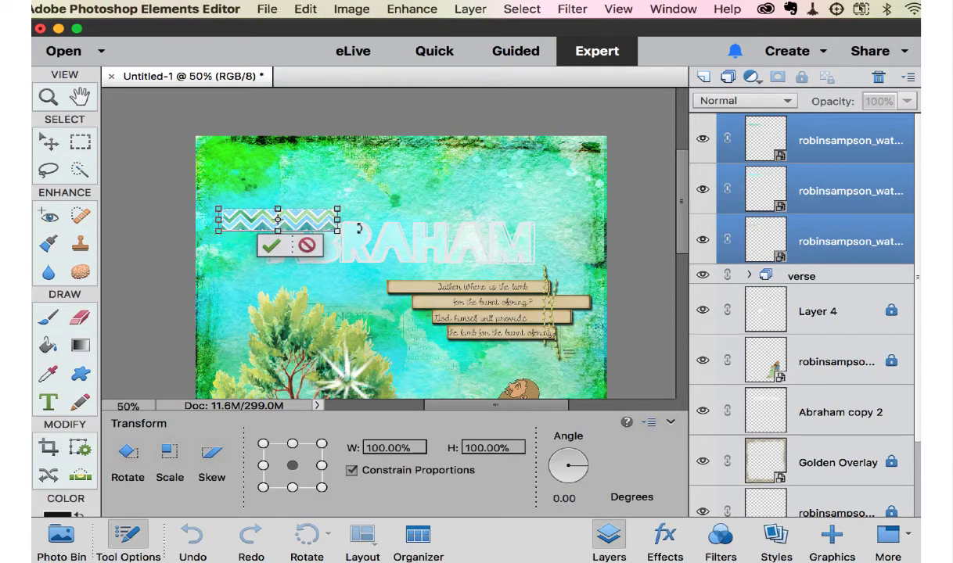
left_click_drag(338, 209, 376, 200)
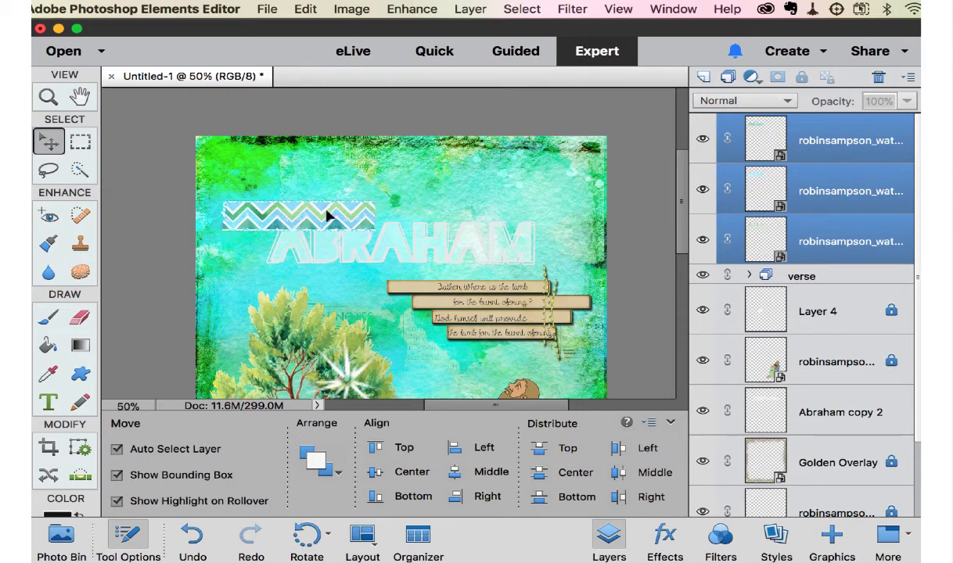
Step: Arrange the zigzag, hexagon and green checker strips along the top edge of the page
left_click_drag(317, 203, 436, 163)
left_click(551, 168)
left_click_drag(572, 160, 369, 160)
left_click(556, 156)
left_click_drag(556, 157, 557, 154)
left_click(298, 161)
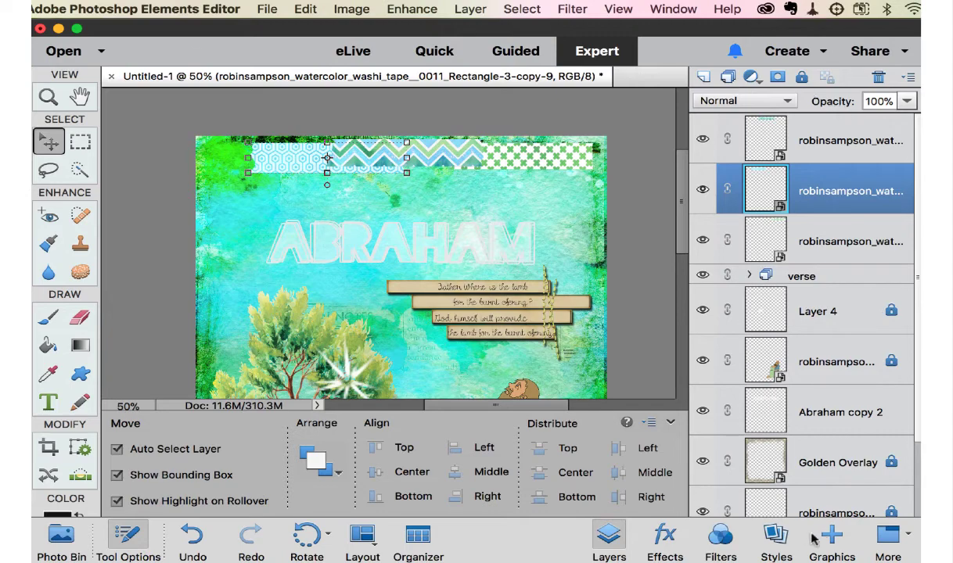
Step: Apply a drop shadow preset to the hexagon strip, tuned to size 4, distance 9, opacity 53%
left_click(777, 538)
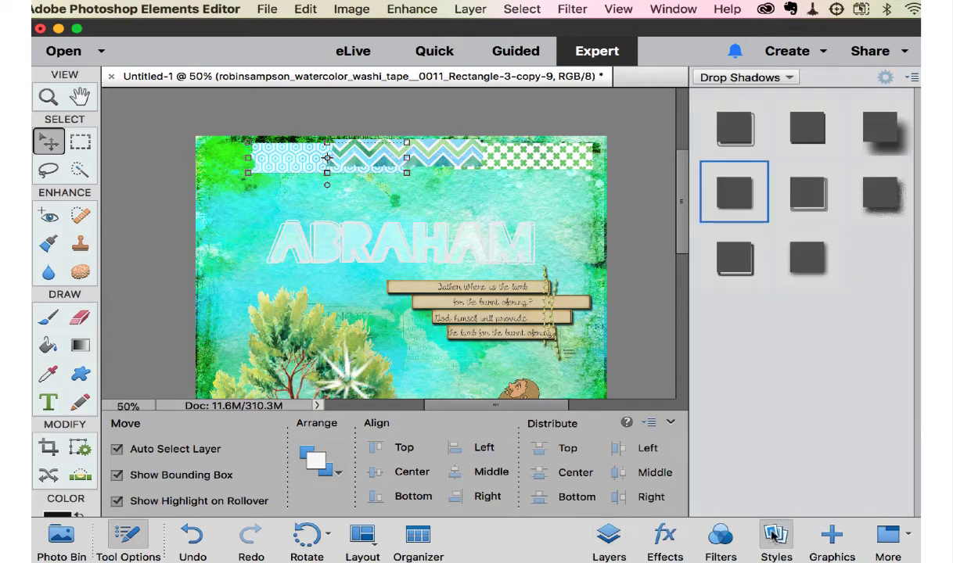
left_click(737, 195)
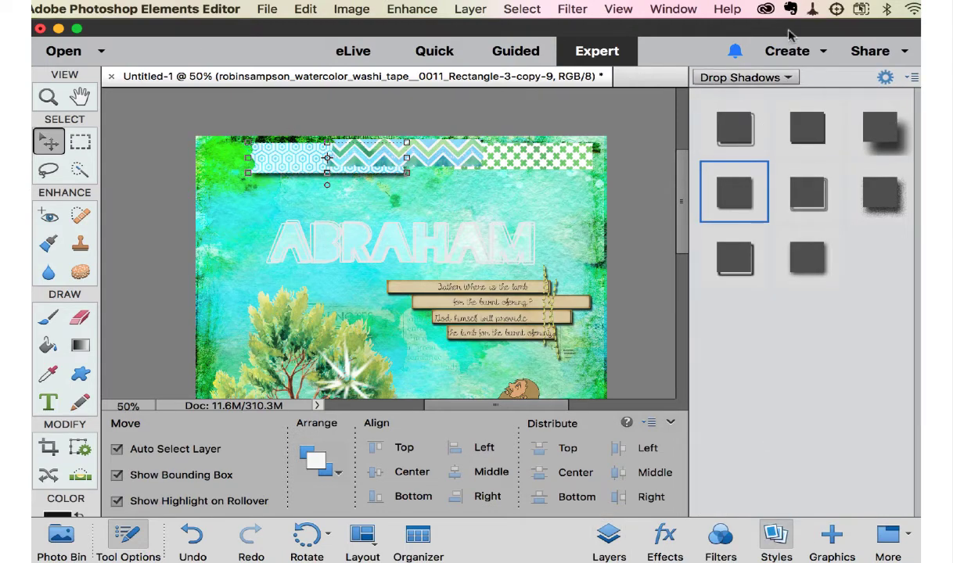
left_click(609, 538)
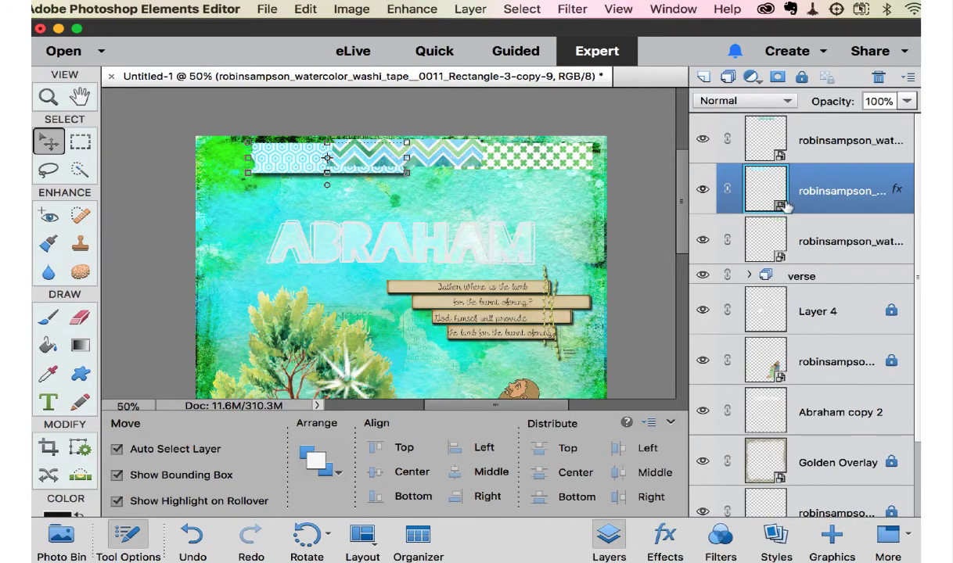
double_click(861, 182)
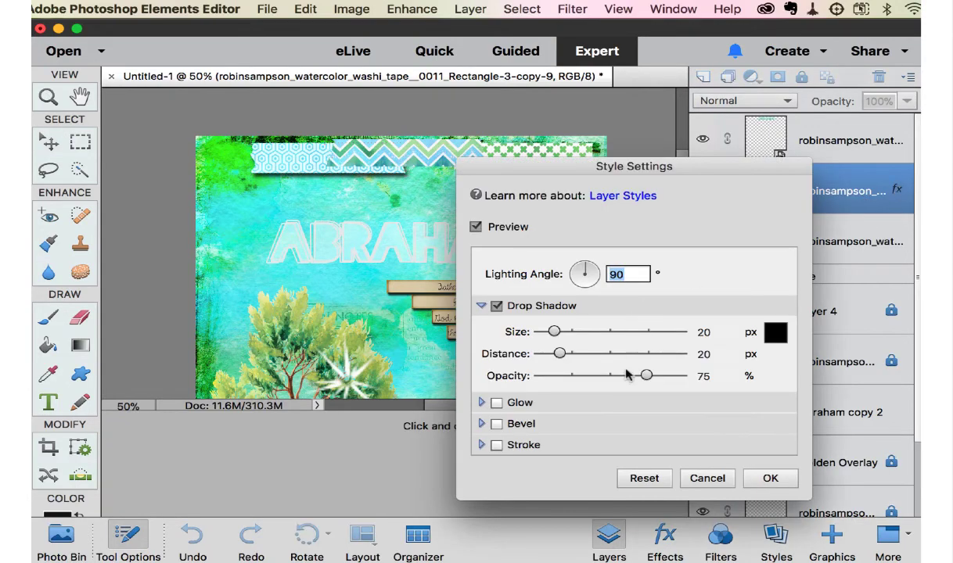
left_click_drag(565, 356, 548, 333)
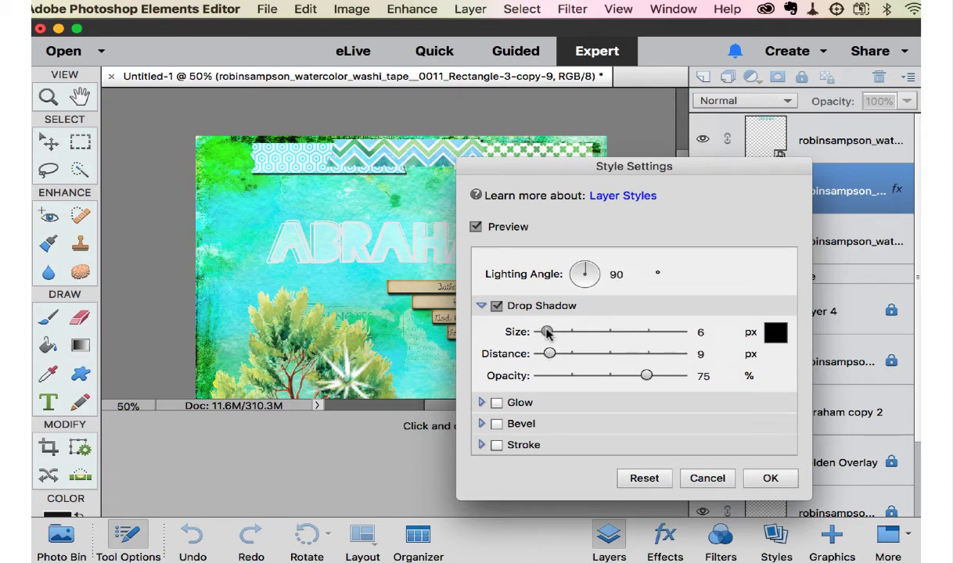
left_click_drag(646, 377, 616, 377)
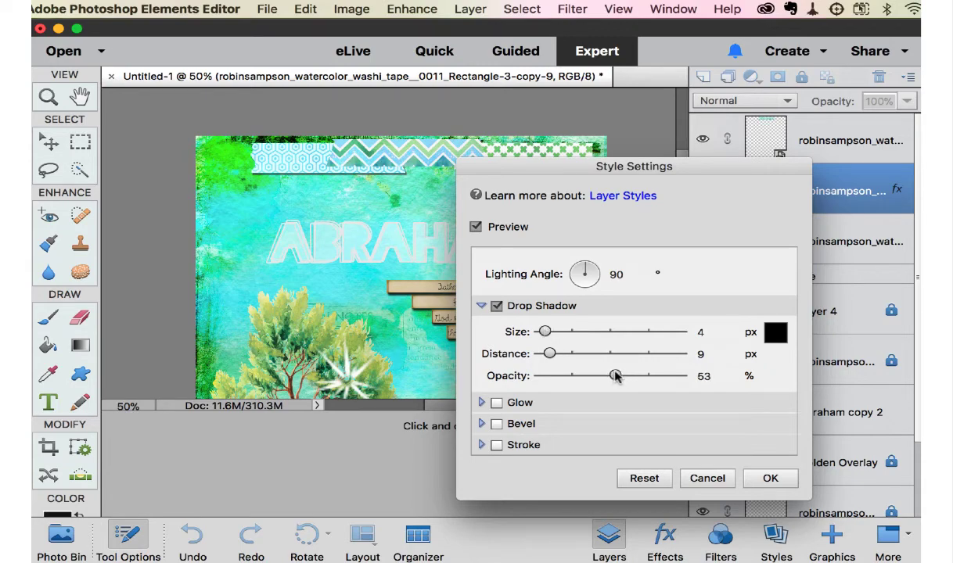
left_click(766, 479)
Step: Copy the hexagon strip's layer style onto the other two strips, then nudge the chevron tape
right_click(834, 201)
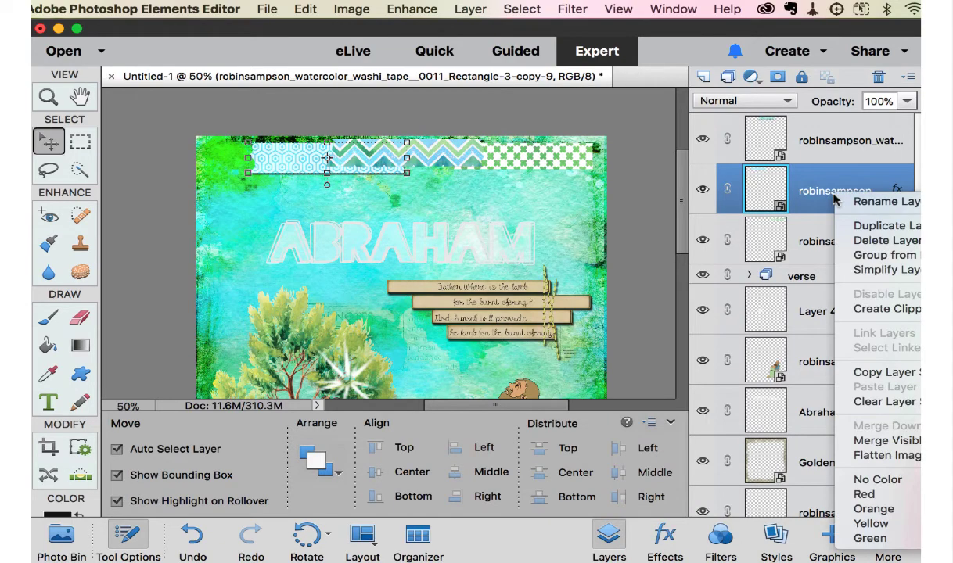
left_click(874, 379)
left_click(816, 130)
left_click(808, 234, "super")
right_click(856, 239)
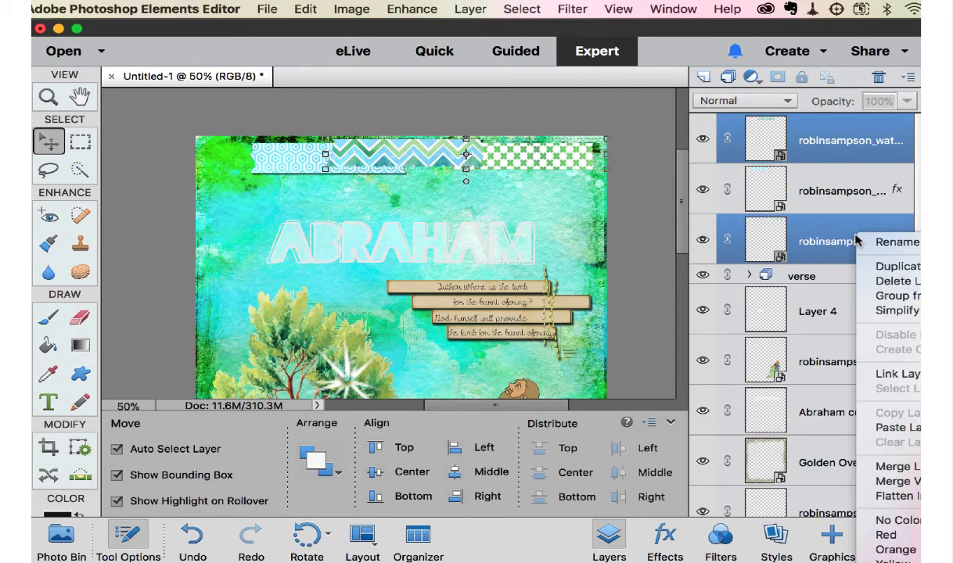
left_click(910, 428)
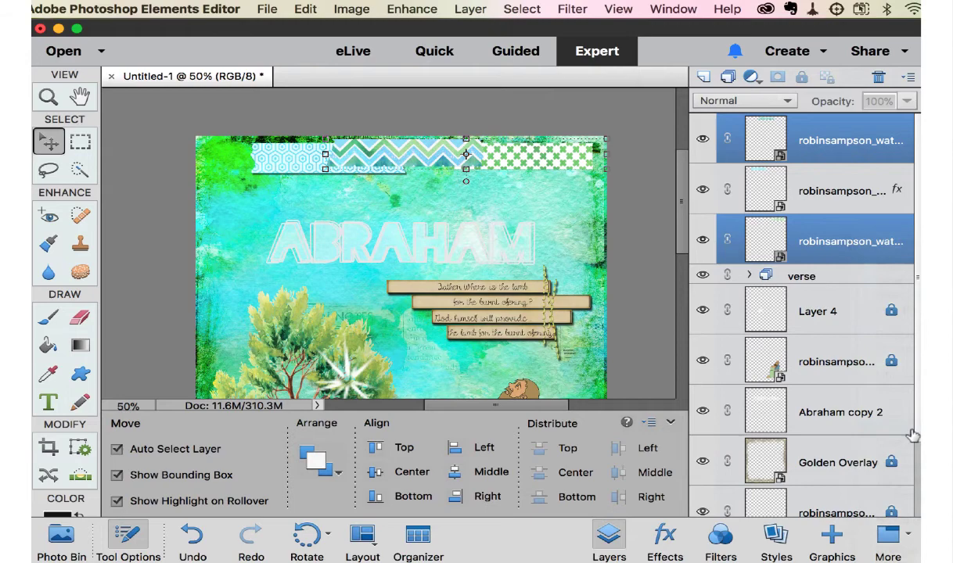
left_click(545, 186)
left_click_drag(435, 155, 438, 162)
Step: Add the Twisted Chicken Wire graphic, doubled in size, up against the top tape
key("F7")
scroll(728, 305, "down", 3)
scroll(798, 307, "down", 4)
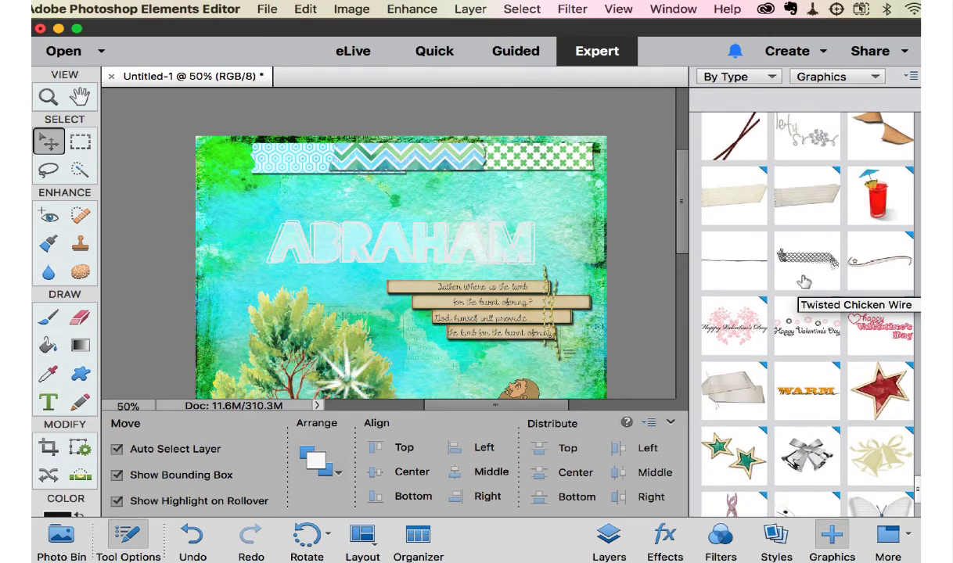
left_click(816, 261)
double_click(816, 261)
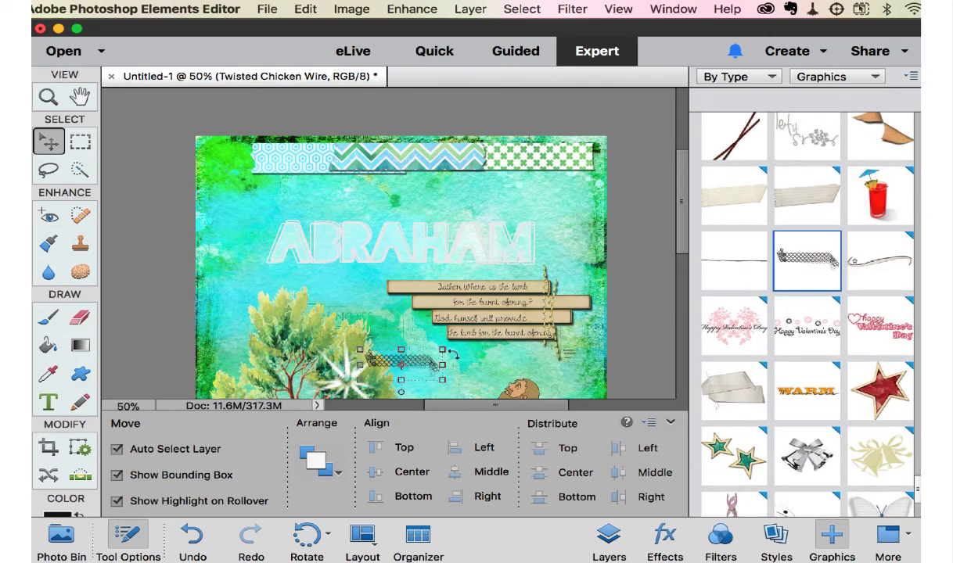
left_click_drag(442, 348, 539, 313)
left_click_drag(493, 347, 494, 172)
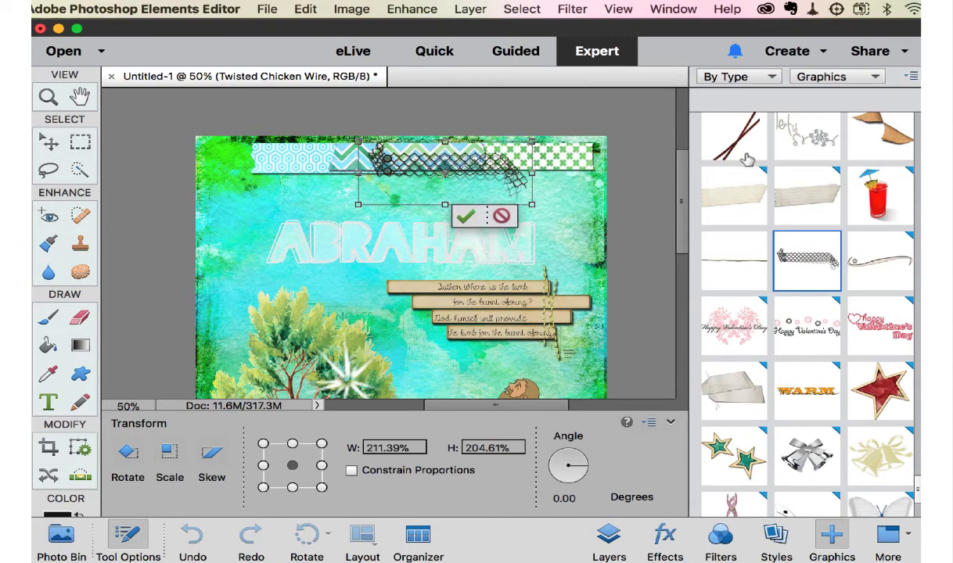
Step: Add a beige tape graphic and a resized teal Flower, Daisy6 over the top cluster
double_click(725, 161)
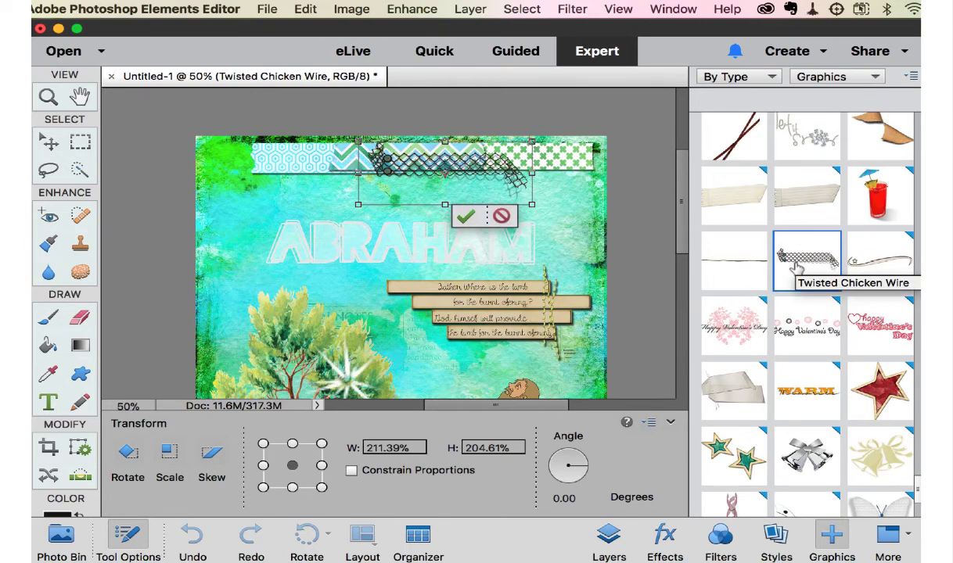
scroll(787, 270, "down", 10)
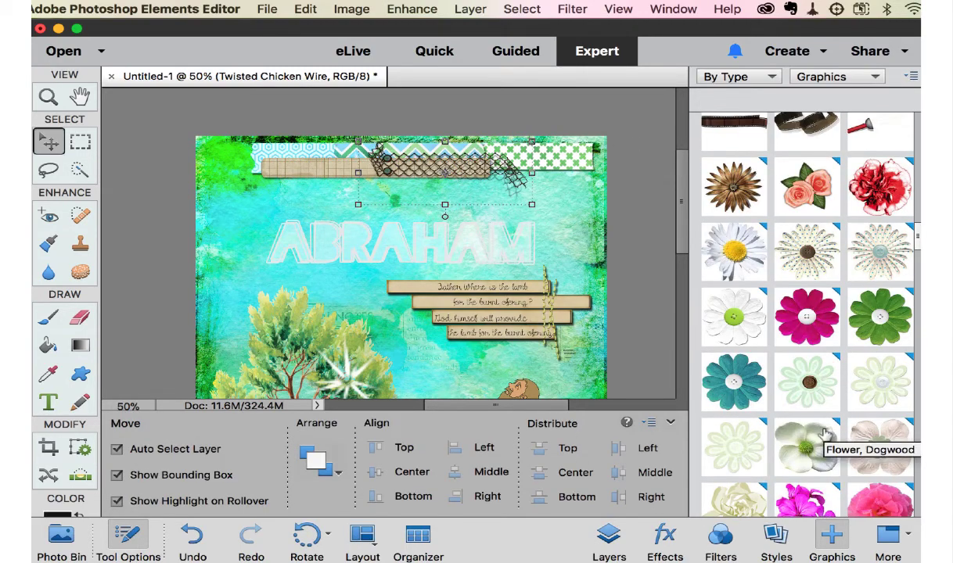
left_click_drag(739, 374, 458, 187)
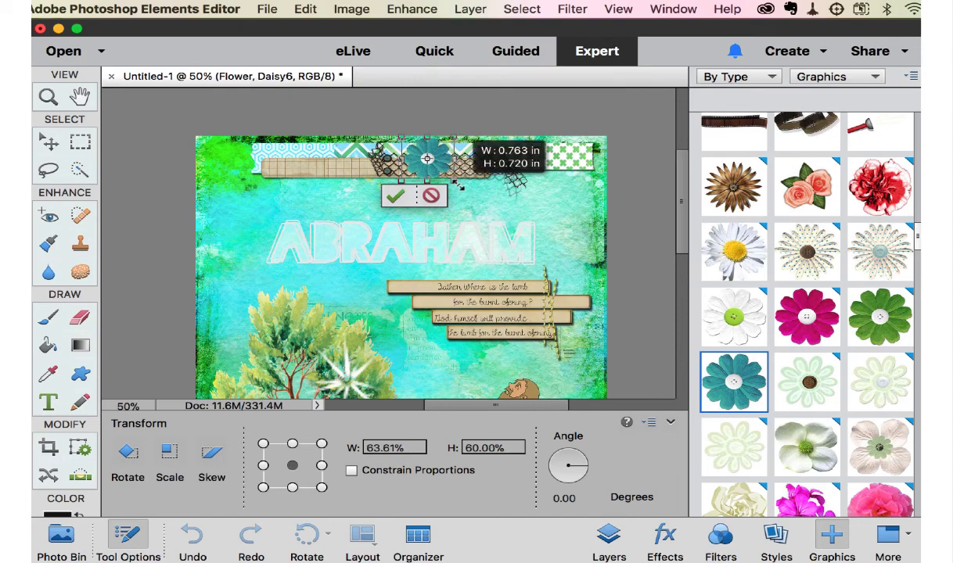
left_click(395, 197)
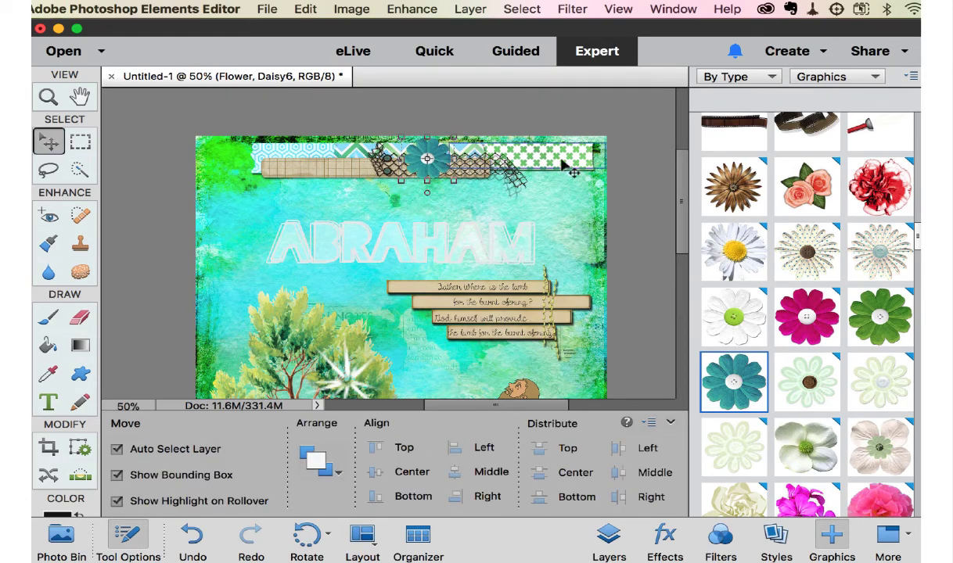
left_click_drag(434, 162, 440, 166)
left_click(609, 537)
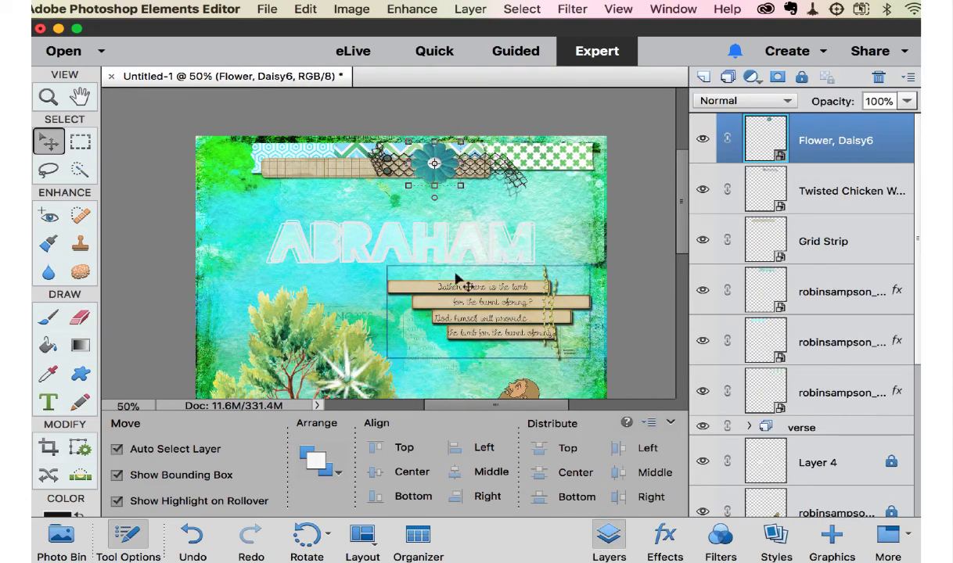
Step: Paste the copied drop shadow onto the Flower, Daisy6, chicken wire and Grid Strip layers
left_click(516, 180, "shift")
right_click(799, 202)
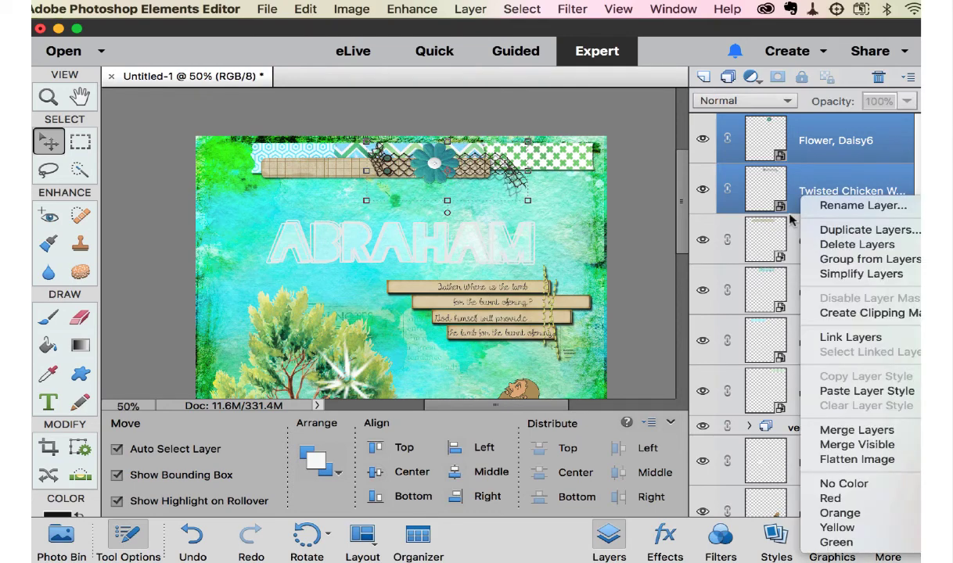
left_click(755, 234)
left_click(755, 240, "shift")
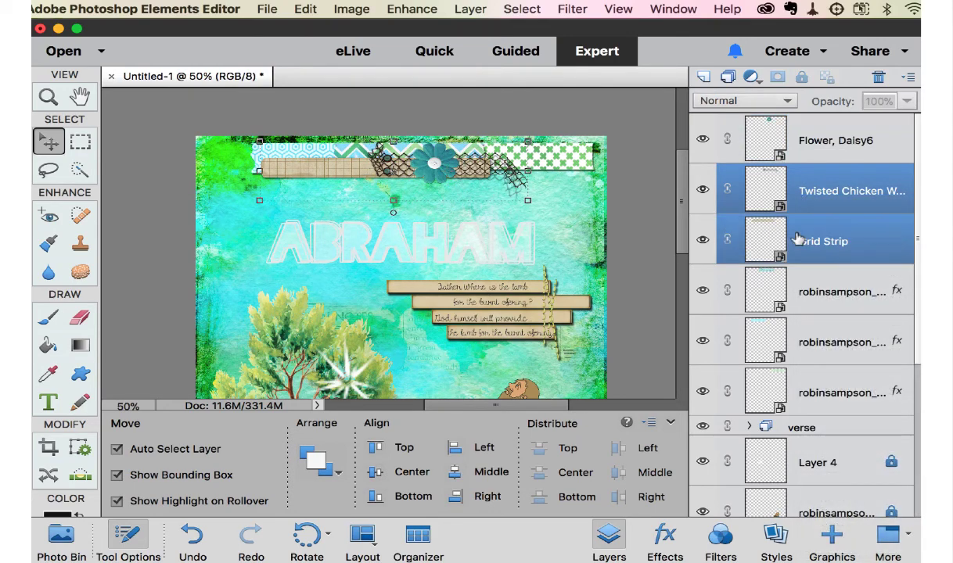
left_click(818, 141)
left_click(829, 237, "shift")
right_click(829, 238)
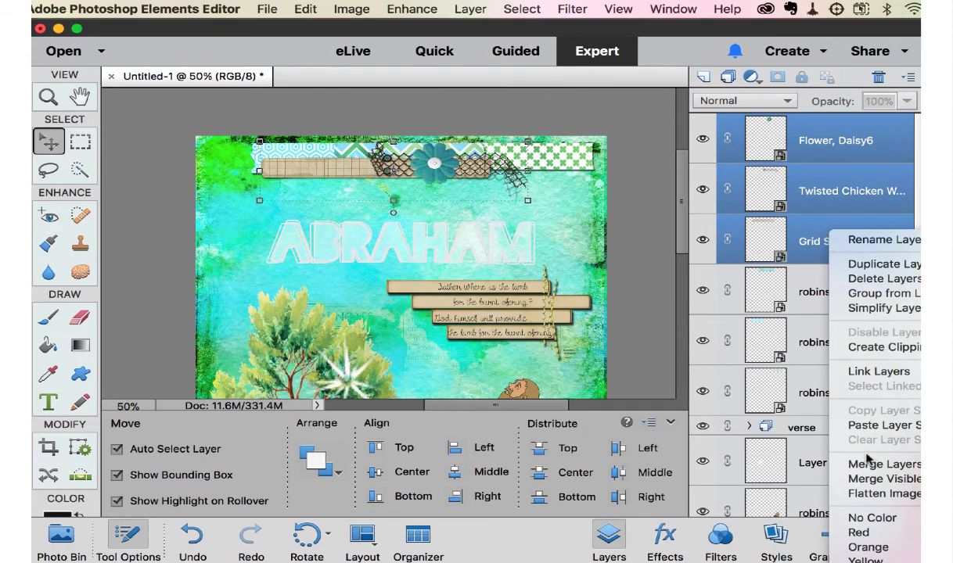
left_click(861, 425)
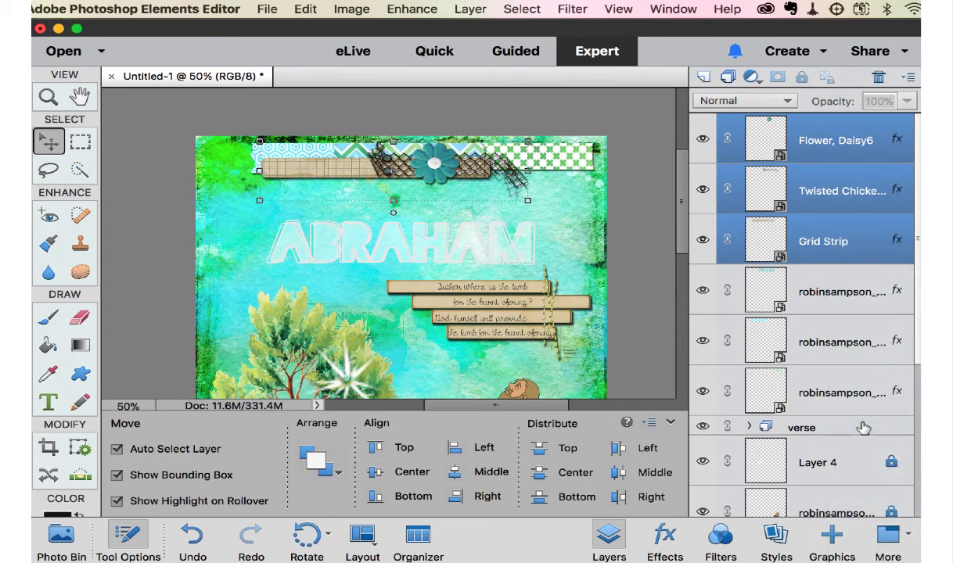
left_click(578, 198)
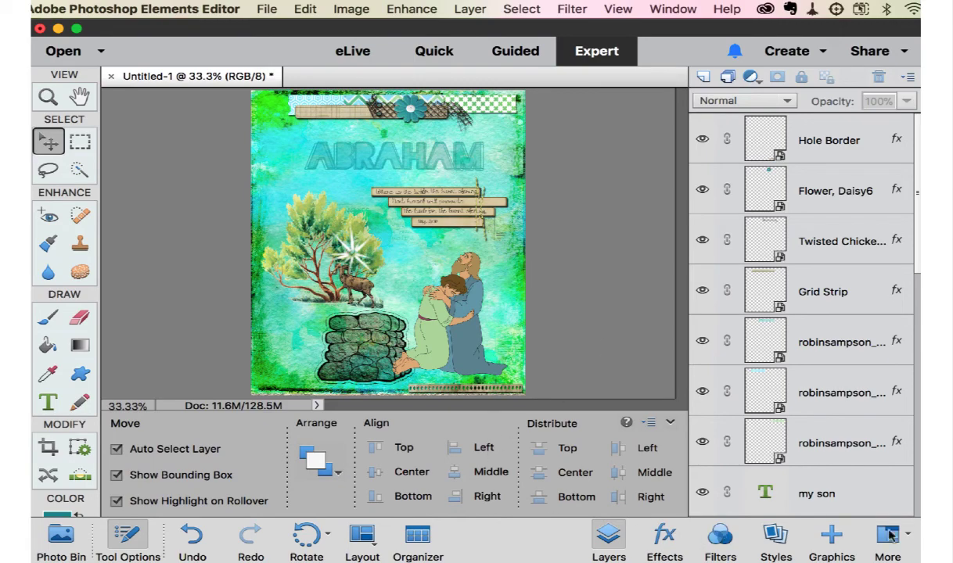
Step: Place the dotted Brad Ring graphic around the embracing figures
left_click(832, 538)
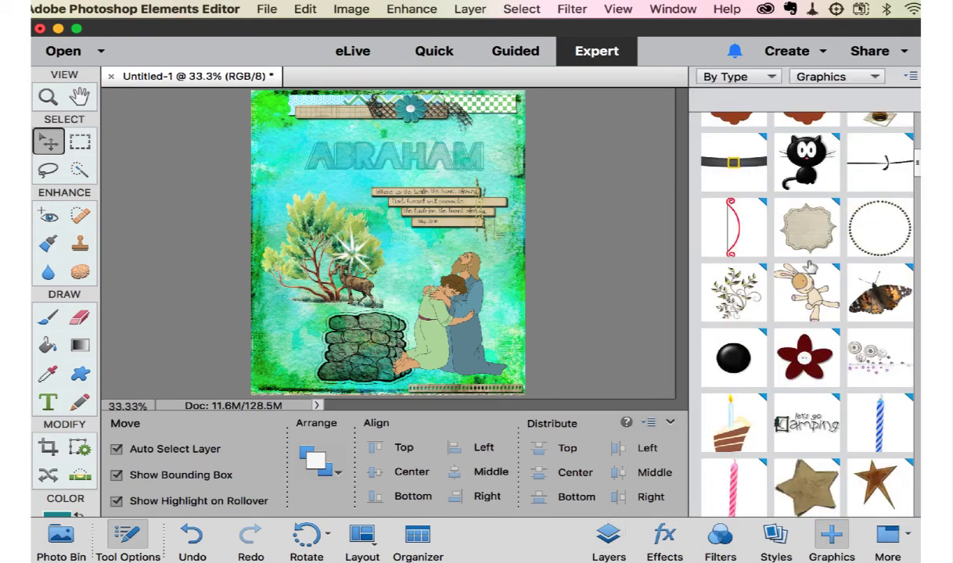
left_click_drag(851, 232, 473, 291)
key("Return")
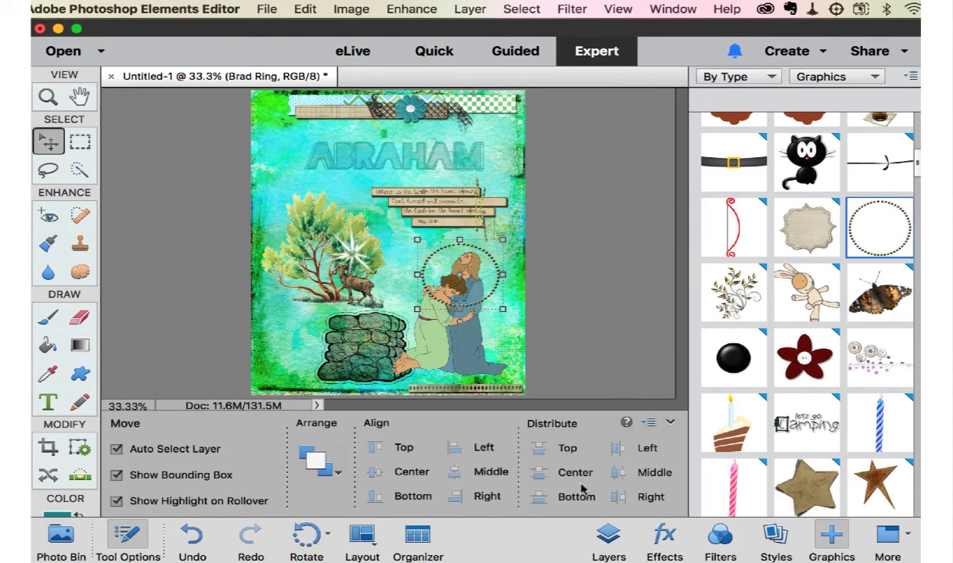
Step: Set the brad ring layer to Multiply blend mode at 56% opacity
left_click(593, 530)
left_click(753, 99)
left_click(716, 152)
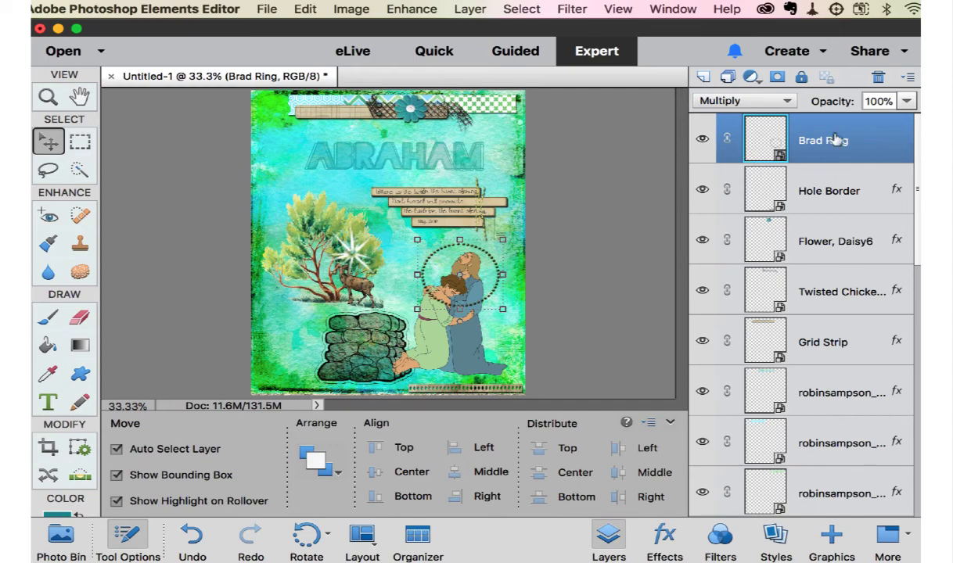
left_click(906, 100)
left_click_drag(907, 120, 865, 123)
left_click(553, 202)
left_click(554, 203)
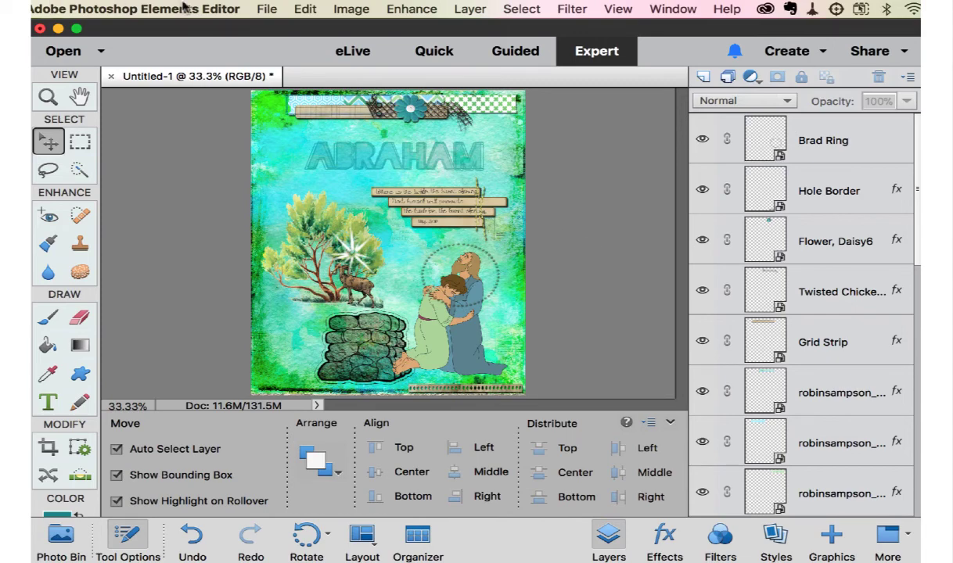
Step: Export the page via Save for Web as an 800 px wide JPEG named 'bjd abraham4'
left_click(264, 8)
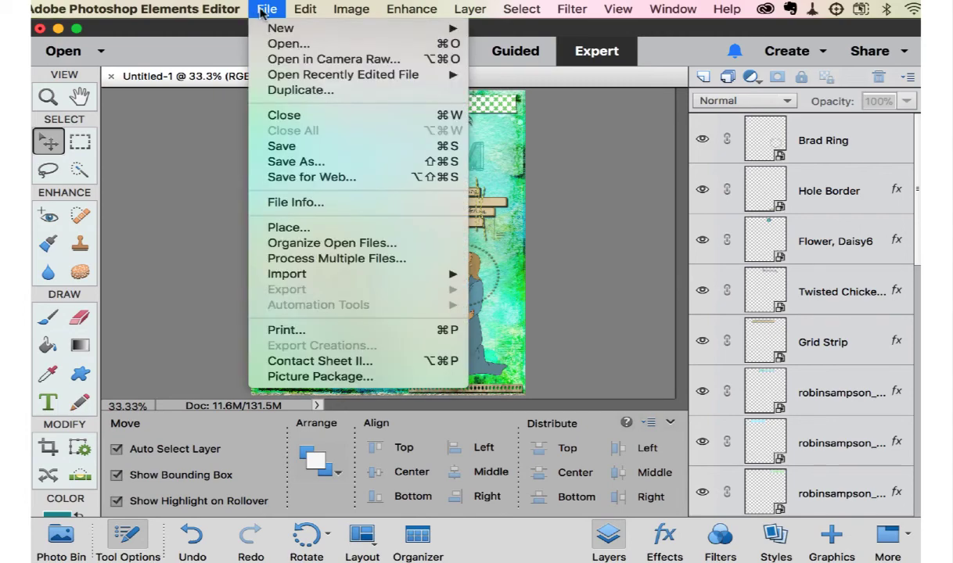
left_click(296, 178)
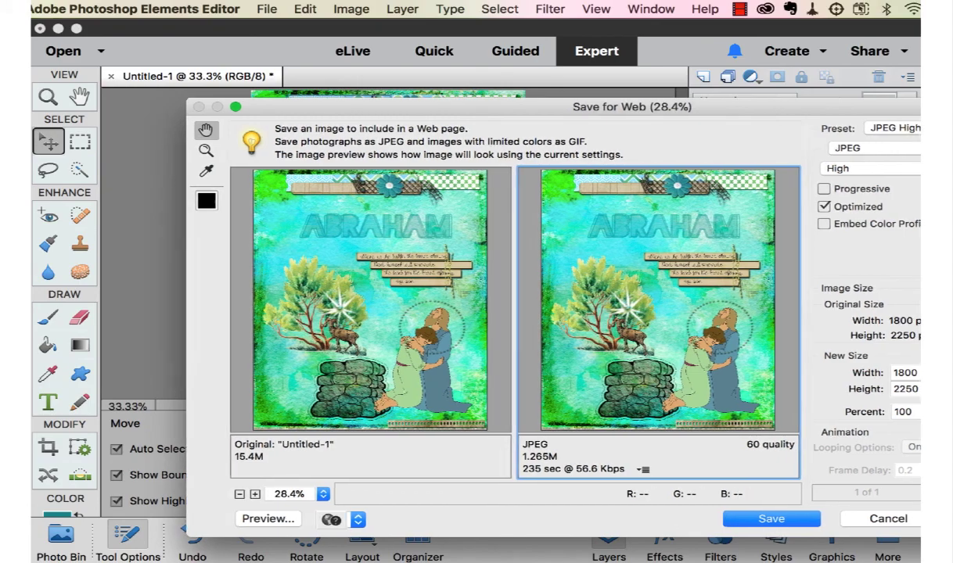
left_click_drag(900, 106, 743, 87)
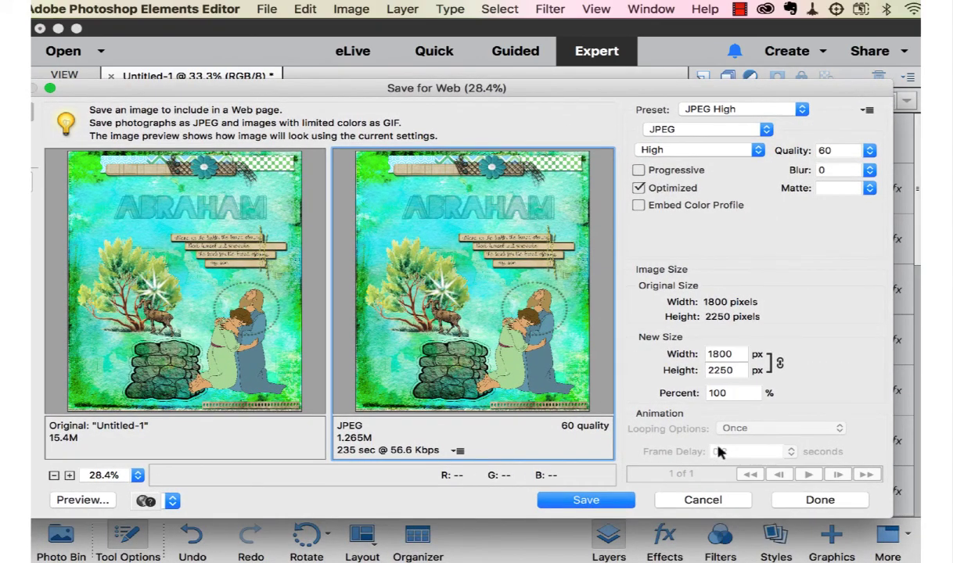
left_click(713, 354)
key("BackSpace")
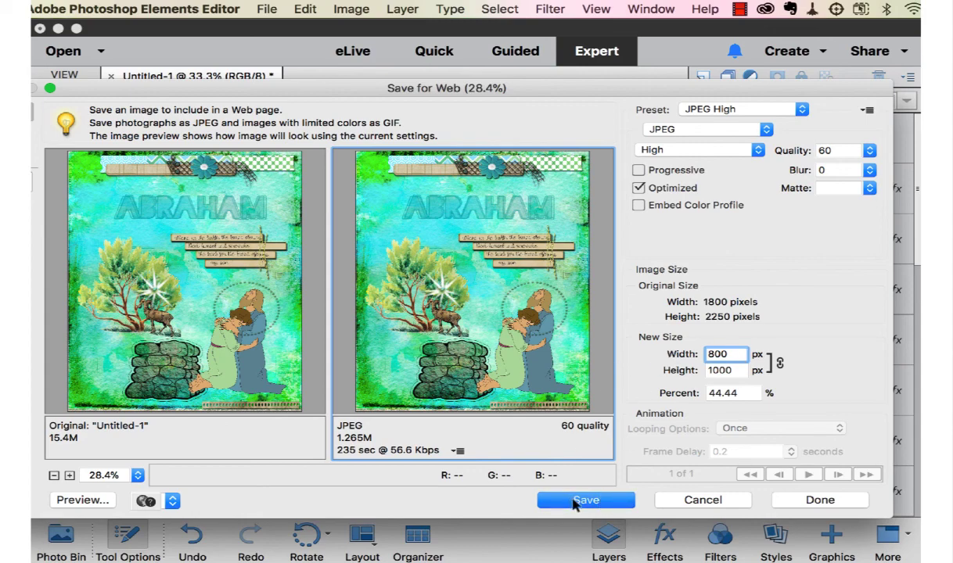
left_click(575, 502)
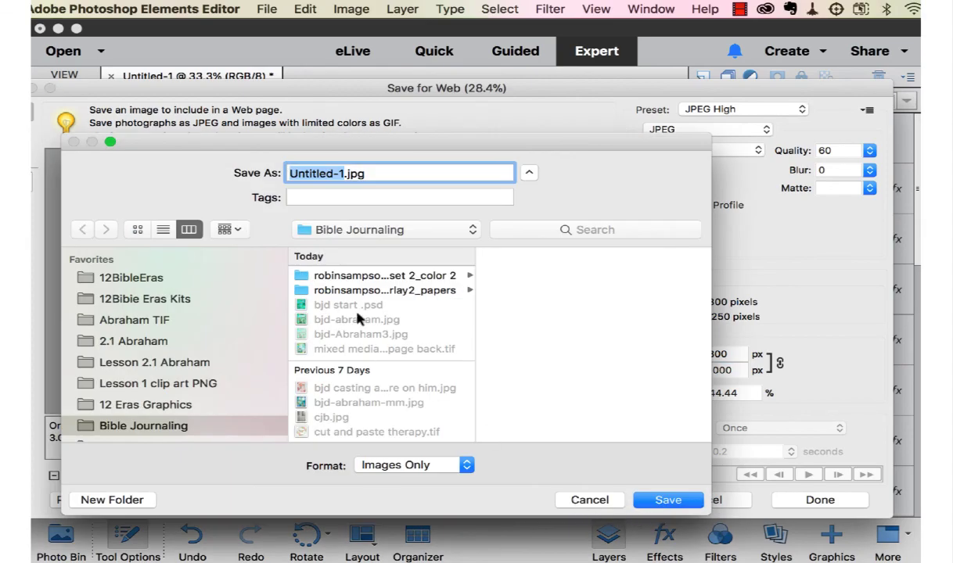
type("bjd")
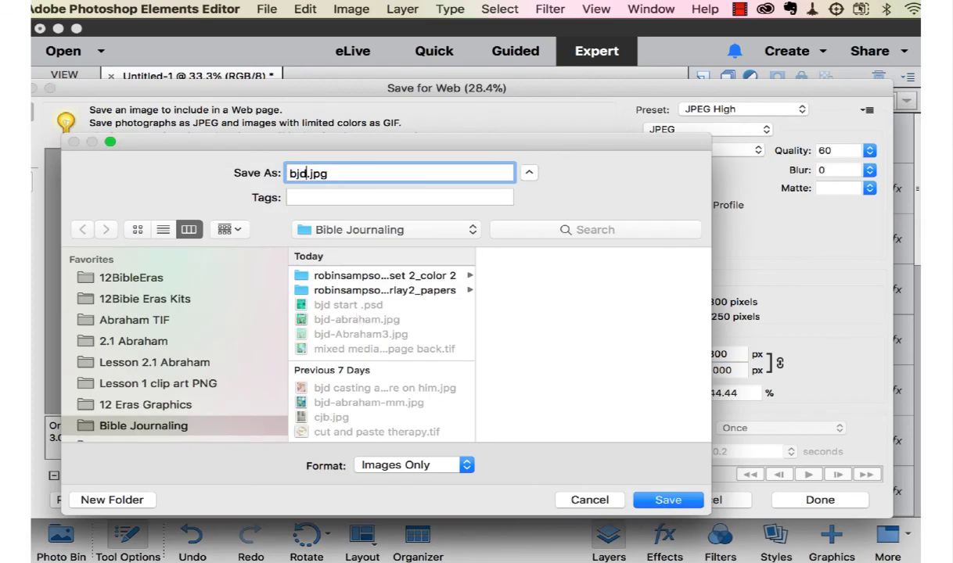
type(" abraham")
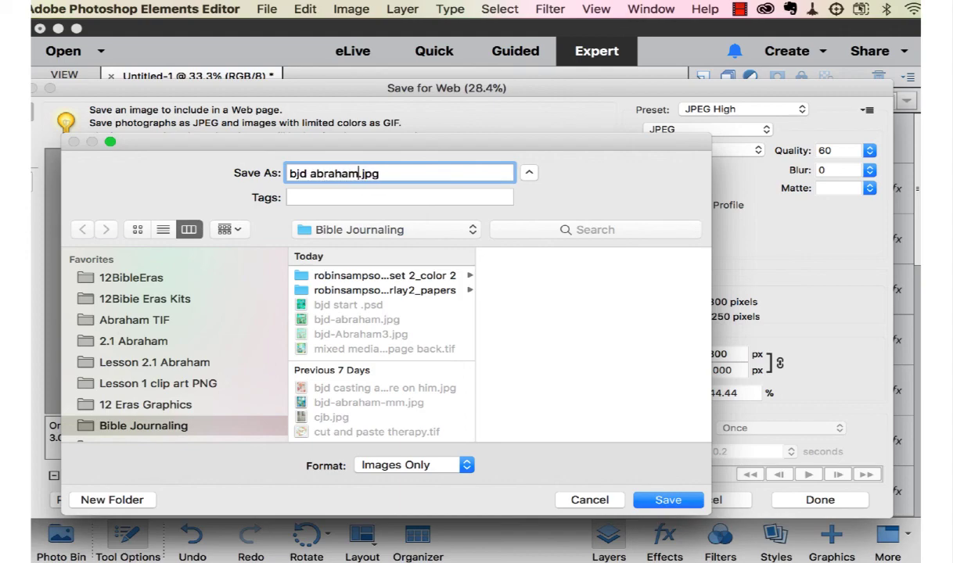
type("4")
key("Return")
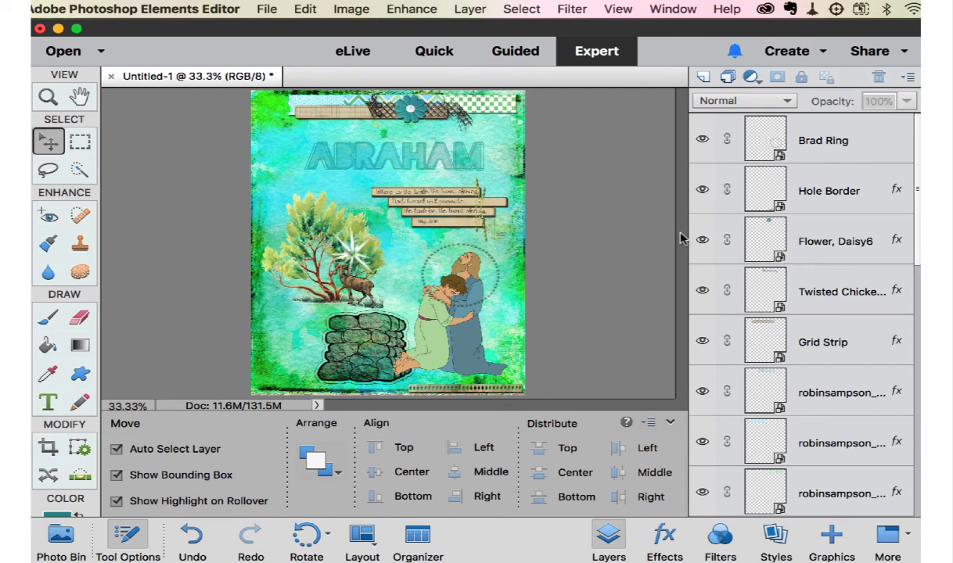
left_click(267, 9)
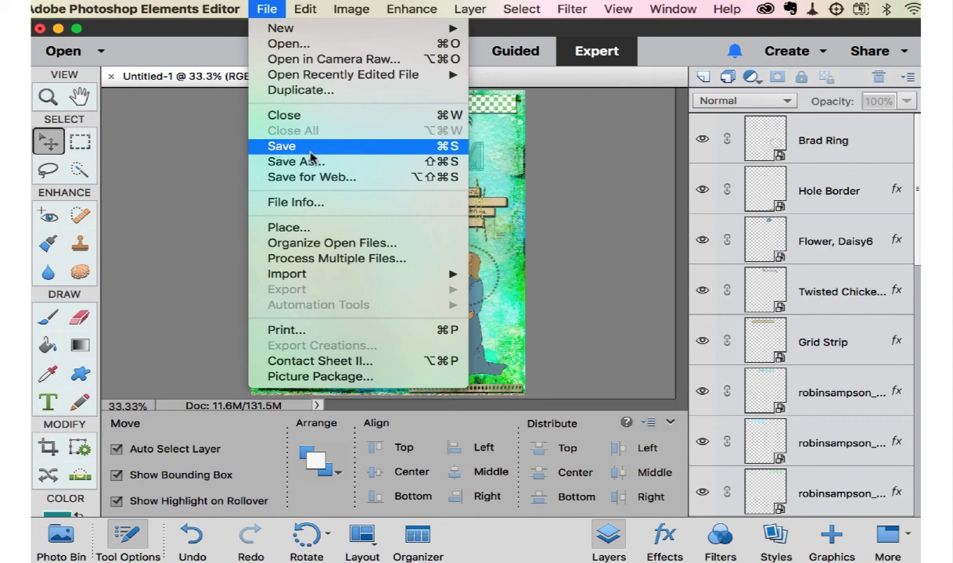
left_click(624, 166)
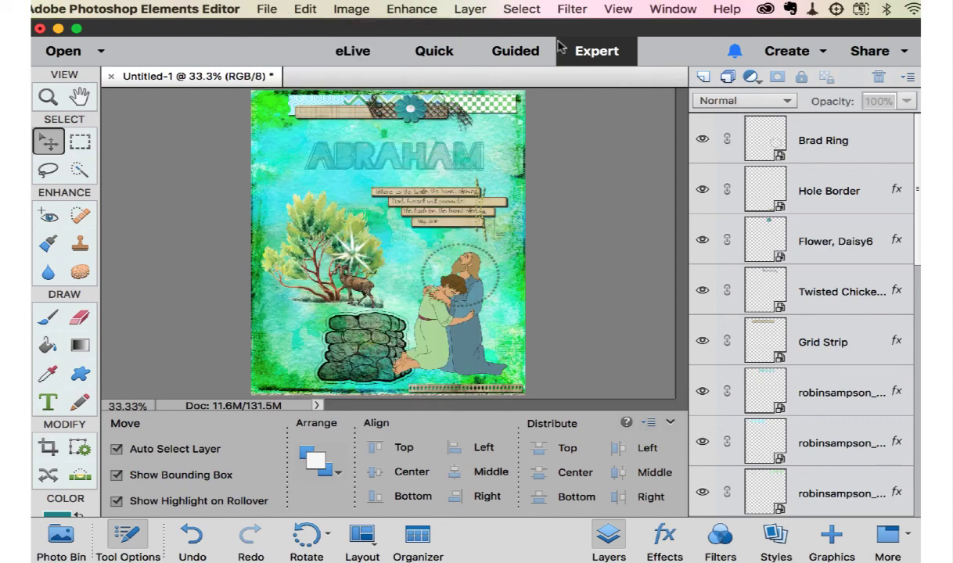
left_click(228, 8)
mouse_move(266, 8)
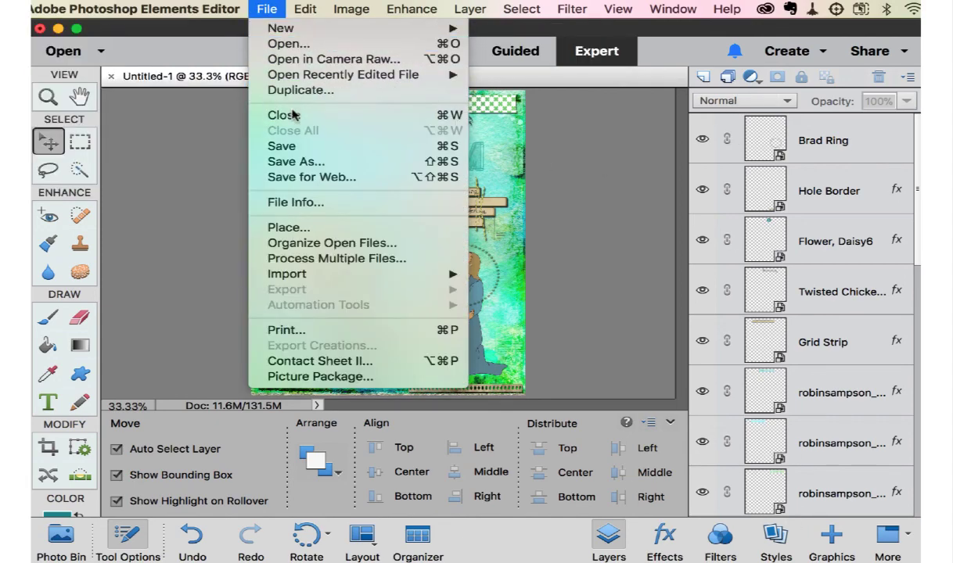
left_click(287, 146)
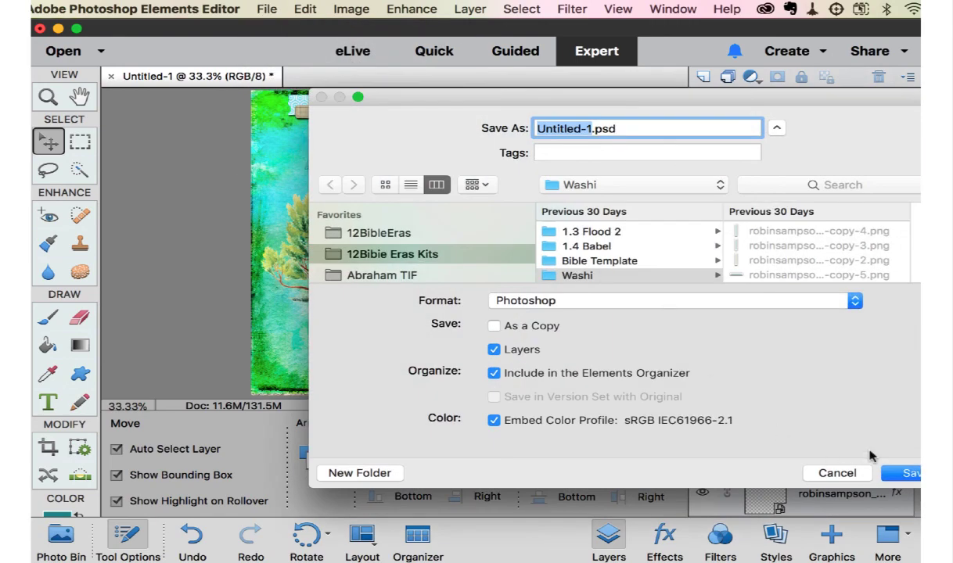
left_click(836, 473)
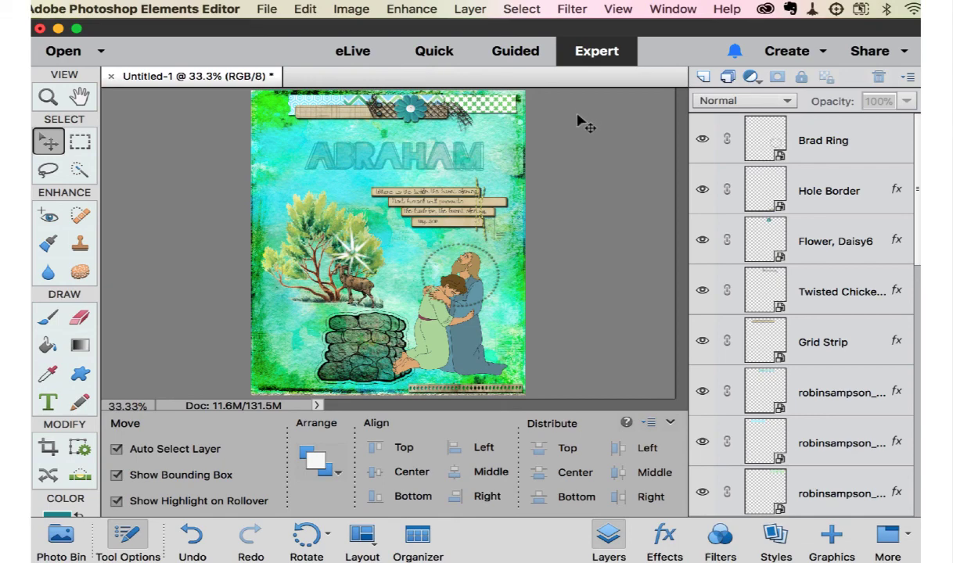